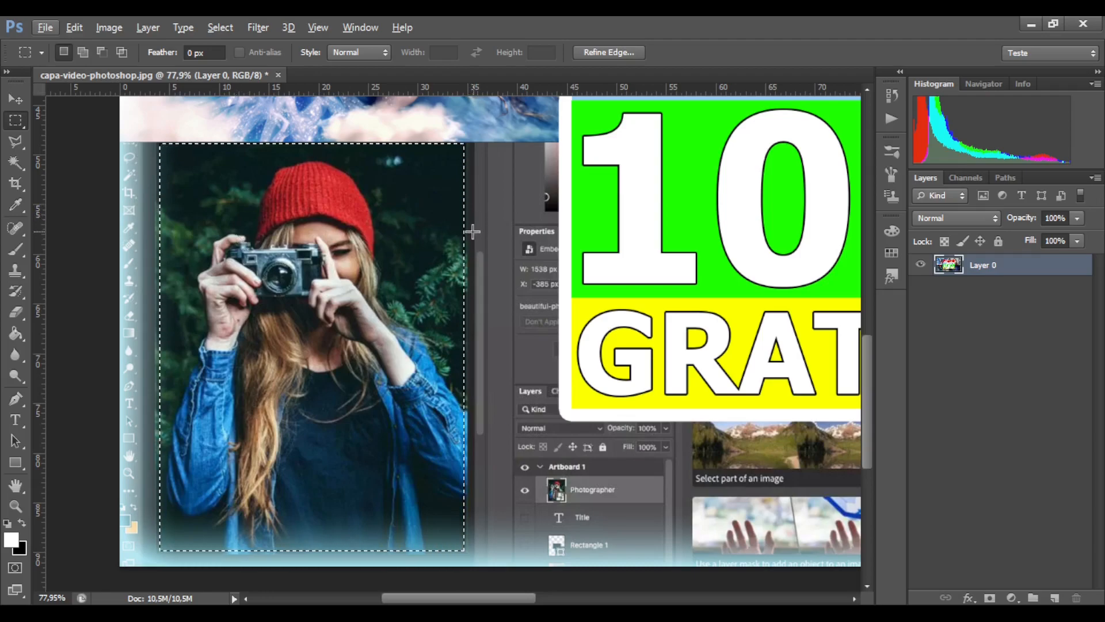
Clear the rectangular selection around the photographer in the red beanie.
scroll(473, 237, up, 3)
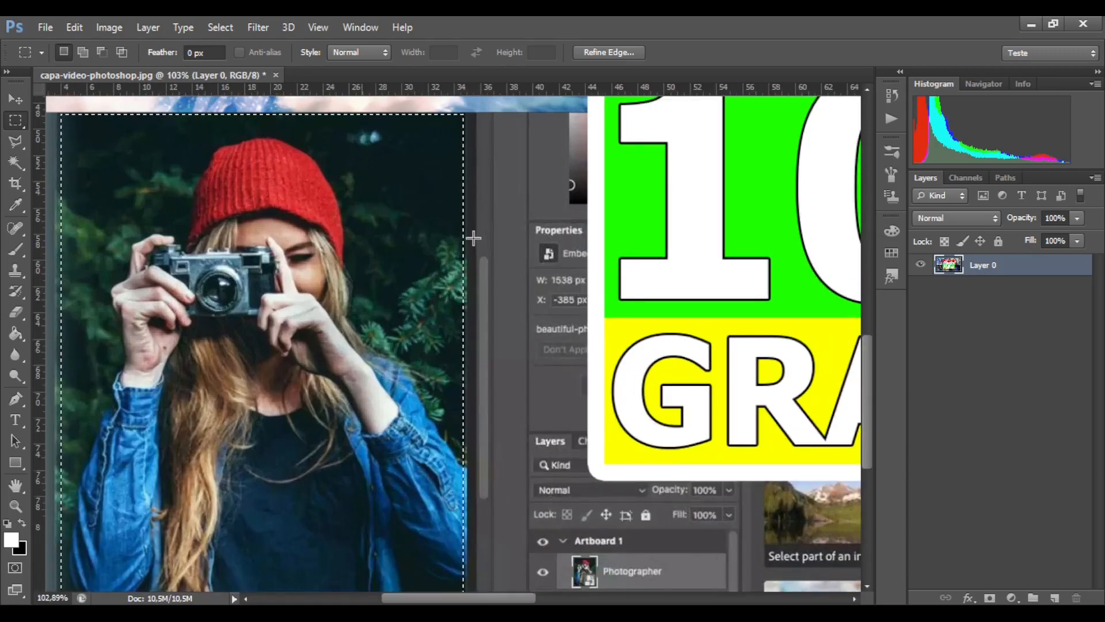
scroll(474, 237, down, 5)
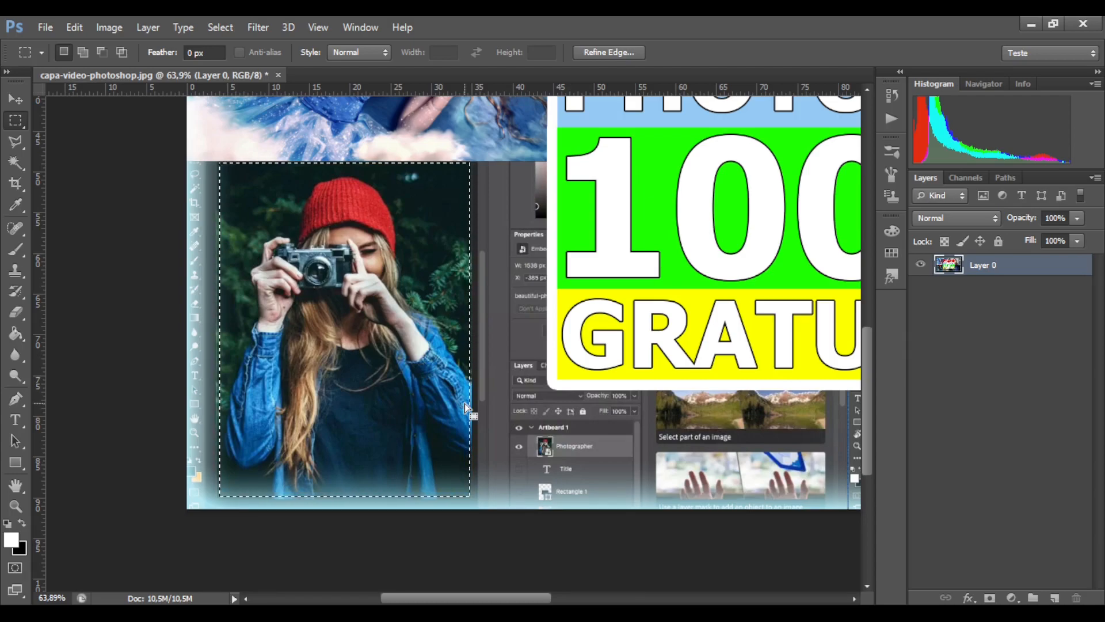
click(427, 368)
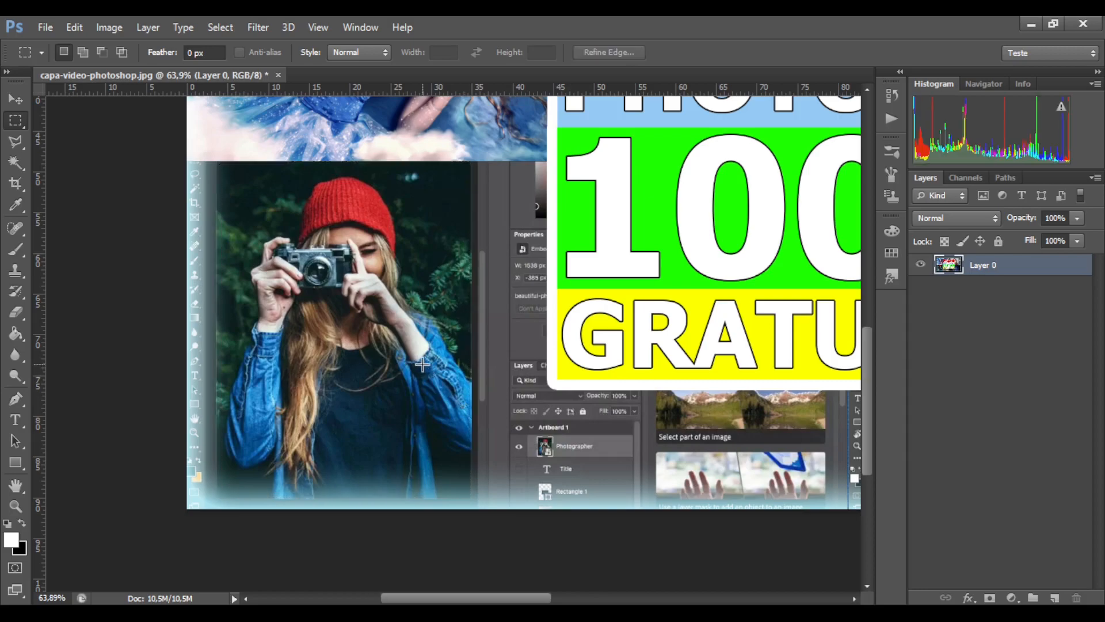
Draw elliptical selections over the photographer with the Elliptical Marquee tool, ending with a wide one across the upper body, and deselect.
right_click(17, 126)
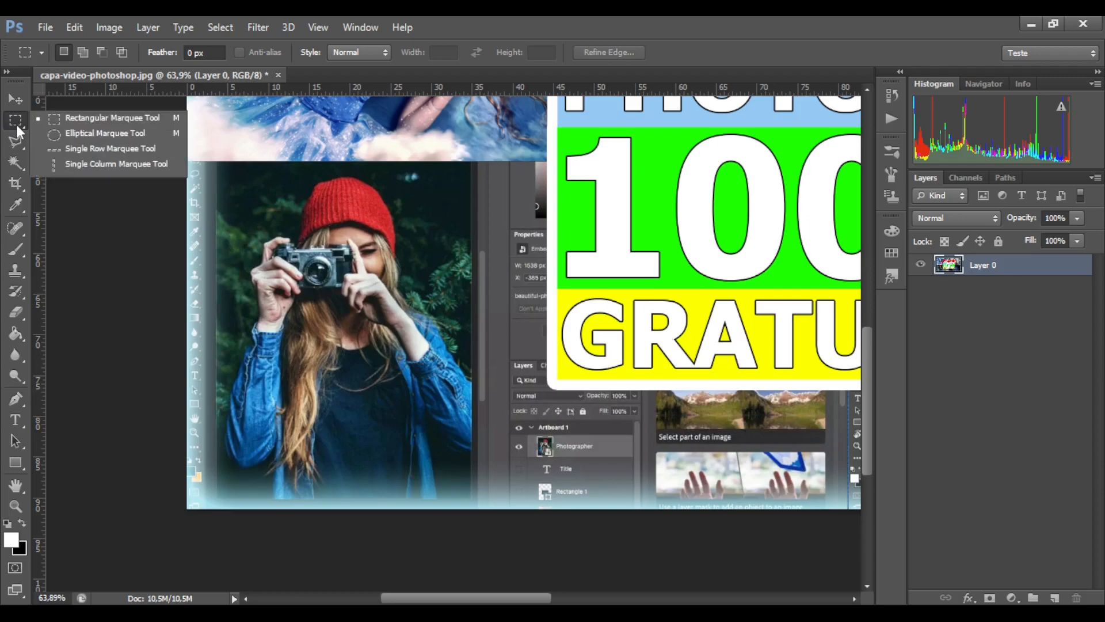
click(64, 134)
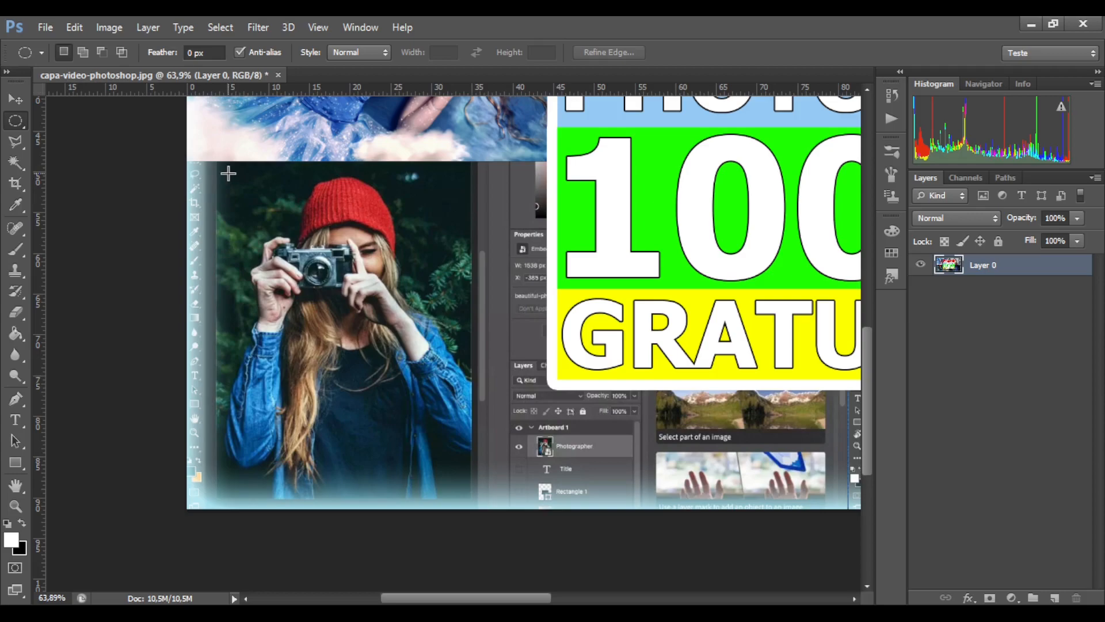
drag(228, 173, 461, 500)
drag(204, 202, 534, 397)
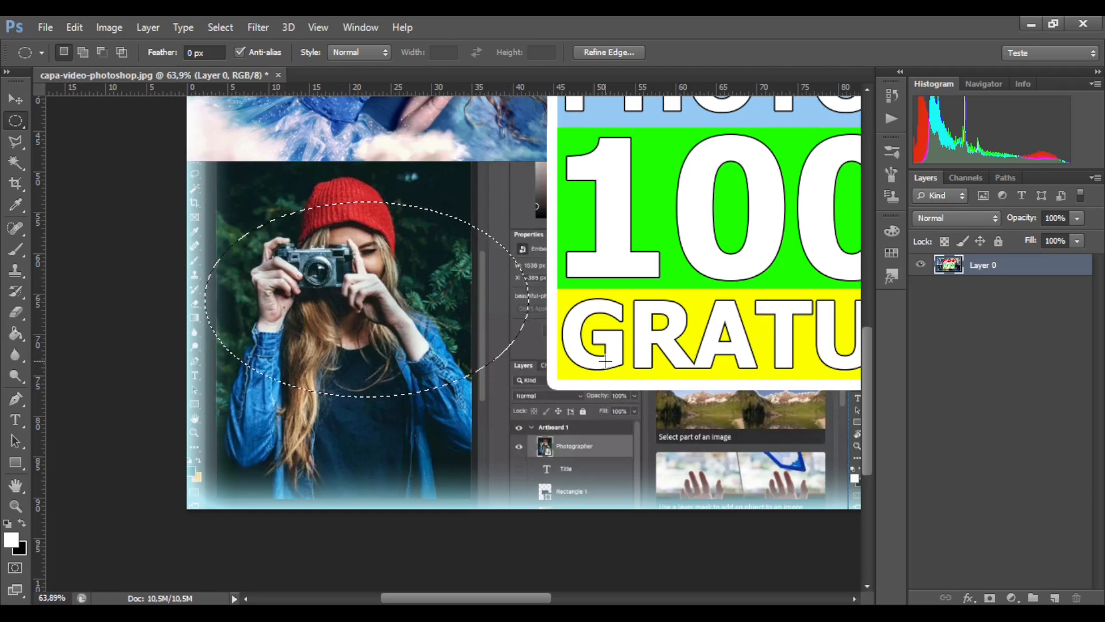
click(254, 205)
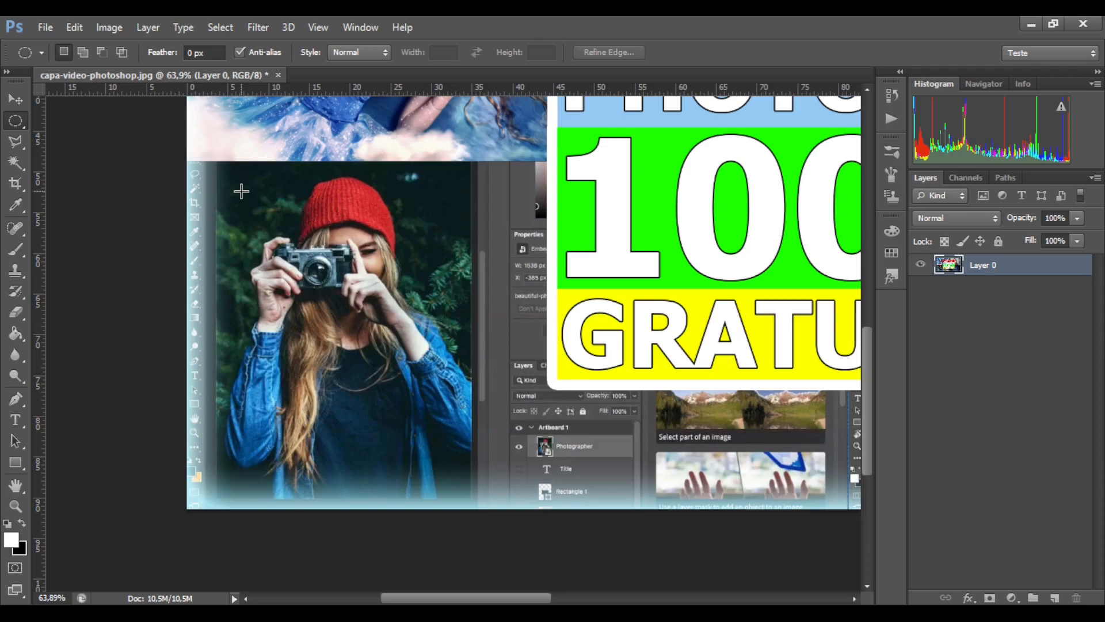
Draw a circular selection over the photographer, clear it and draw a tall elliptical selection around the figure instead.
drag(241, 191, 590, 460)
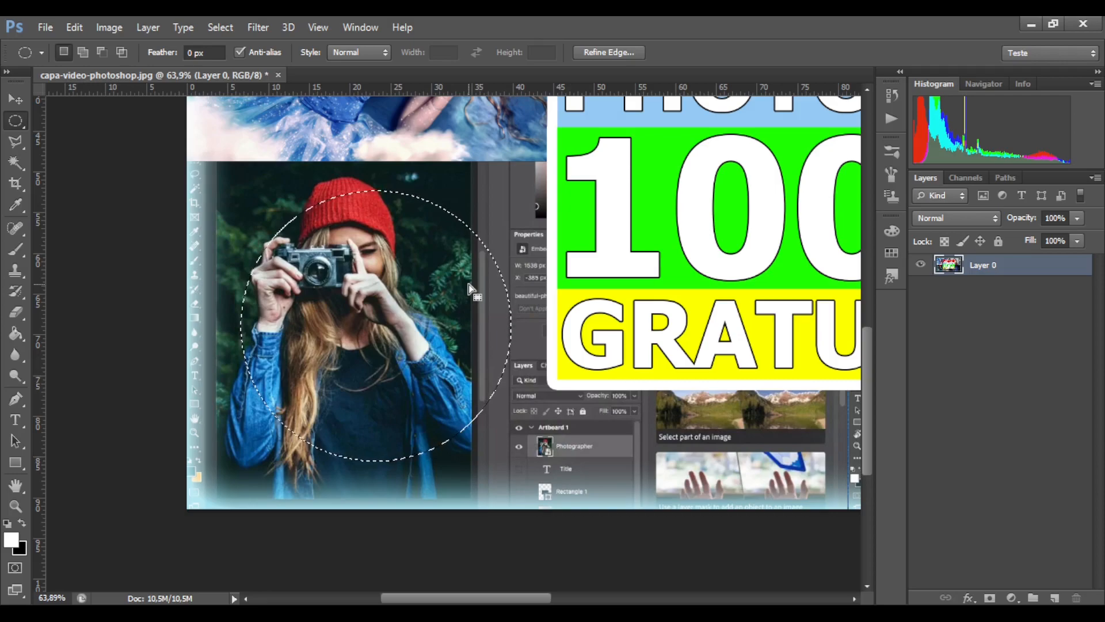
click(289, 195)
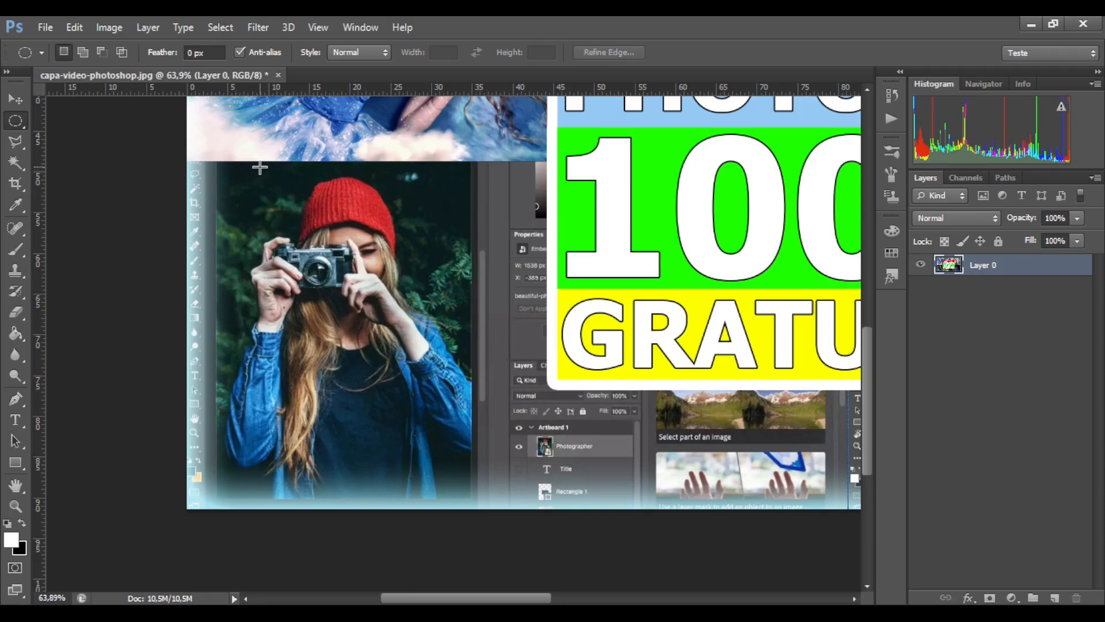
drag(260, 167, 472, 496)
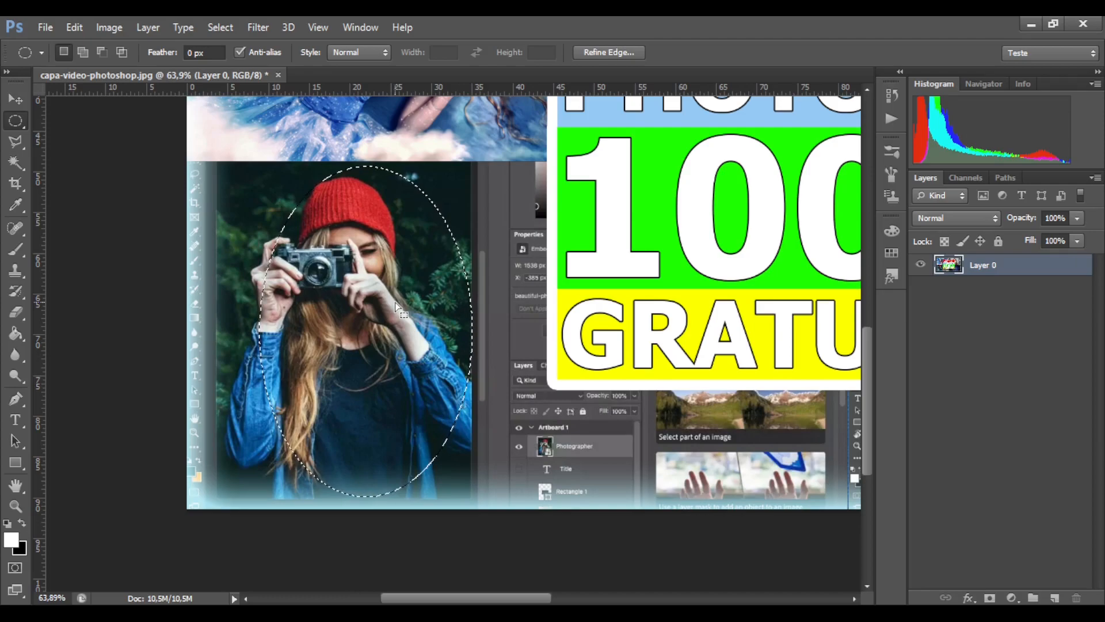
Try adding a second elliptical area to the tall selection on the photographer, undo the addition and deselect.
key(shift)
drag(276, 185, 393, 296)
key(ctrl+z)
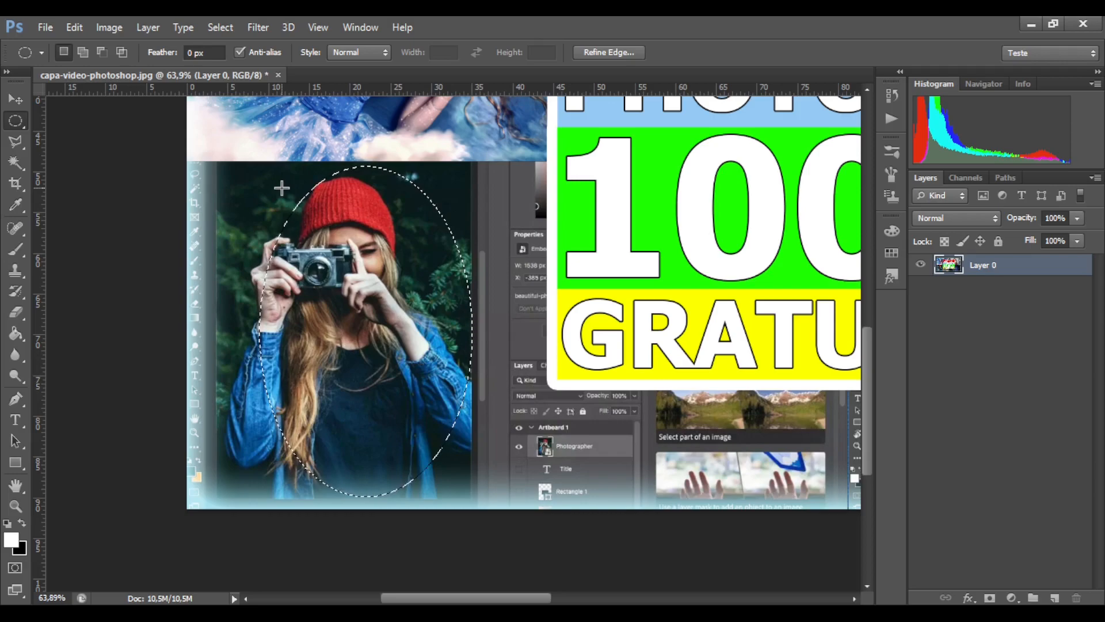
click(256, 190)
Draw a perfect circular selection around the photographer's upper body, replace it with a circle over the title text, and deselect.
drag(224, 162, 522, 406)
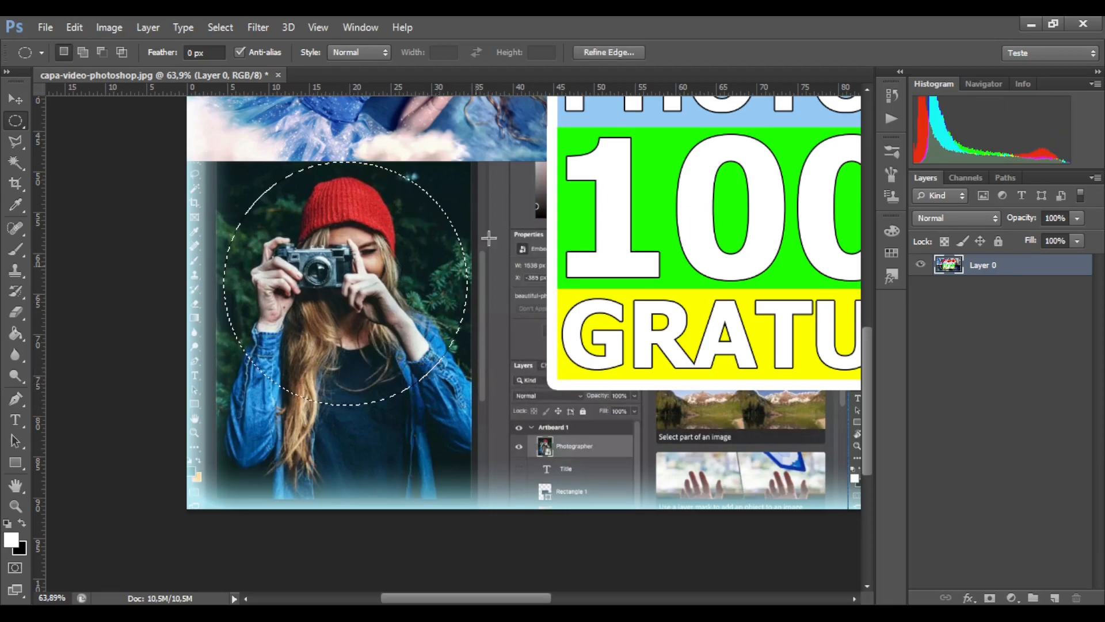
drag(490, 166, 748, 407)
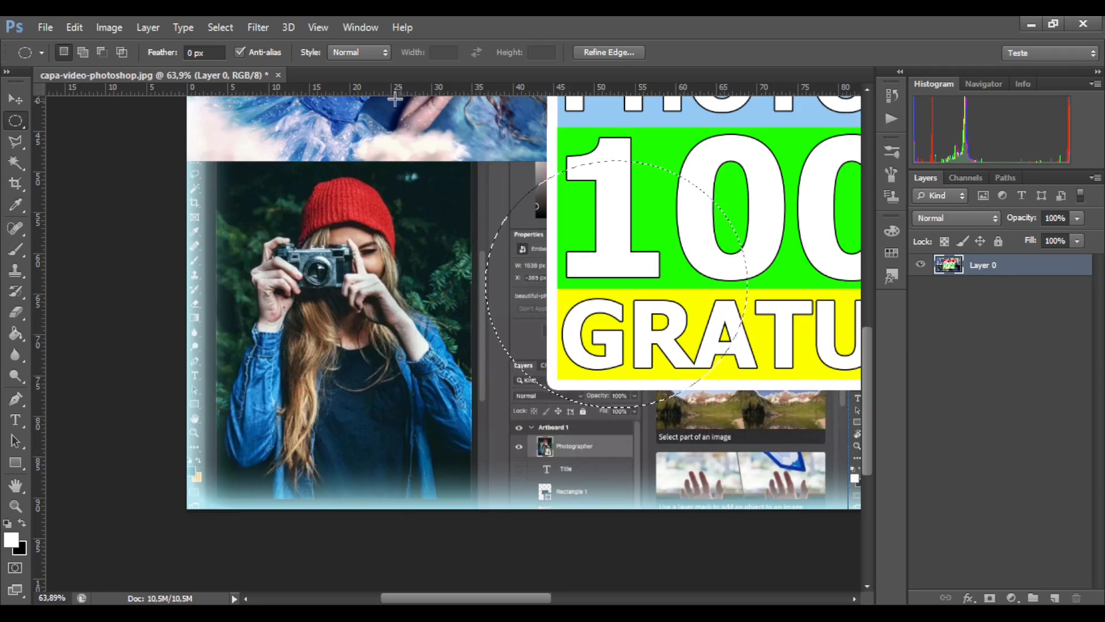
click(255, 170)
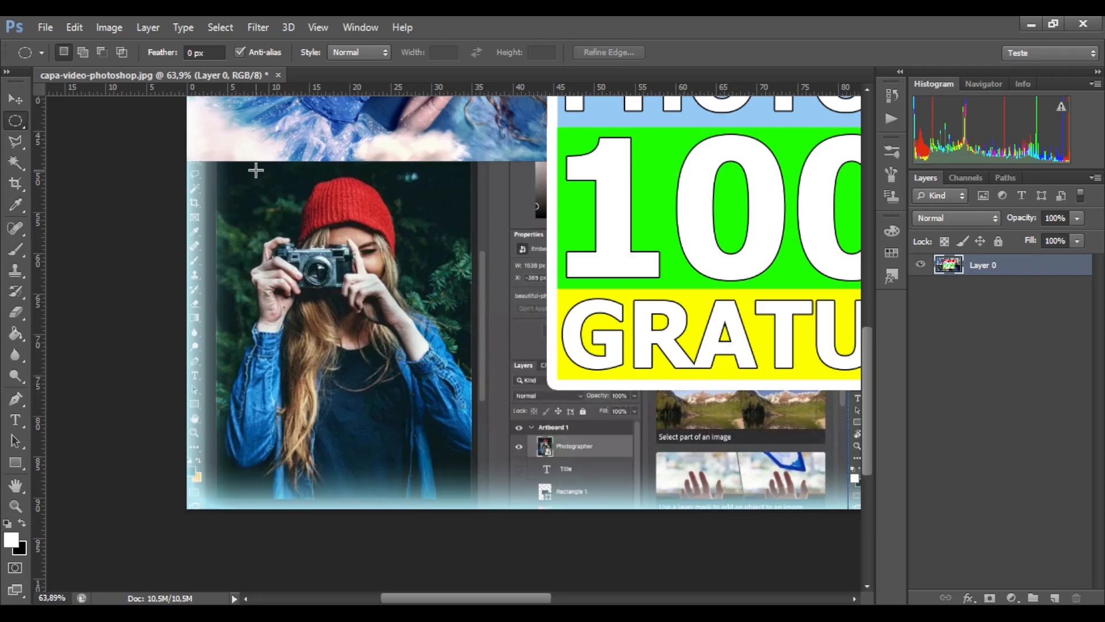
With the whole image in view, draw a circular selection around the photographer's head and torso and clear it.
key(ctrl+minus)
key(ctrl+minus)
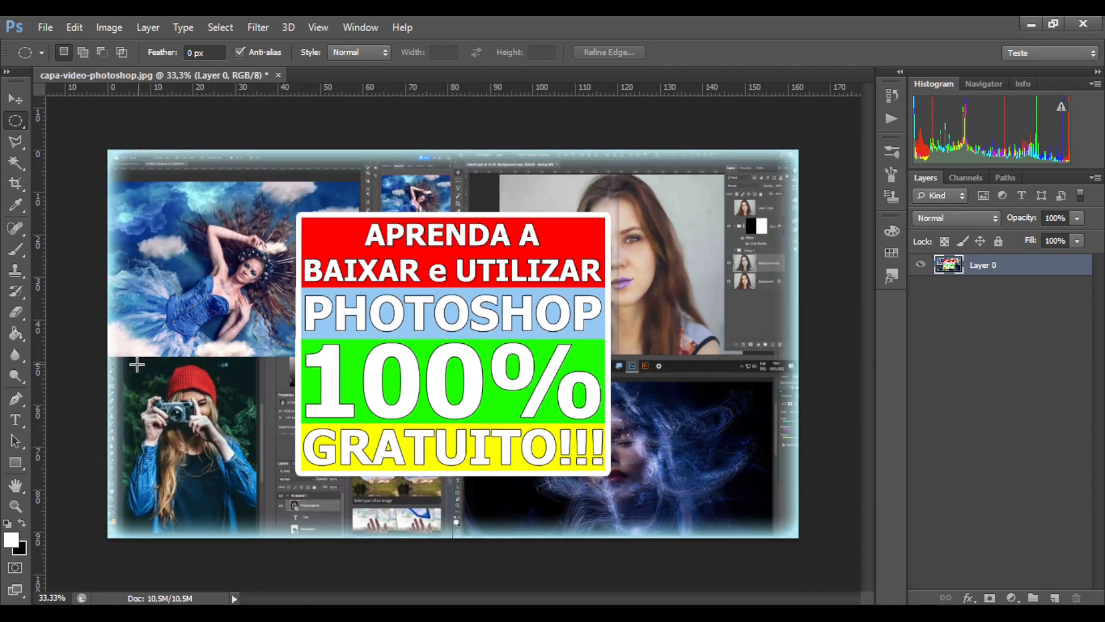
drag(140, 364, 269, 492)
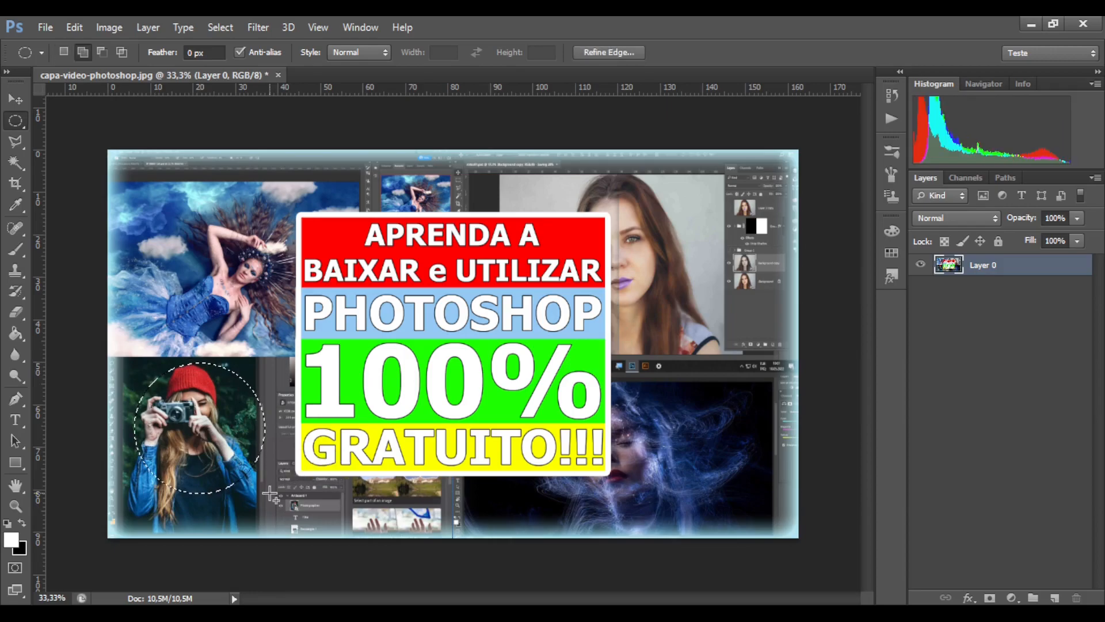
click(149, 370)
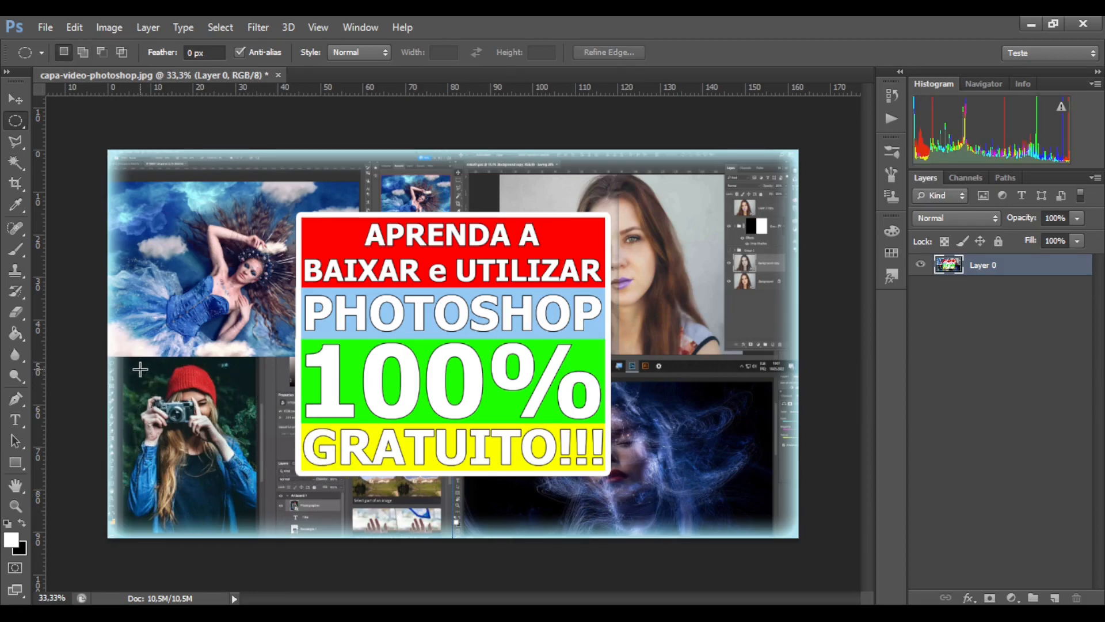
Select the photographer with a tall ellipse, add a circular area around the woman in the blue dress, and deselect.
drag(133, 363, 246, 528)
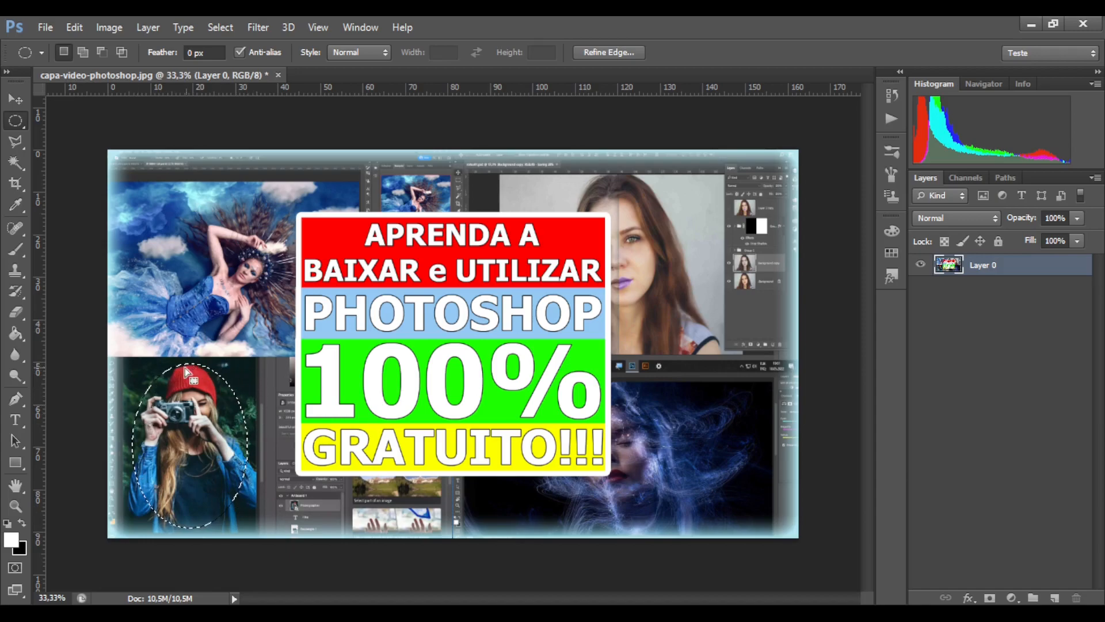
key(shift)
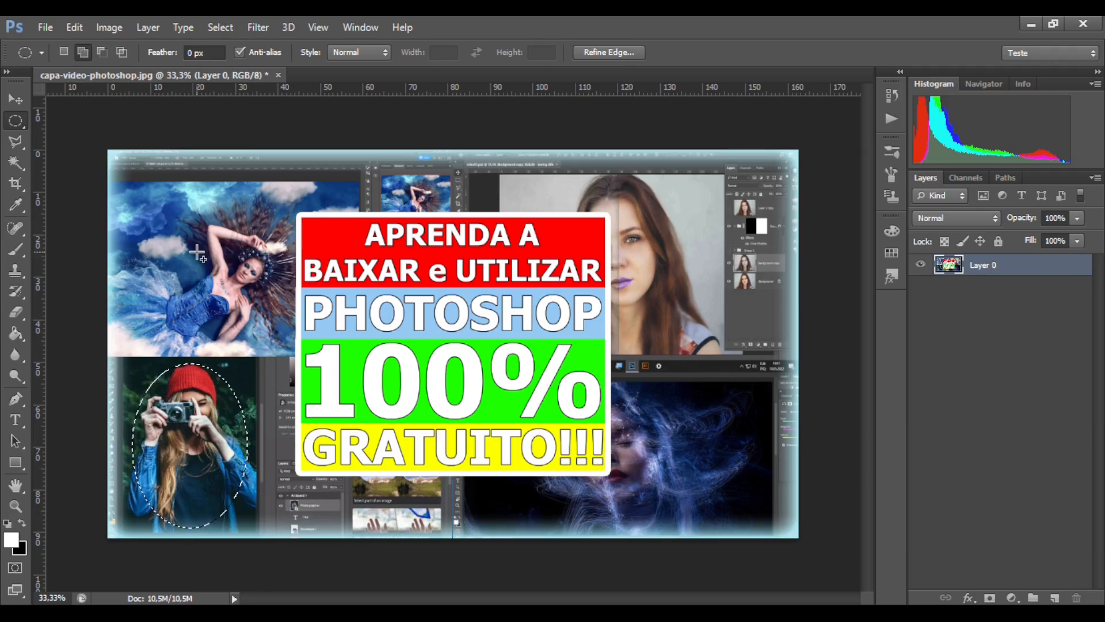
drag(167, 200, 297, 325)
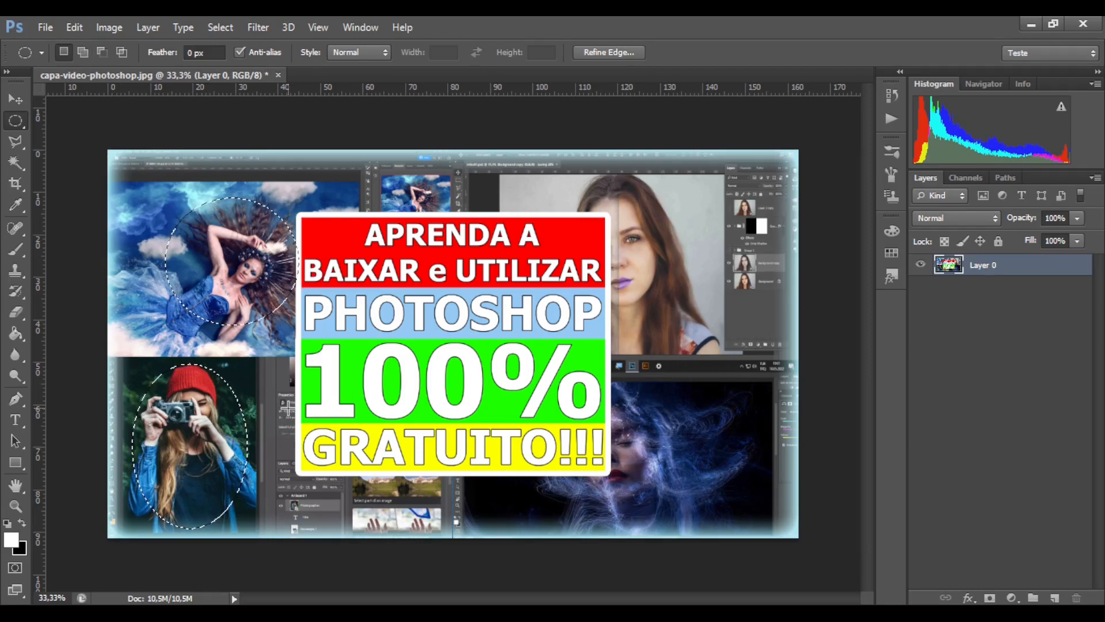
click(143, 262)
With the Rectangular Marquee tool, combine four rectangular areas over the woman in blue, the photographer, the title and the portraits, and deselect.
right_click(21, 129)
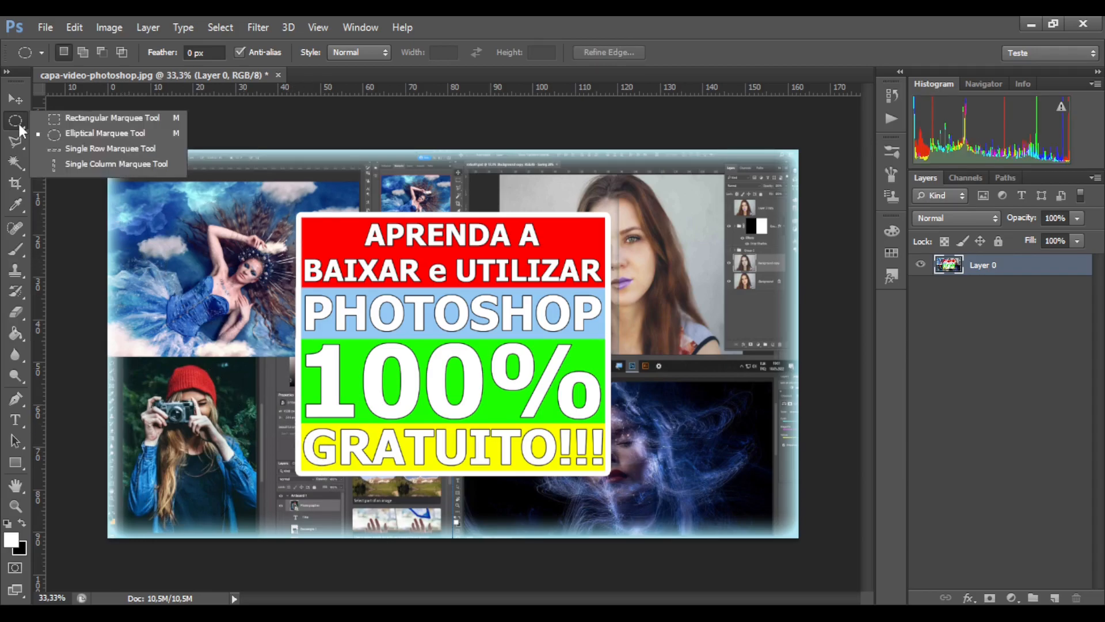
click(53, 122)
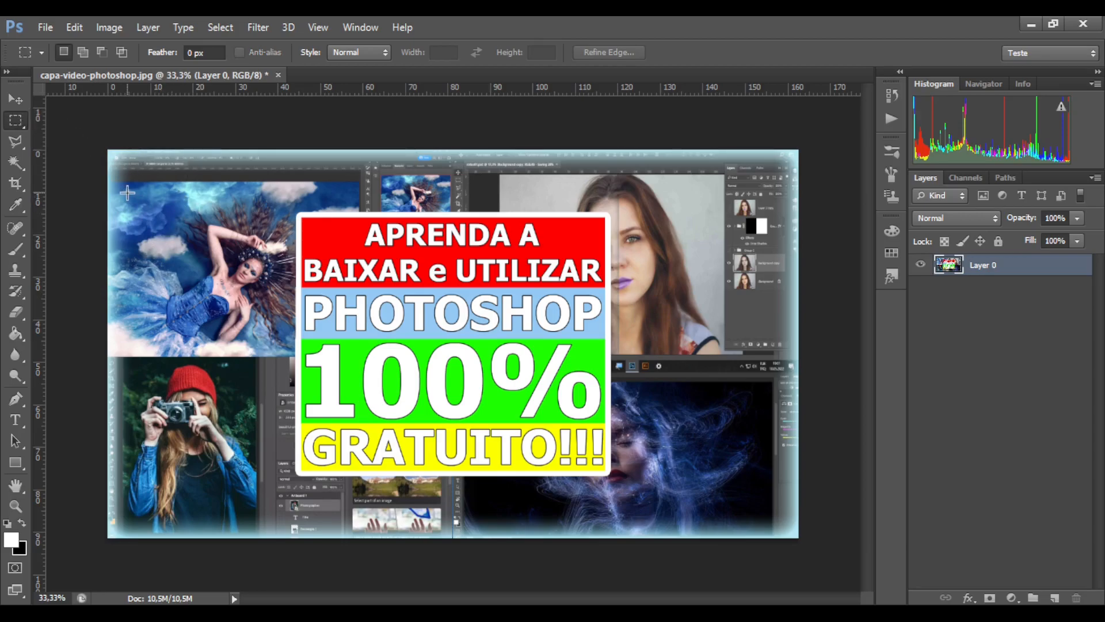
drag(127, 201, 316, 358)
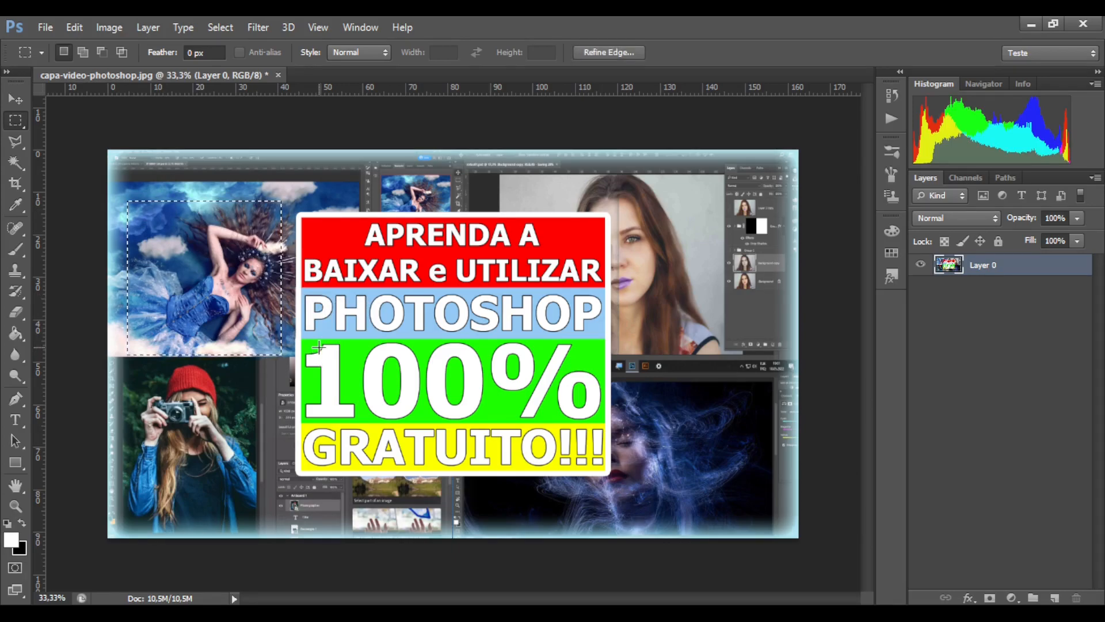
drag(125, 380, 285, 513)
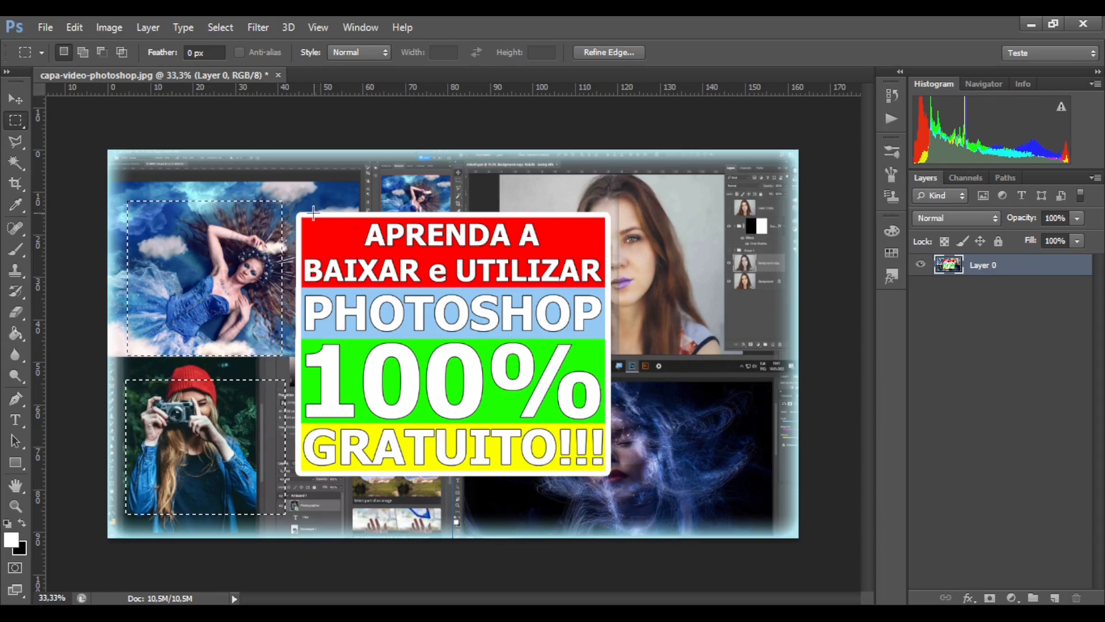
drag(299, 216, 513, 479)
drag(550, 191, 748, 458)
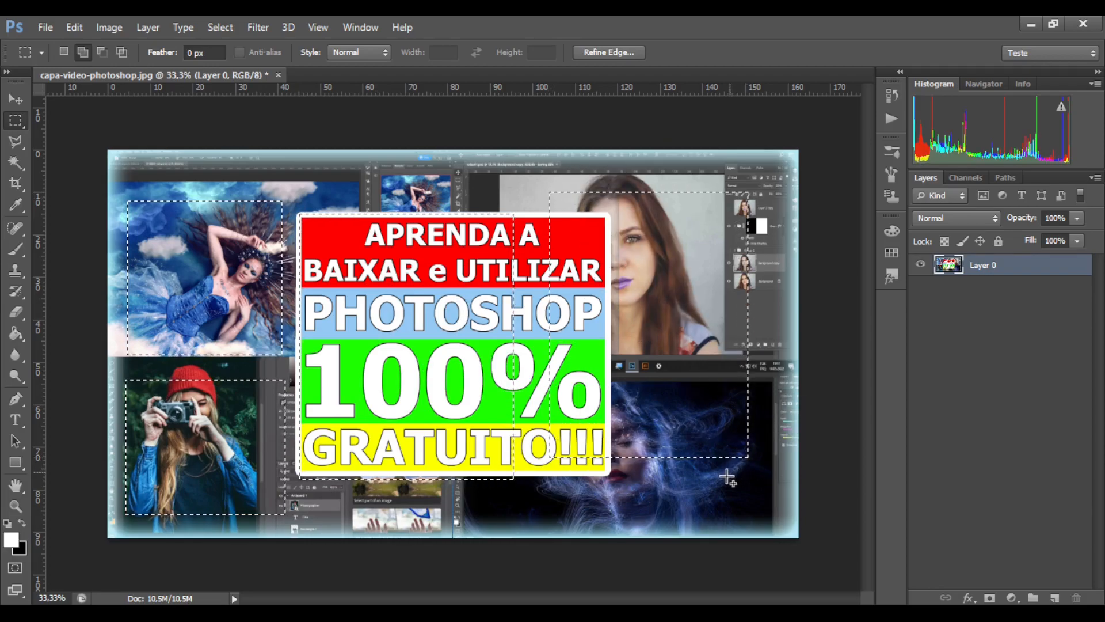
key(ctrl+d)
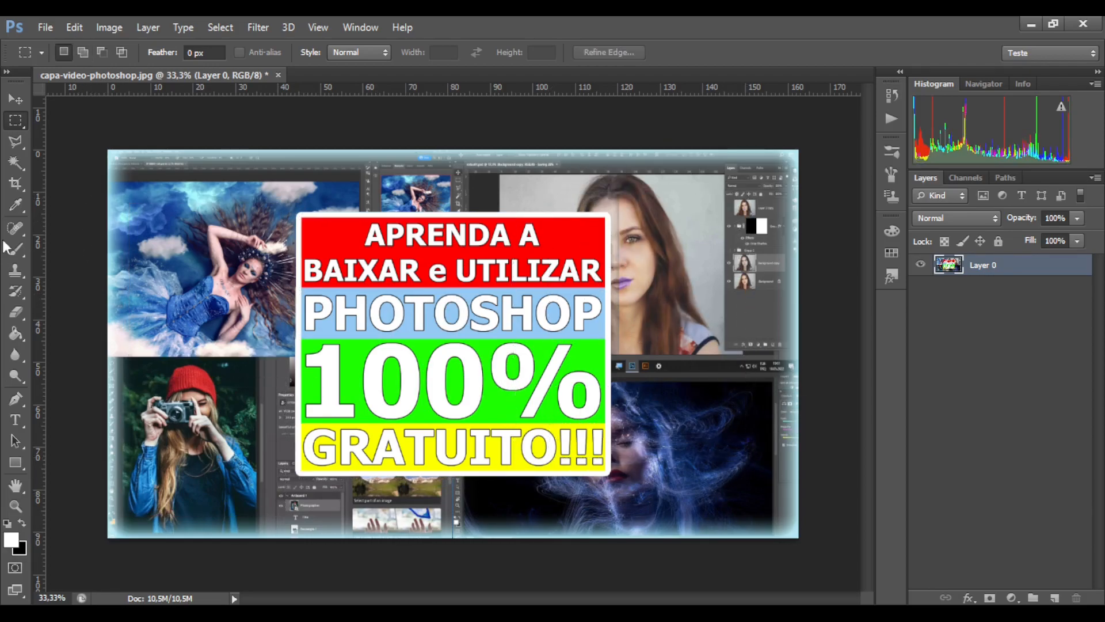
With the Single Row Marquee tool, select three separate one-pixel rows across the upper half of the image.
click(18, 123)
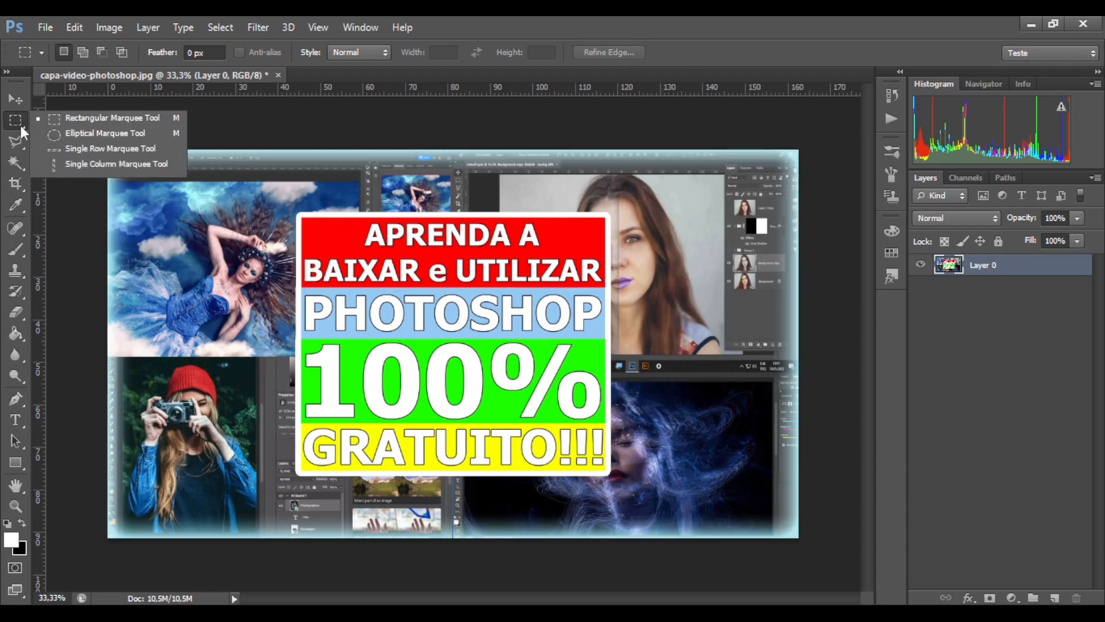
click(128, 151)
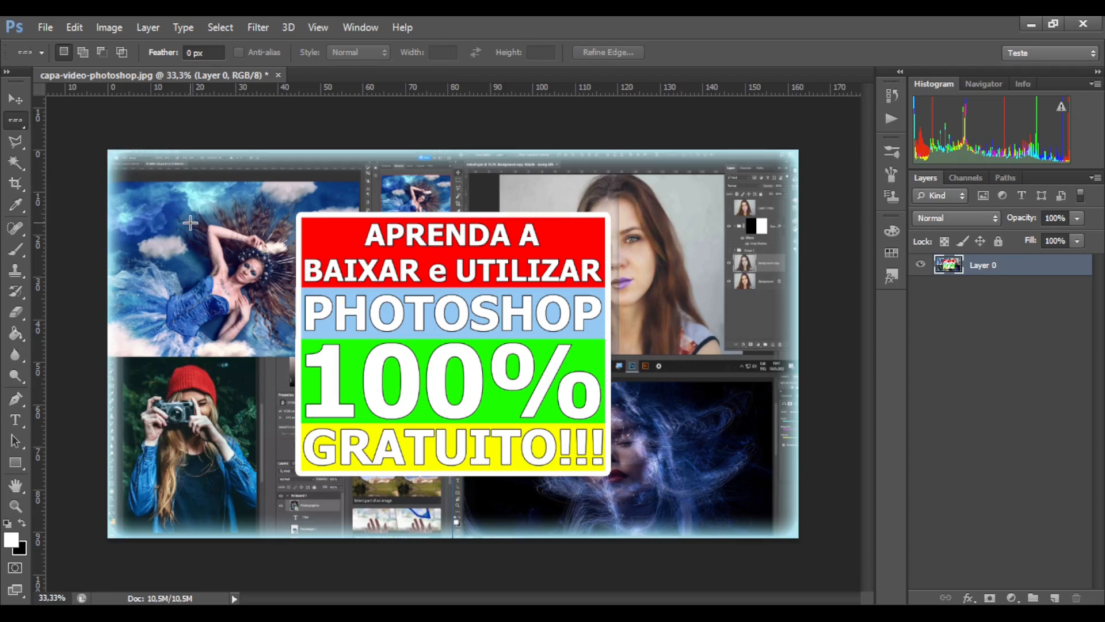
drag(173, 227, 226, 204)
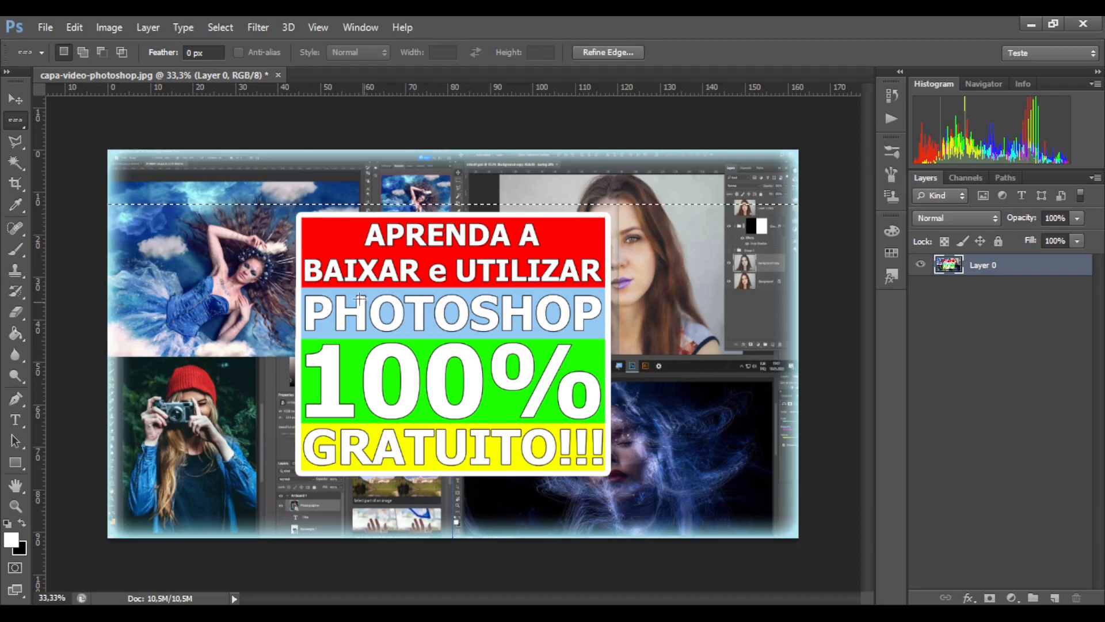
key(shift)
drag(172, 157, 180, 305)
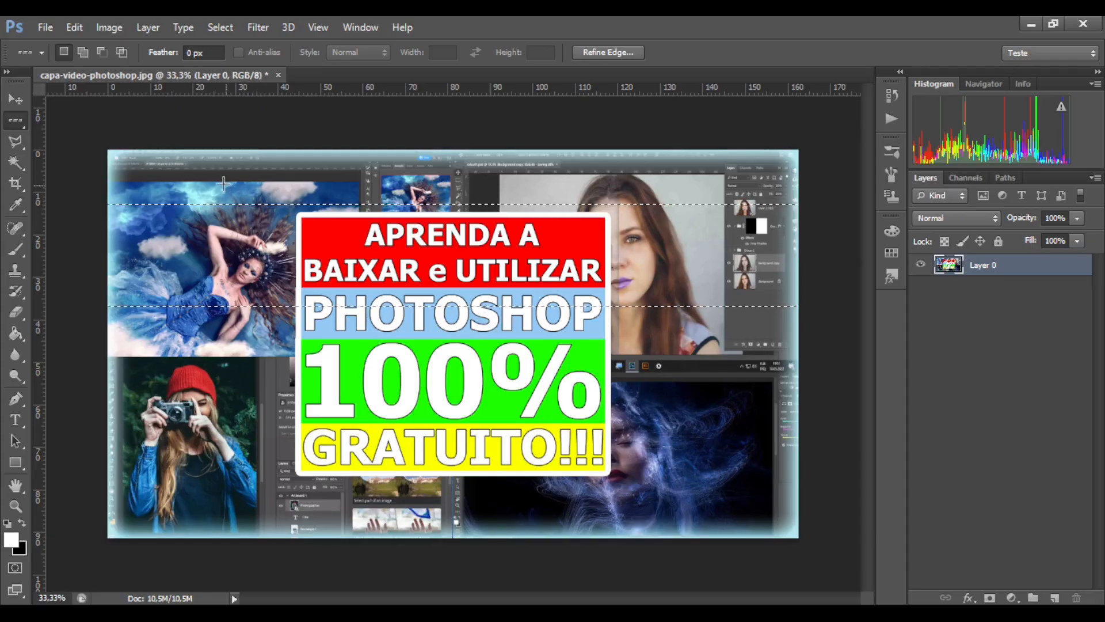
drag(227, 193, 252, 262)
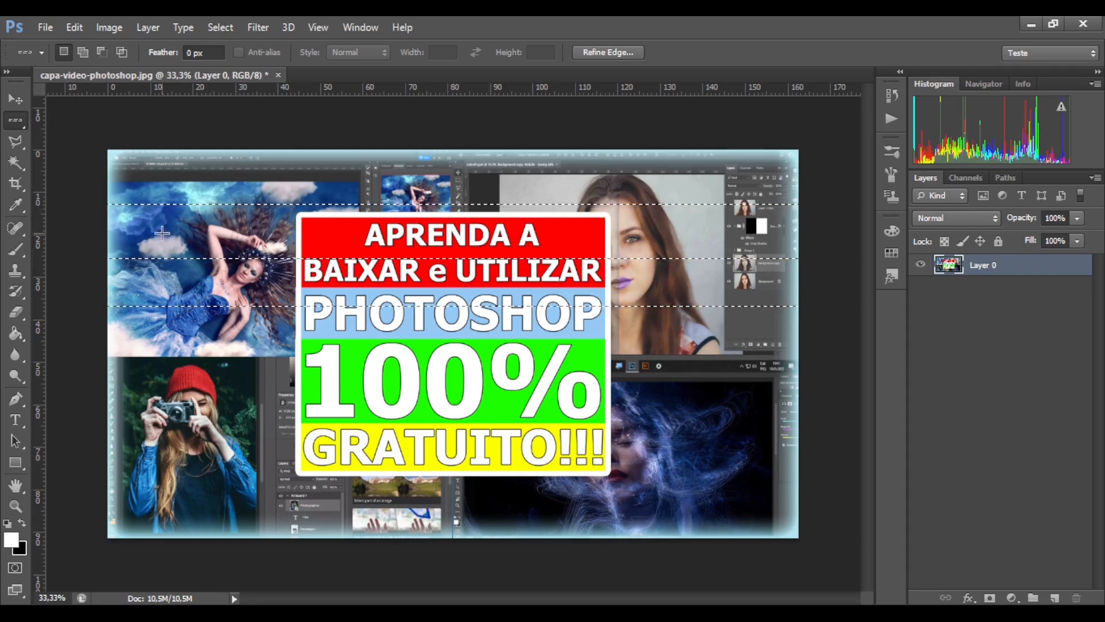
Examine the tool presets and the preset options available for the Single Row Marquee tool.
click(41, 54)
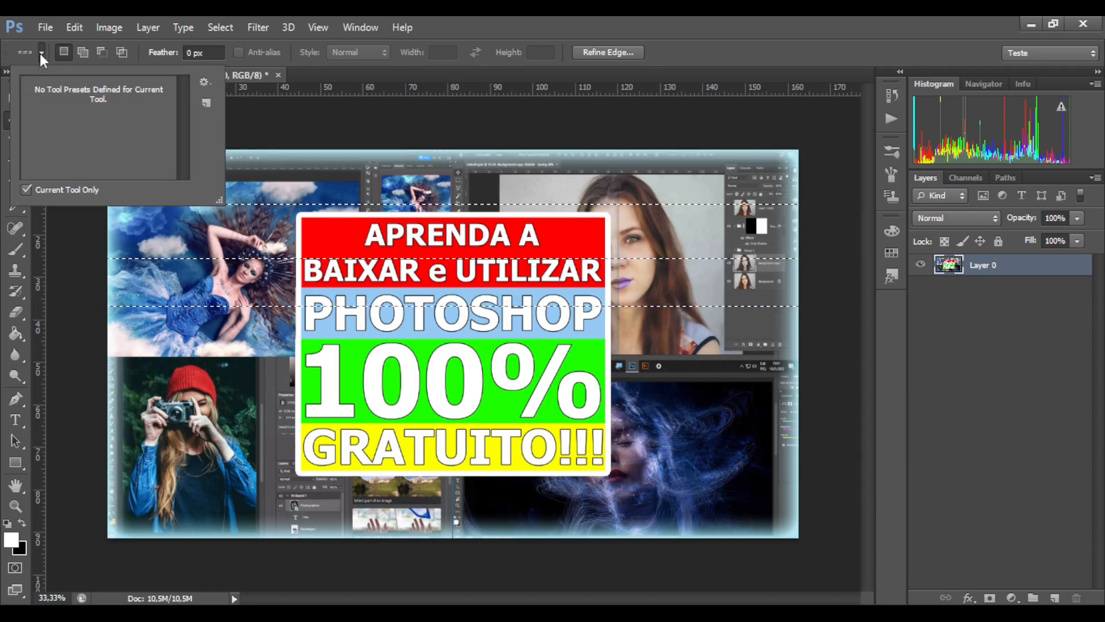
click(206, 81)
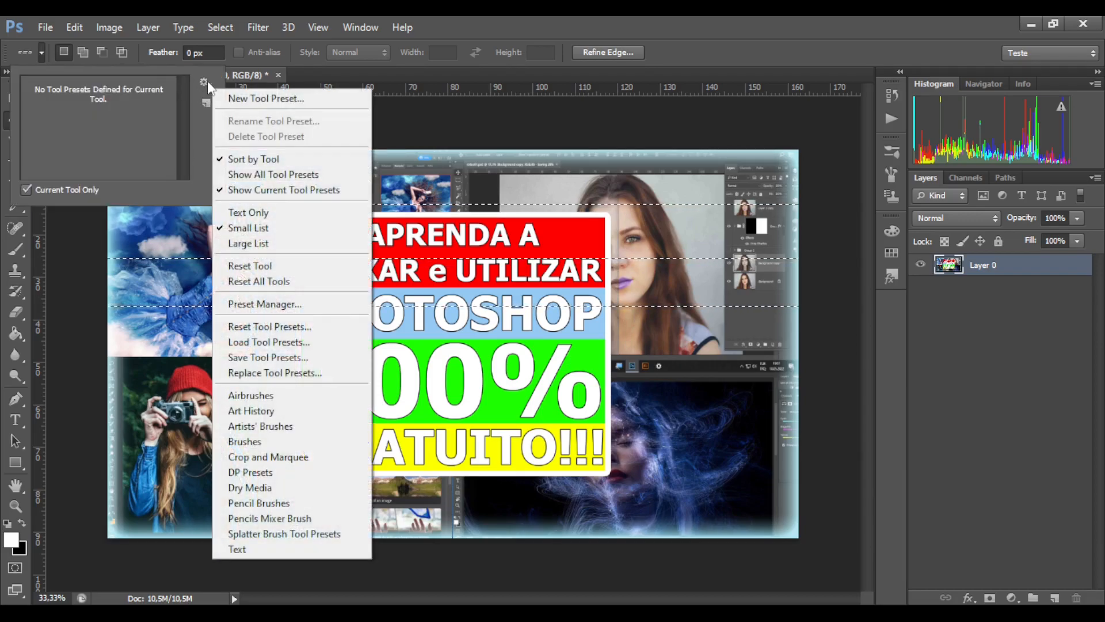
click(205, 82)
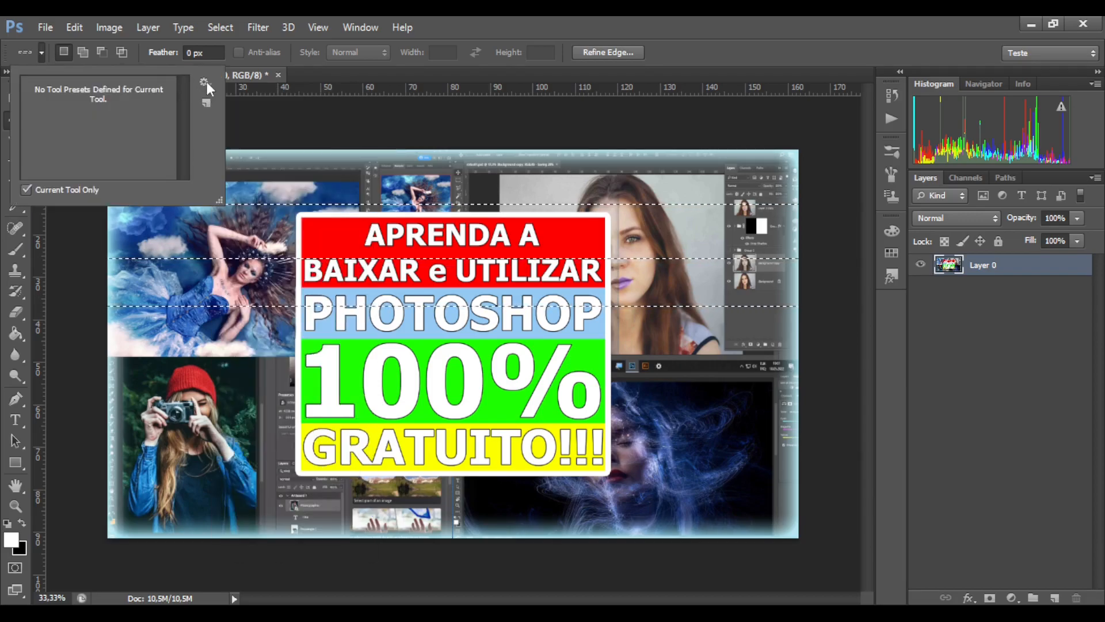
Switch to add-to-selection mode and add another single-row selection near the image's upper edge, above the existing rows.
click(81, 51)
click(284, 208)
drag(284, 208, 298, 171)
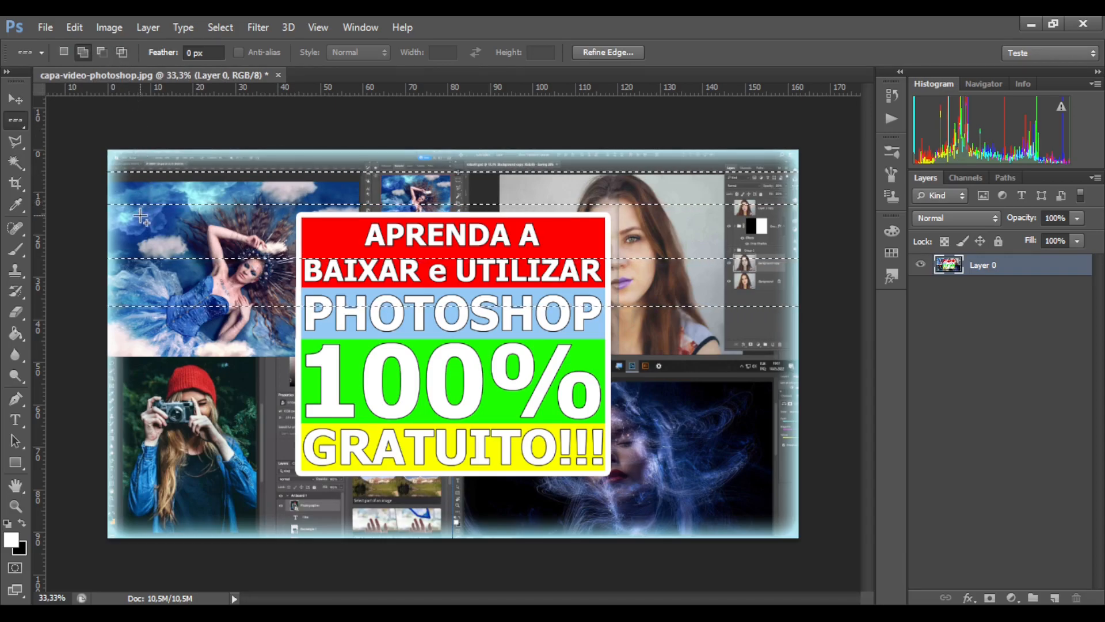
Add a single-row selection through the title's first line and subtract two of the other selected rows.
drag(486, 230, 487, 231)
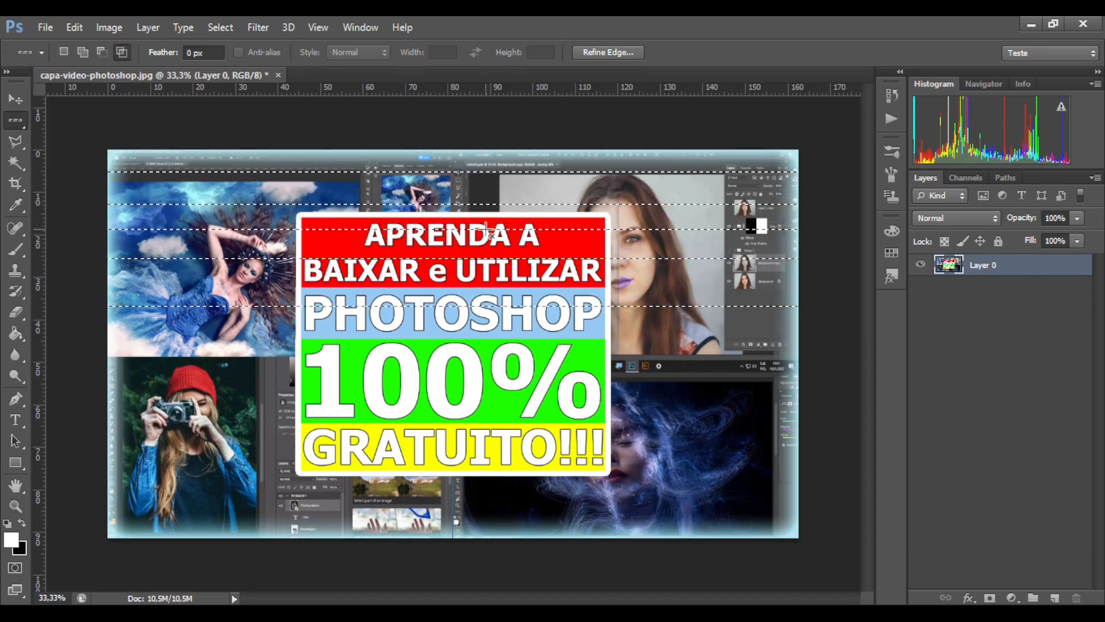
scroll(346, 242, up, 5)
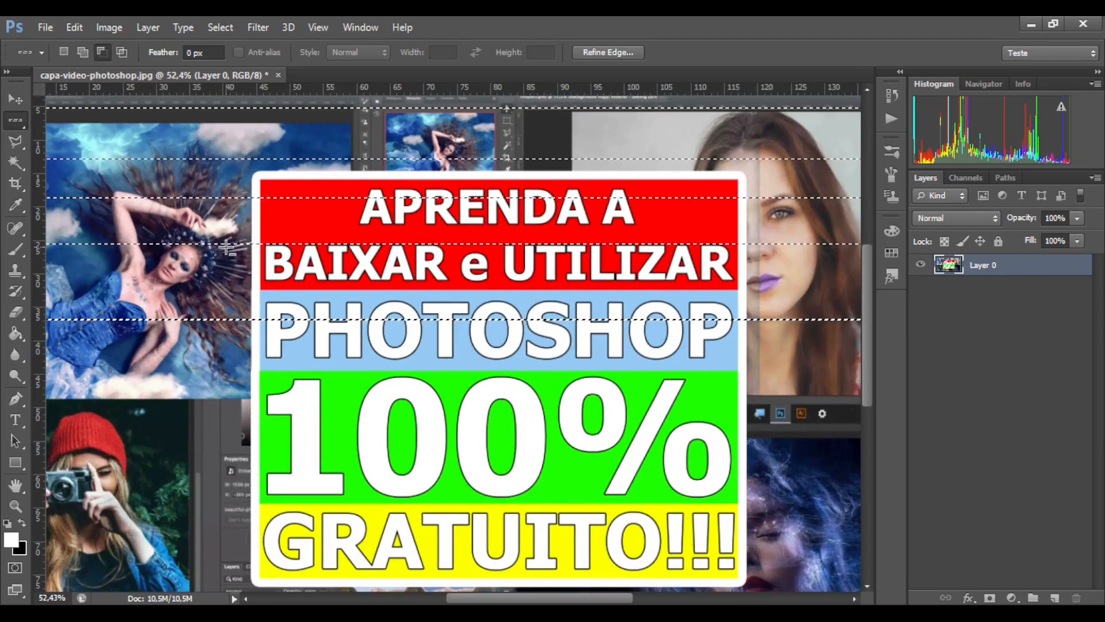
scroll(228, 248, up, 4)
scroll(228, 248, down, 4)
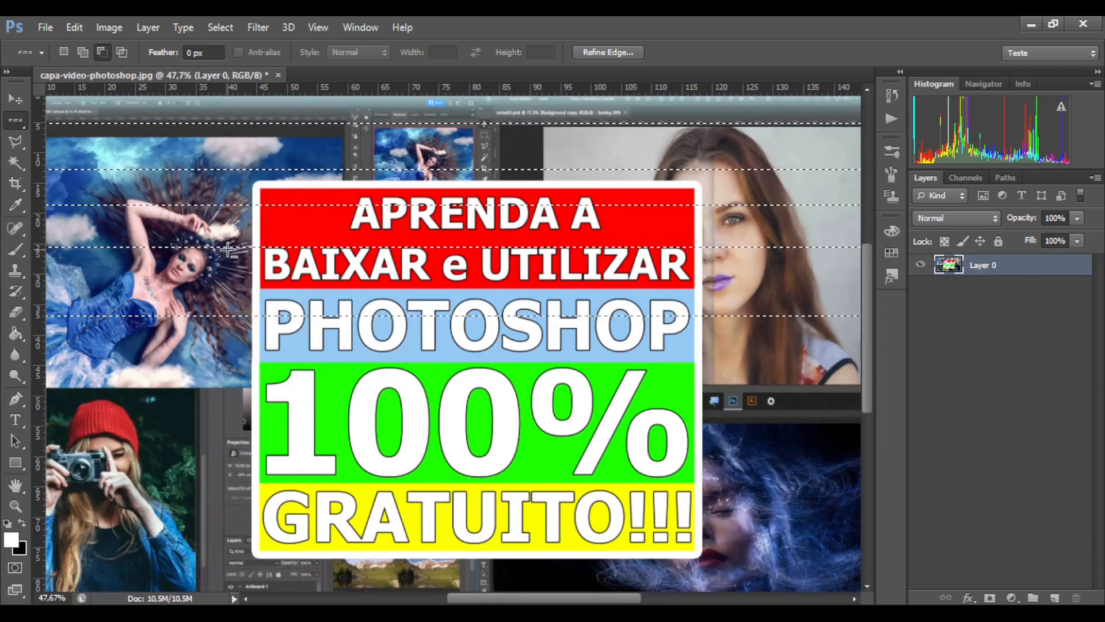
Intersect the remaining rows with a new single row through the lower part of the word PHOTOSHOP.
key(shift+alt)
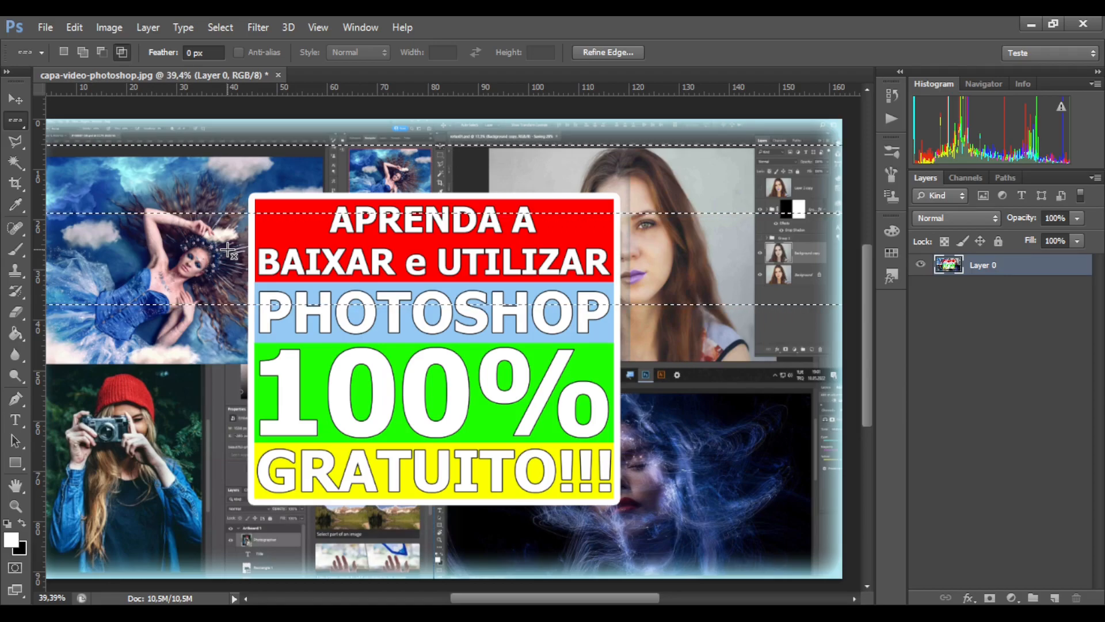
click(377, 326)
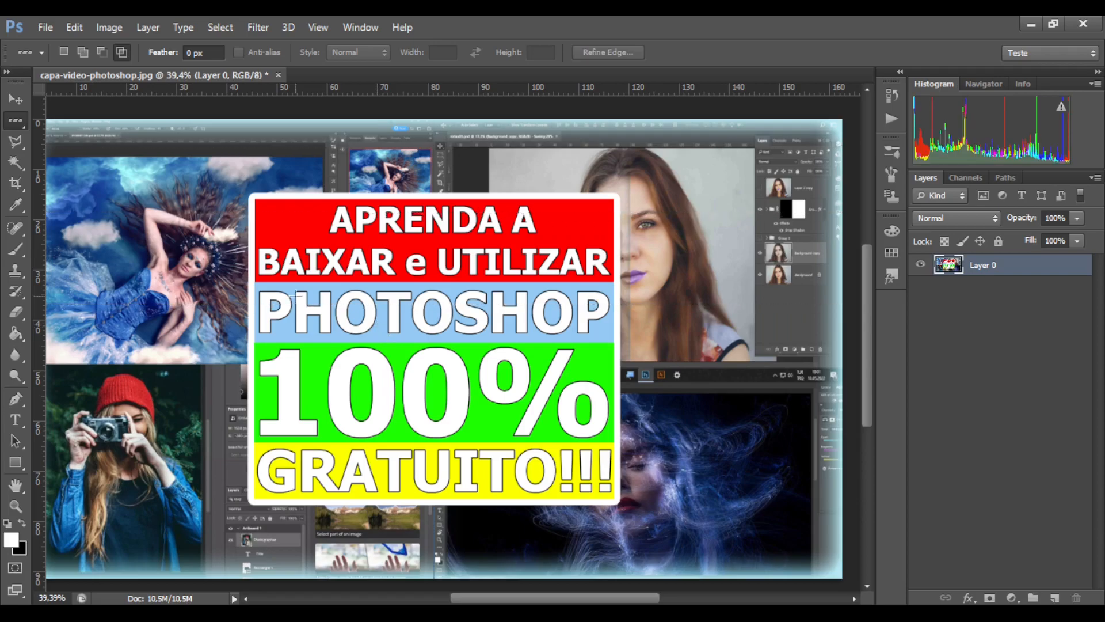
With the Single Column Marquee tool, try new column selections across the image, ending with one through the right side of the portrait's hair.
right_click(22, 126)
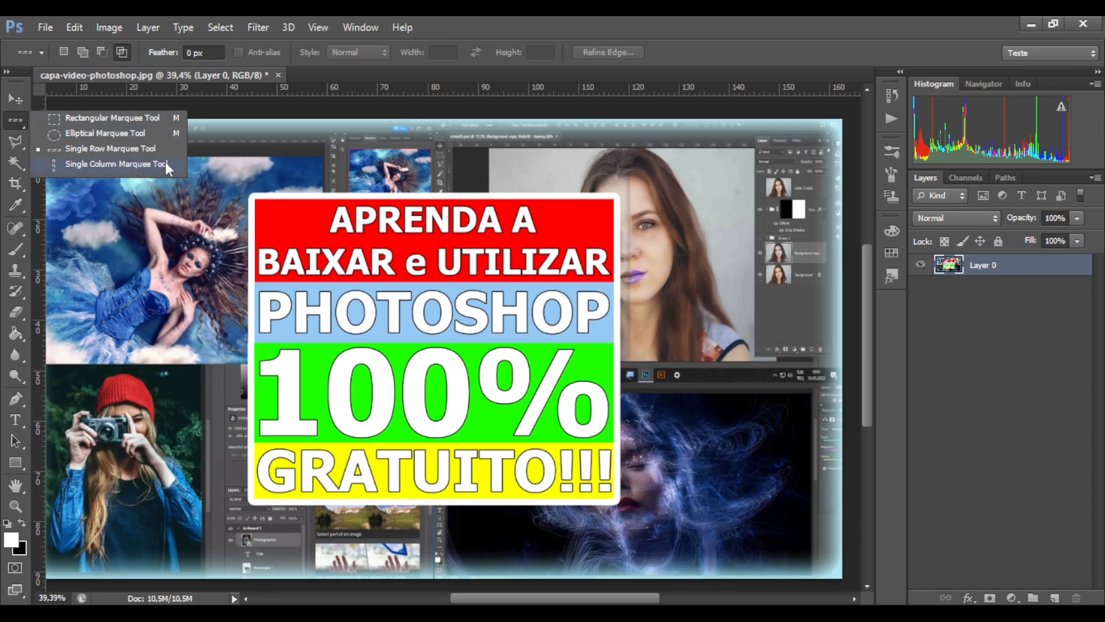
click(134, 167)
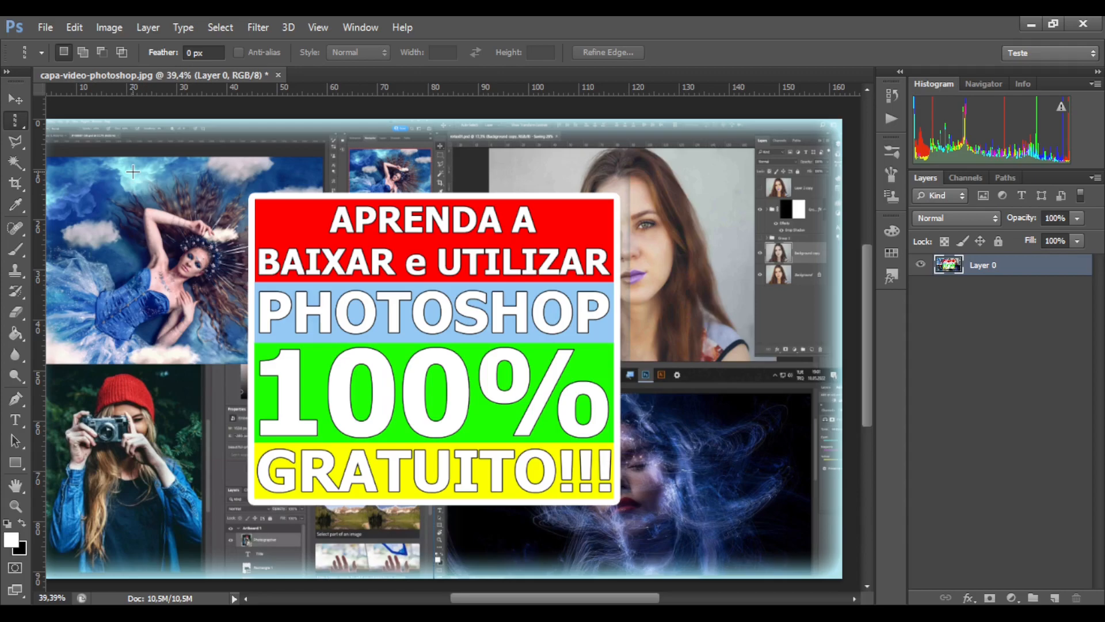
click(161, 183)
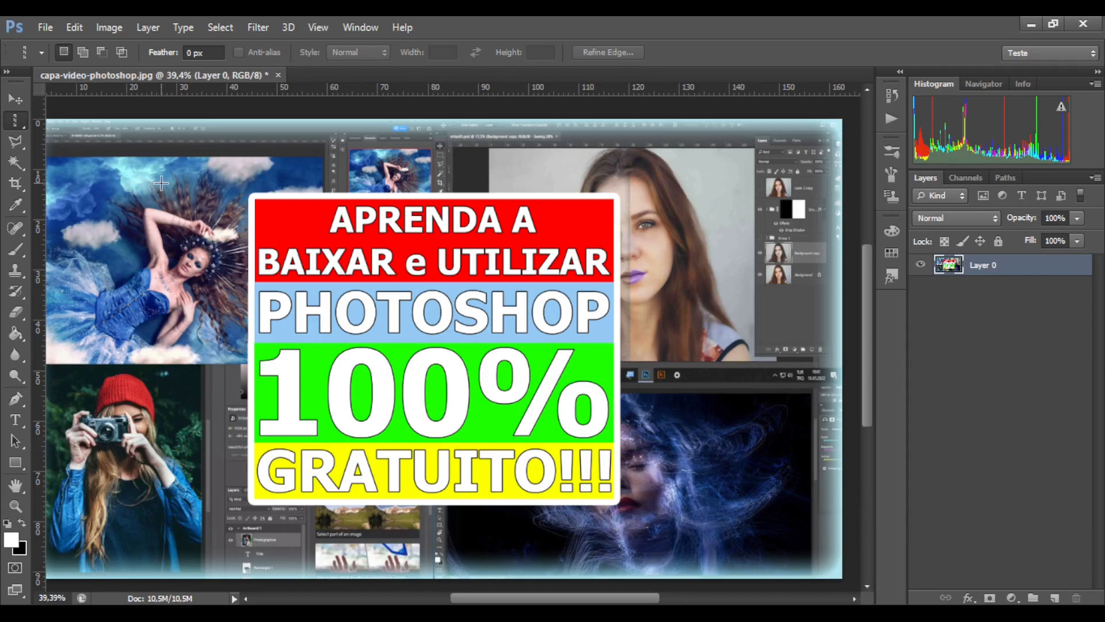
click(283, 154)
click(461, 164)
click(570, 173)
click(718, 215)
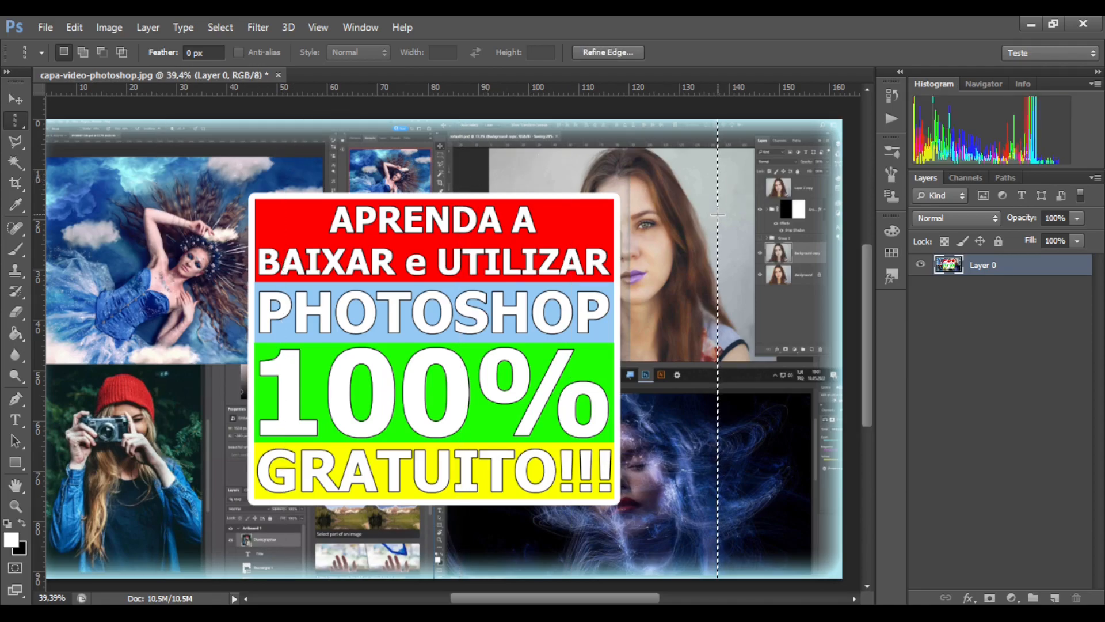
Add five more single-column selections spread across the image to the left of the existing column.
key(shift)
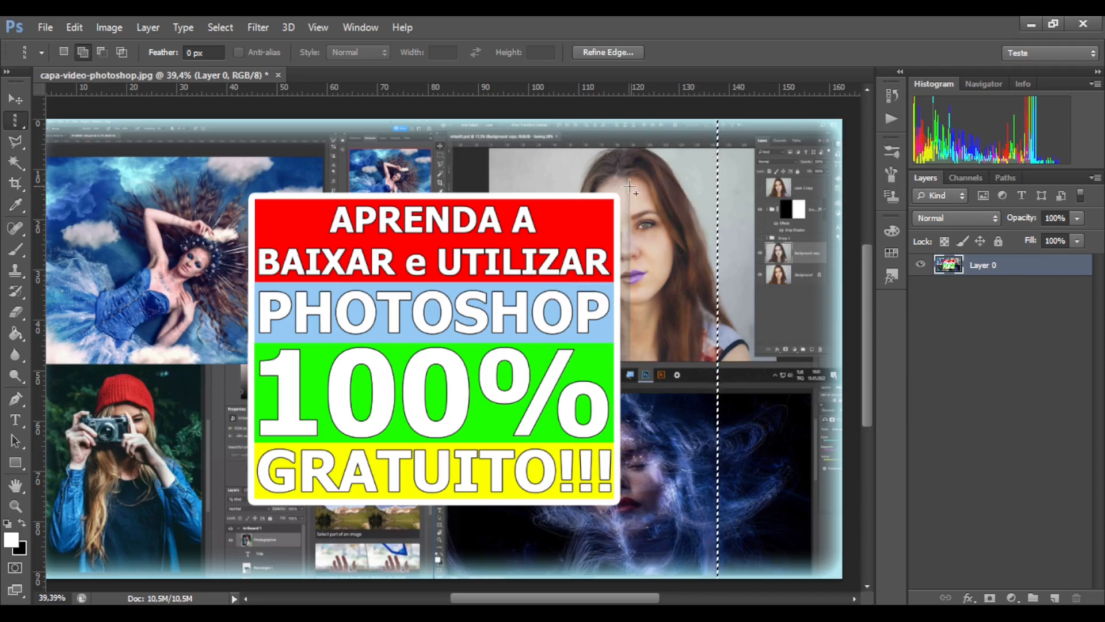
click(541, 151)
click(436, 152)
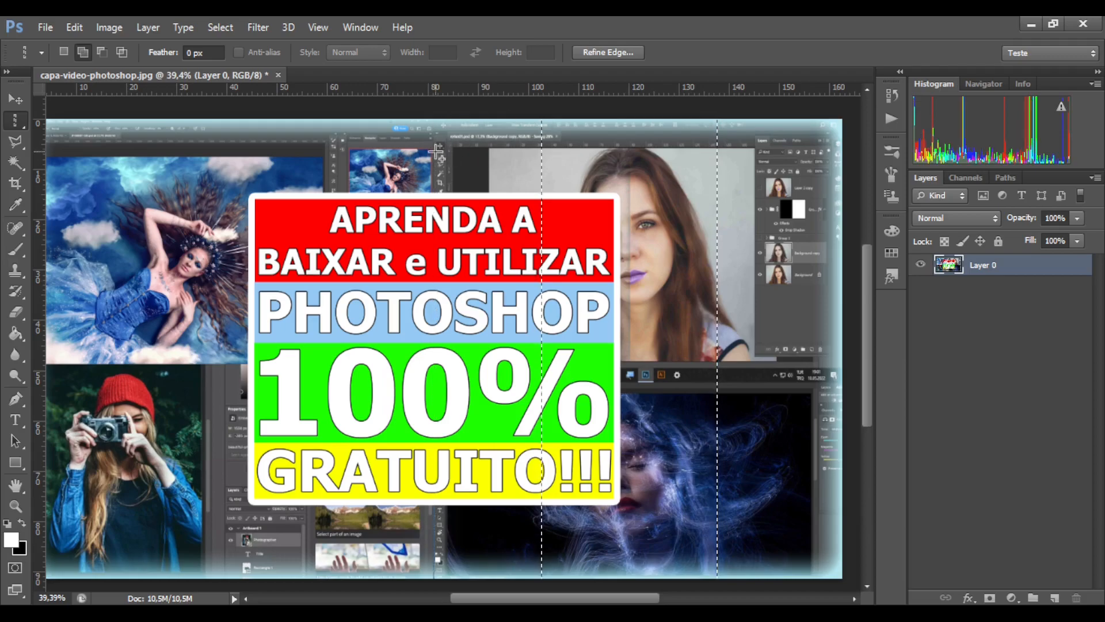
click(243, 159)
click(147, 163)
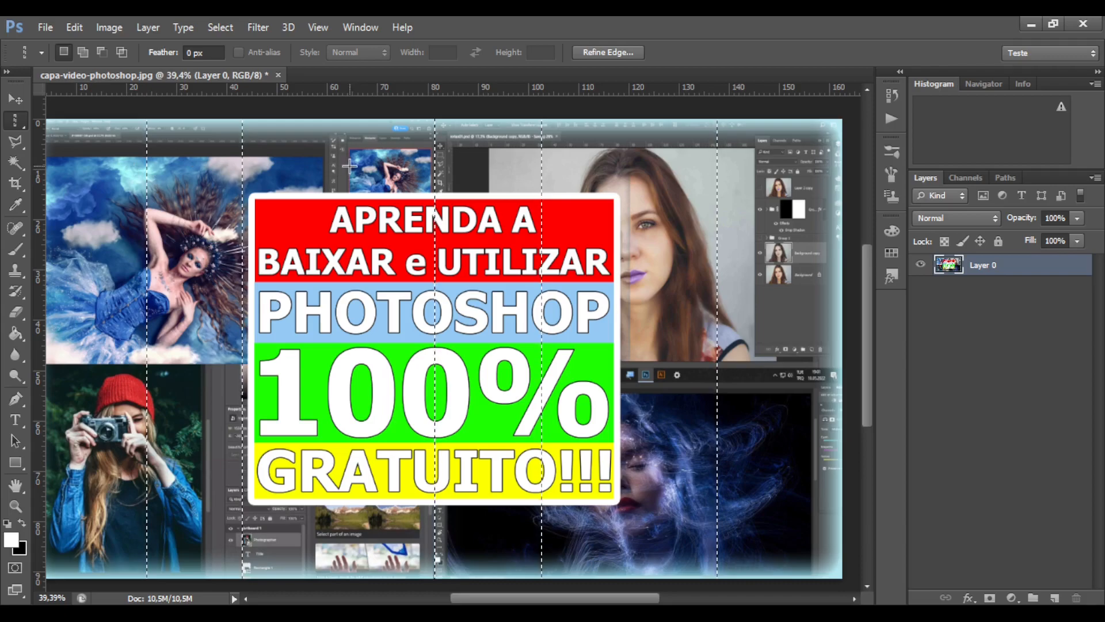
shift+click(352, 132)
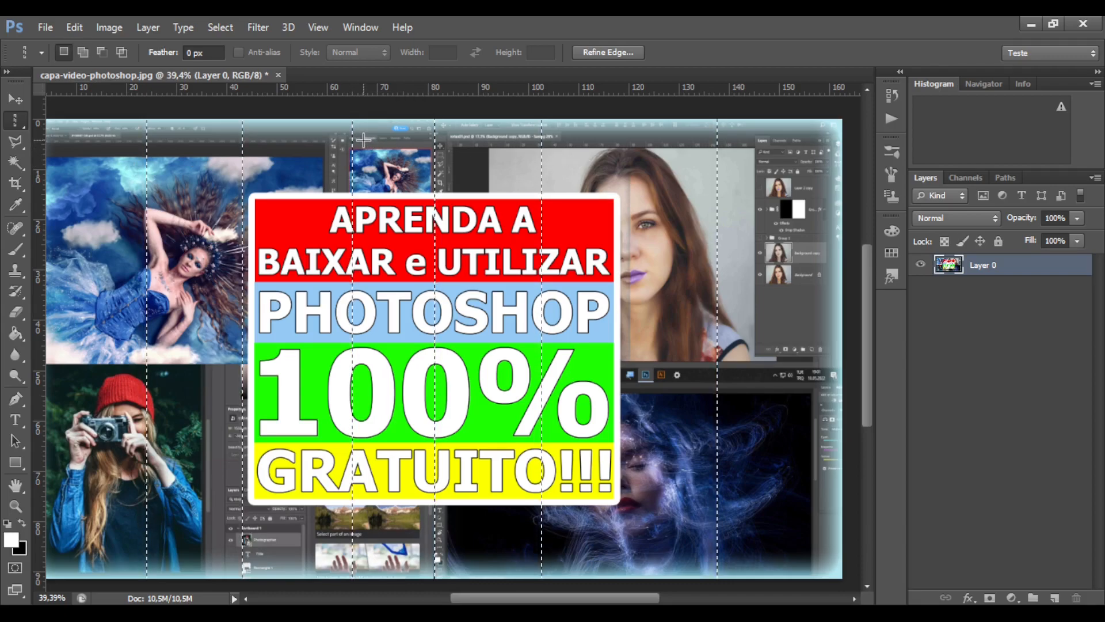
With the Single Row Marquee tool, add a row just above the title box and undo the extra row attempt below it.
click(19, 123)
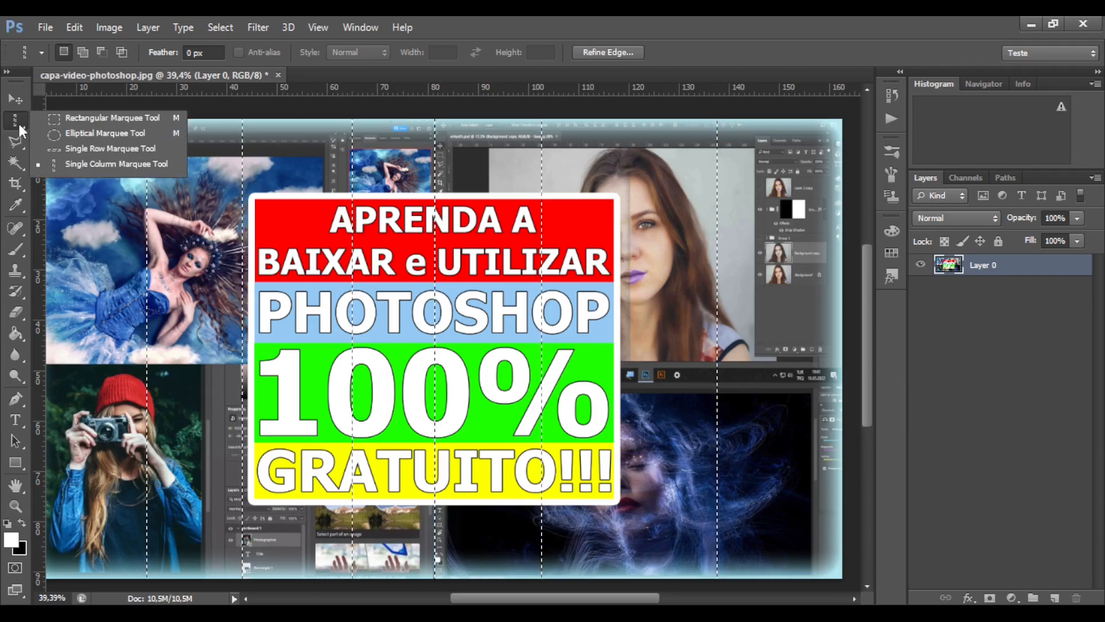
click(70, 147)
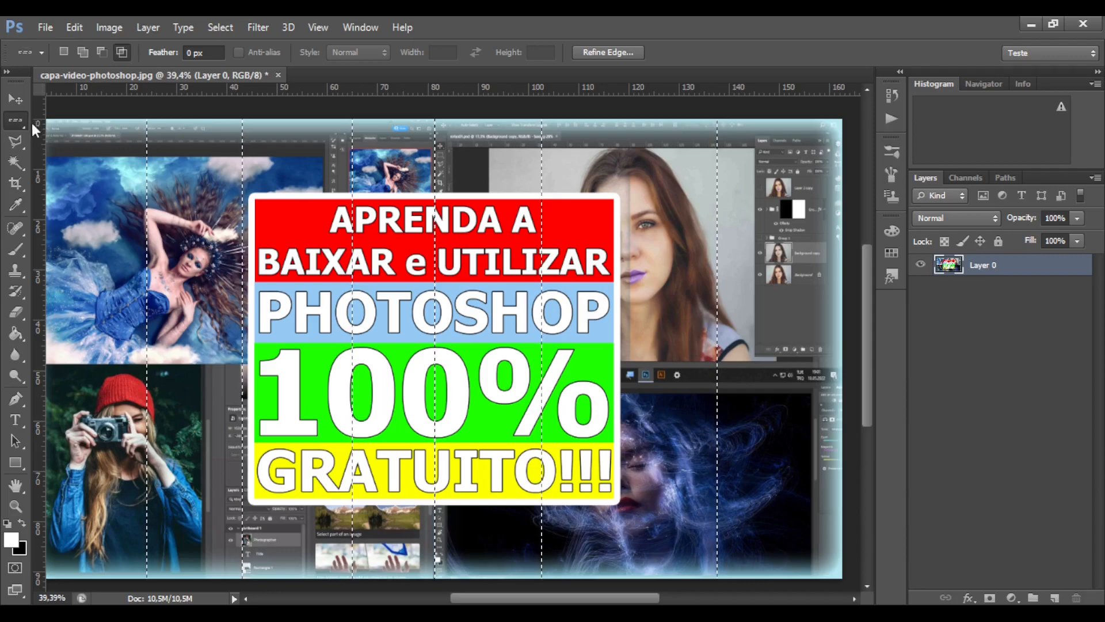
shift+click(107, 188)
click(113, 283)
key(ctrl+z)
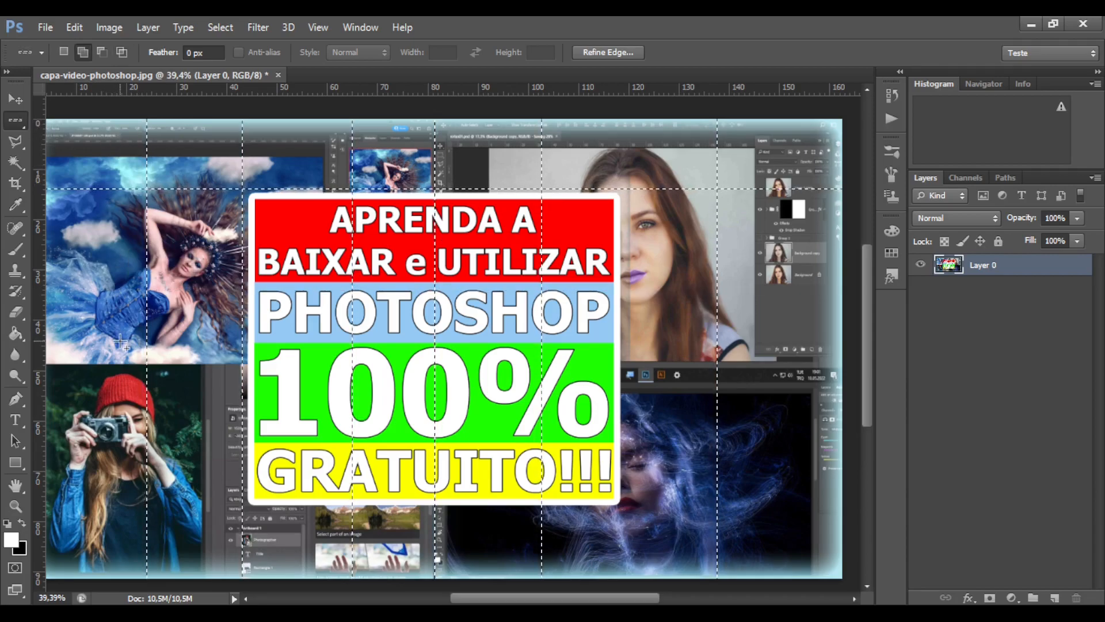
Add six more single-row selections spaced down the image to form a grid with the columns, and deselect everything.
shift+click(118, 263)
shift+click(124, 345)
shift+click(133, 395)
shift+click(137, 477)
shift+click(141, 520)
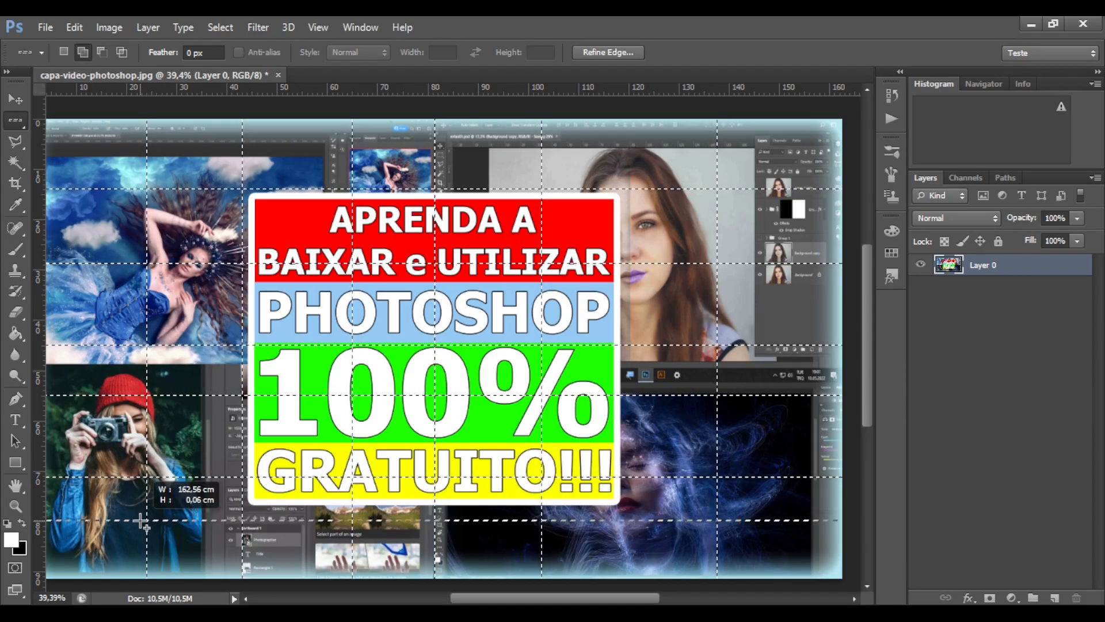
shift+click(100, 546)
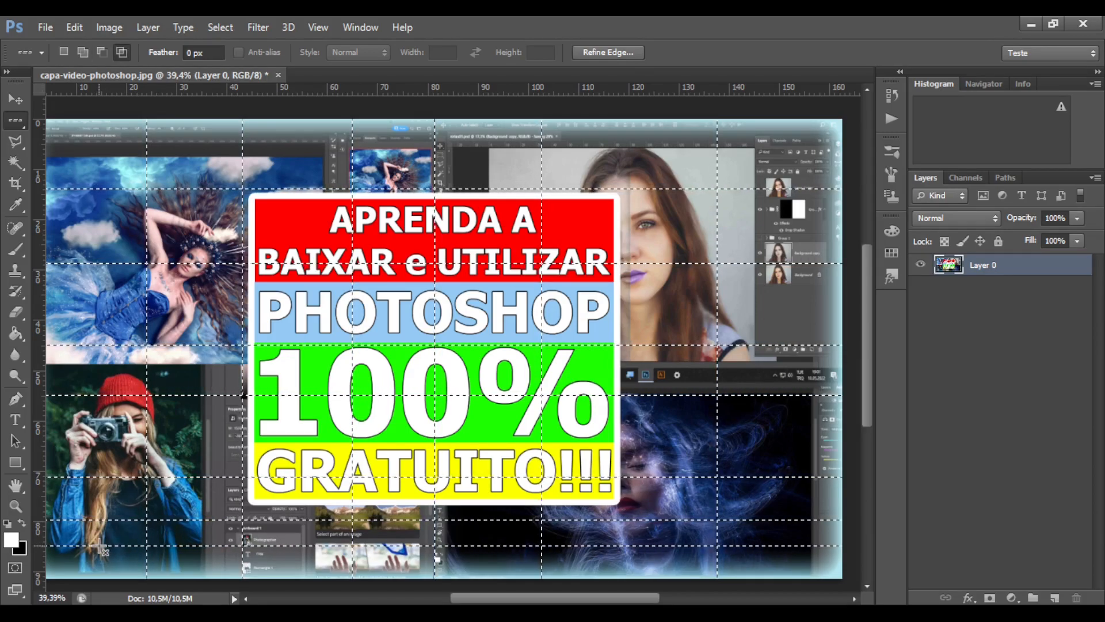
key(ctrl+d)
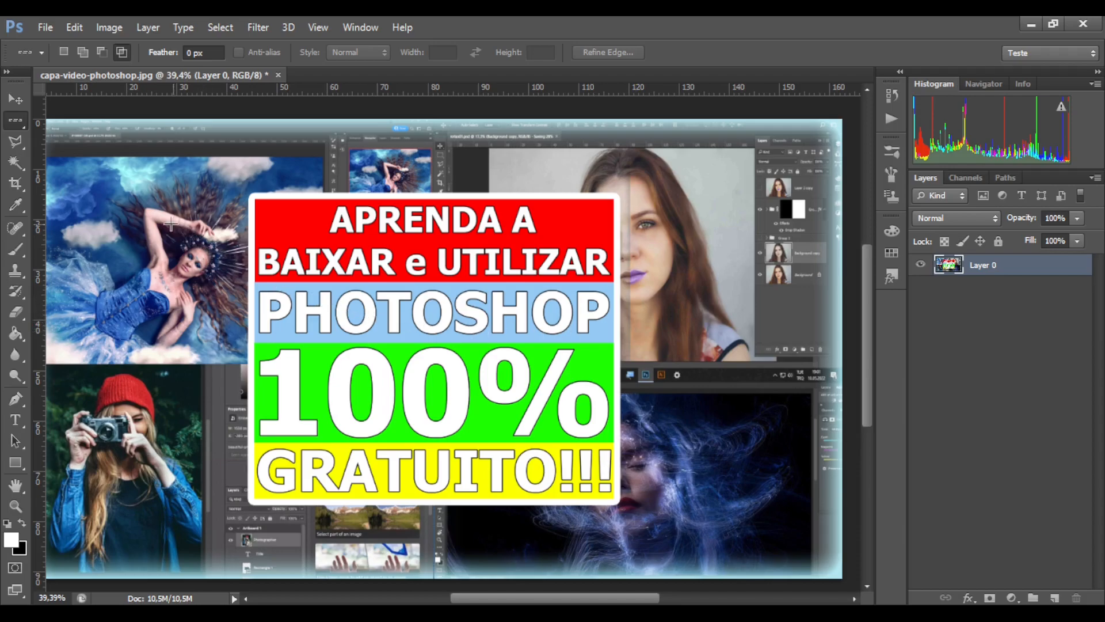
With the Lasso tool, draw a wavy freehand selection, replace it with a U-shaped band from the woman in blue to the portrait, and deselect.
click(23, 149)
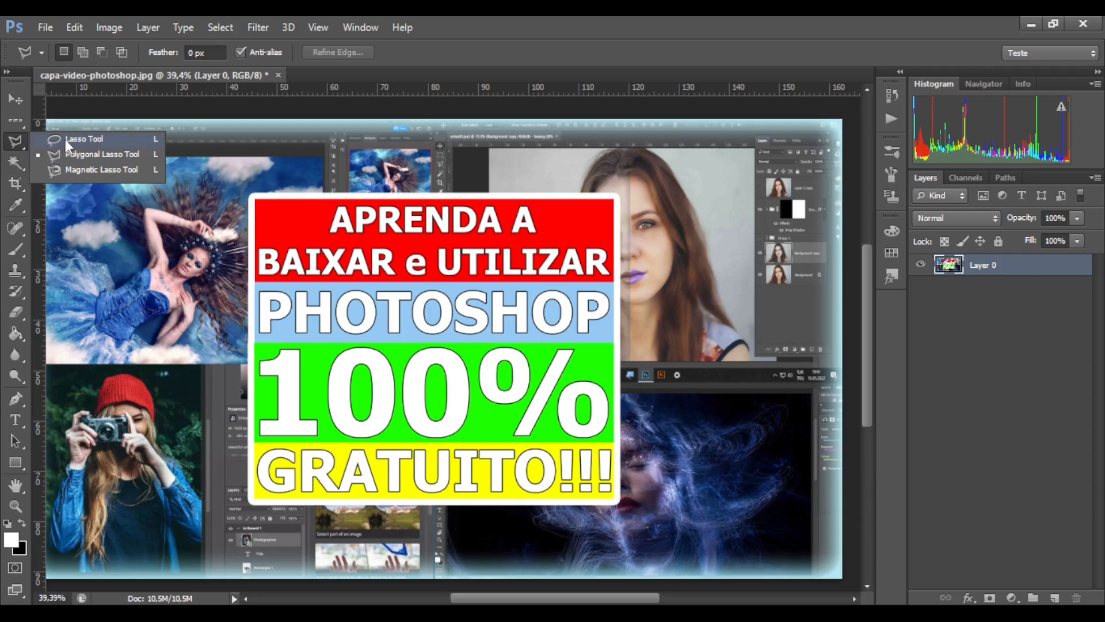
click(18, 147)
click(65, 141)
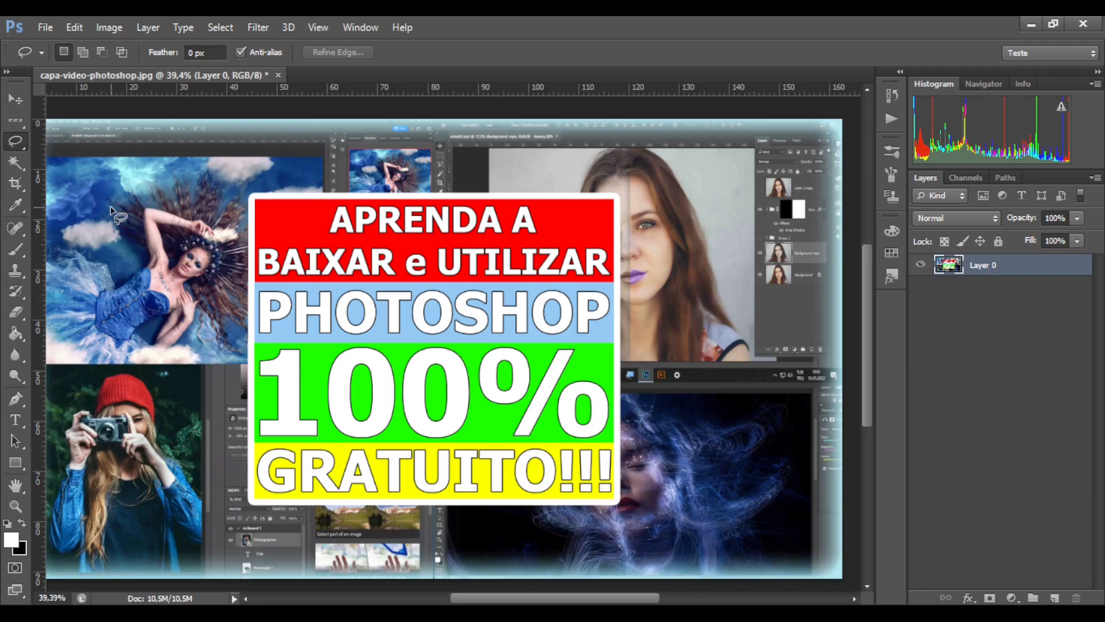
mouse_move(118, 266)
mouse_down()
mouse_move(310, 233)
mouse_move(338, 277)
mouse_move(366, 422)
mouse_move(542, 436)
mouse_move(630, 289)
mouse_move(752, 320)
mouse_move(797, 239)
mouse_move(788, 206)
mouse_move(751, 179)
mouse_move(670, 167)
mouse_move(488, 282)
mouse_move(403, 149)
mouse_move(319, 125)
mouse_move(246, 181)
mouse_move(203, 278)
mouse_move(133, 151)
mouse_move(100, 150)
mouse_move(80, 185)
mouse_move(87, 208)
mouse_move(111, 218)
mouse_up()
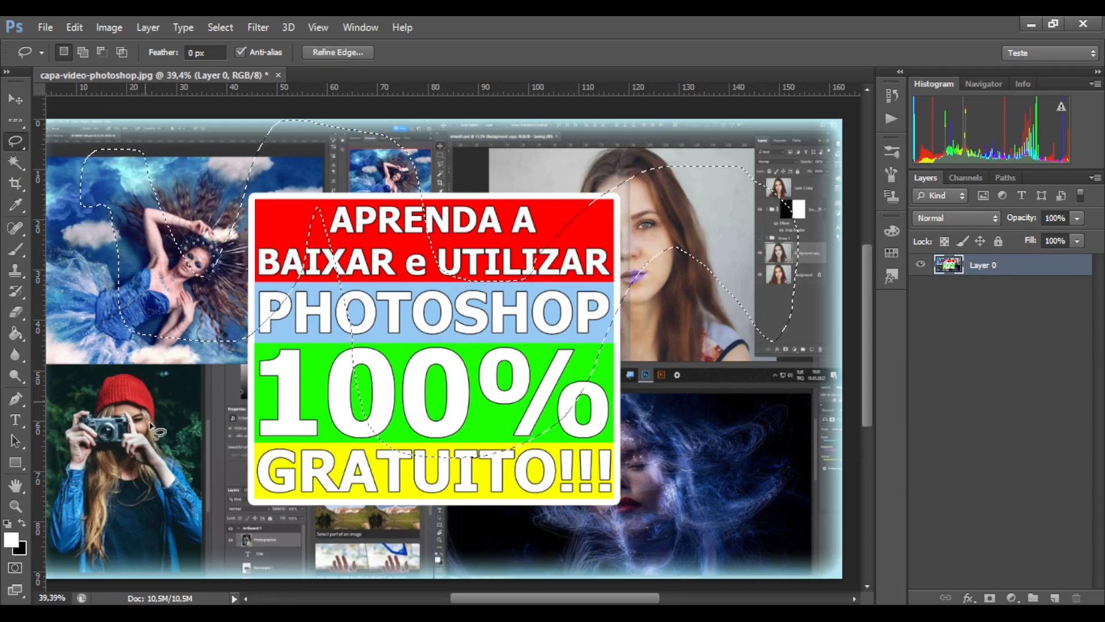
mouse_move(193, 366)
mouse_down()
mouse_move(204, 510)
mouse_move(278, 529)
mouse_move(433, 536)
mouse_move(635, 507)
mouse_move(659, 483)
mouse_move(656, 326)
mouse_move(635, 181)
mouse_move(666, 166)
mouse_move(683, 172)
mouse_move(686, 197)
mouse_move(703, 504)
mouse_move(664, 533)
mouse_move(609, 548)
mouse_move(278, 571)
mouse_move(187, 553)
mouse_move(156, 417)
mouse_move(162, 356)
mouse_move(141, 220)
mouse_move(156, 190)
mouse_move(186, 215)
mouse_move(197, 272)
mouse_move(197, 381)
mouse_up()
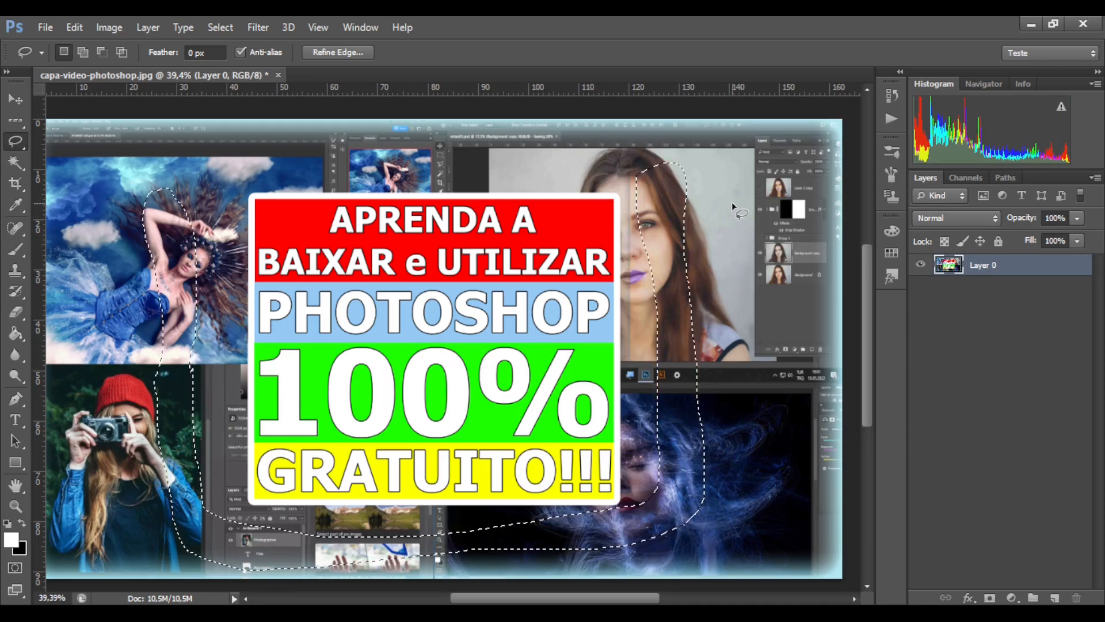
key(ctrl+d)
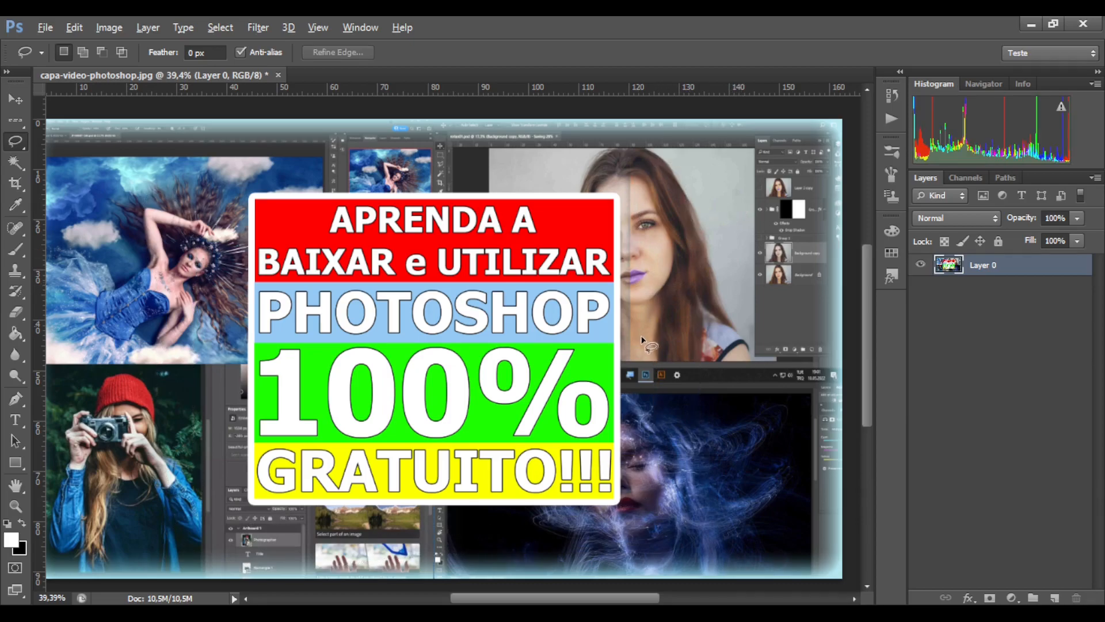
Outline the portrait woman's eye and lashes with a freehand lasso selection.
scroll(644, 251, up, 1)
scroll(644, 251, up, 15)
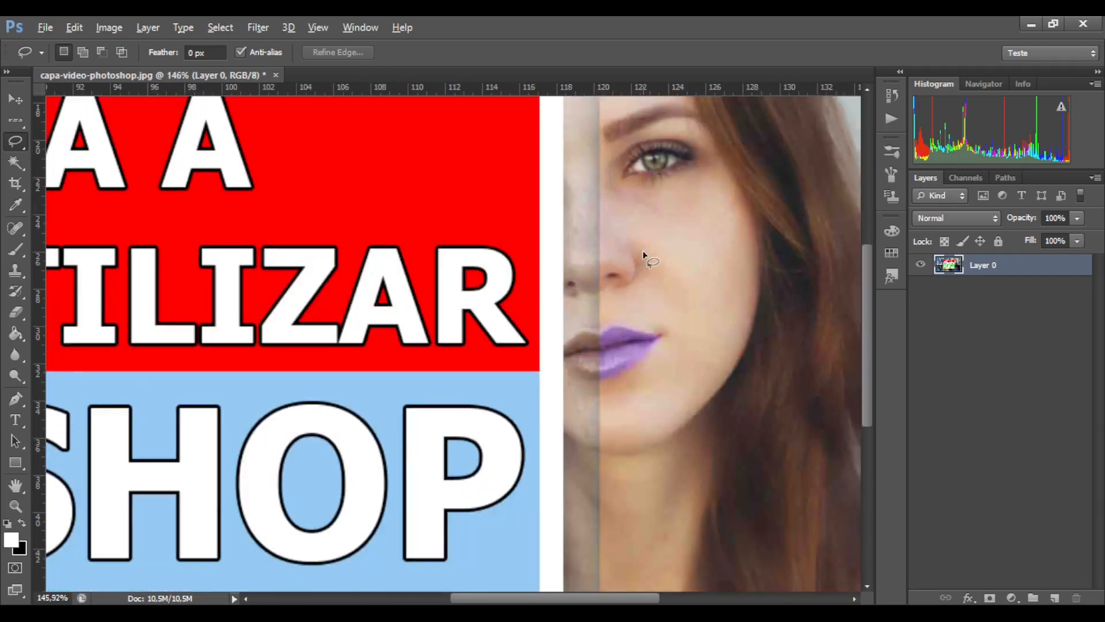
scroll(644, 250, up, 1)
scroll(644, 250, up, 5)
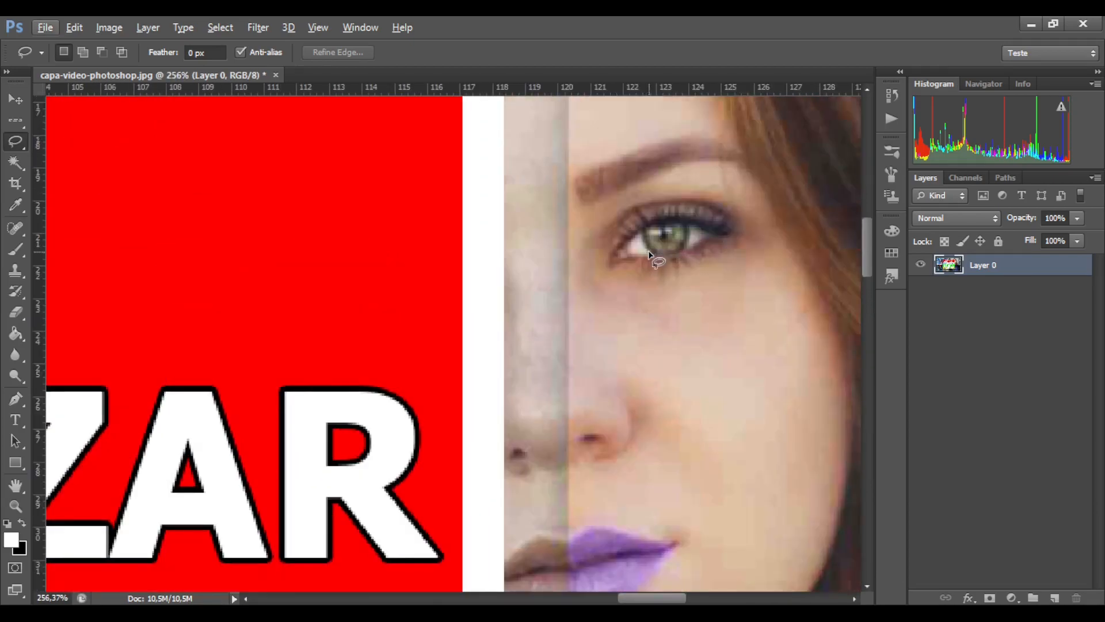
scroll(646, 295, up, 3)
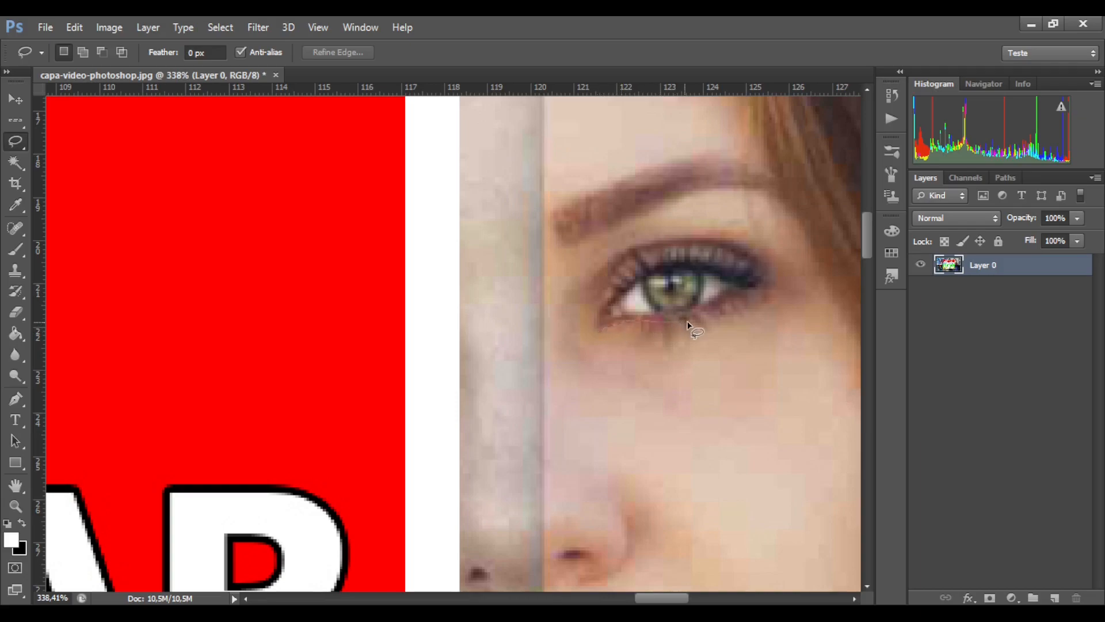
mouse_move(701, 326)
mouse_down()
mouse_move(772, 280)
mouse_move(734, 254)
mouse_move(687, 244)
mouse_move(626, 255)
mouse_move(600, 330)
mouse_up()
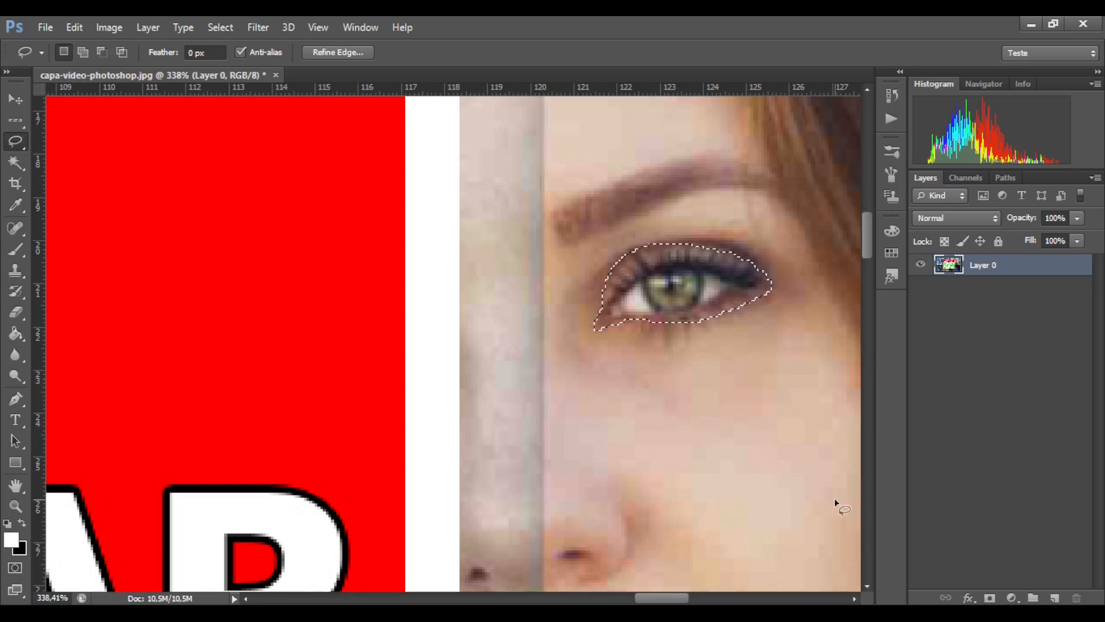
Add a freehand lasso outline around the eyebrow to the existing eye selection.
scroll(668, 363, down, 3)
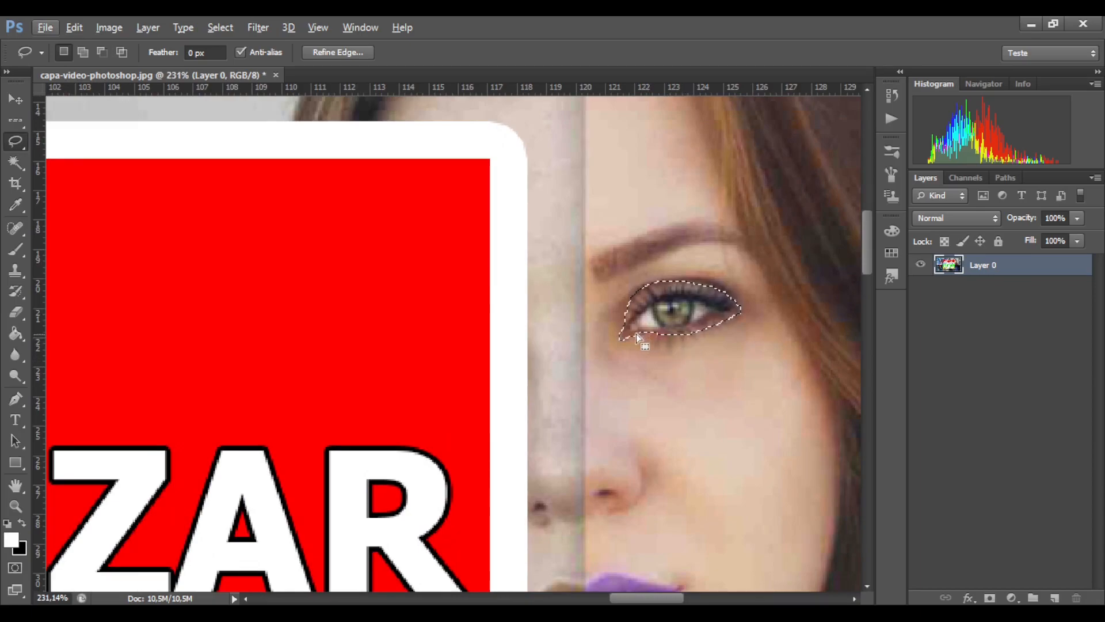
scroll(630, 286, up, 2)
scroll(672, 319, up, 1)
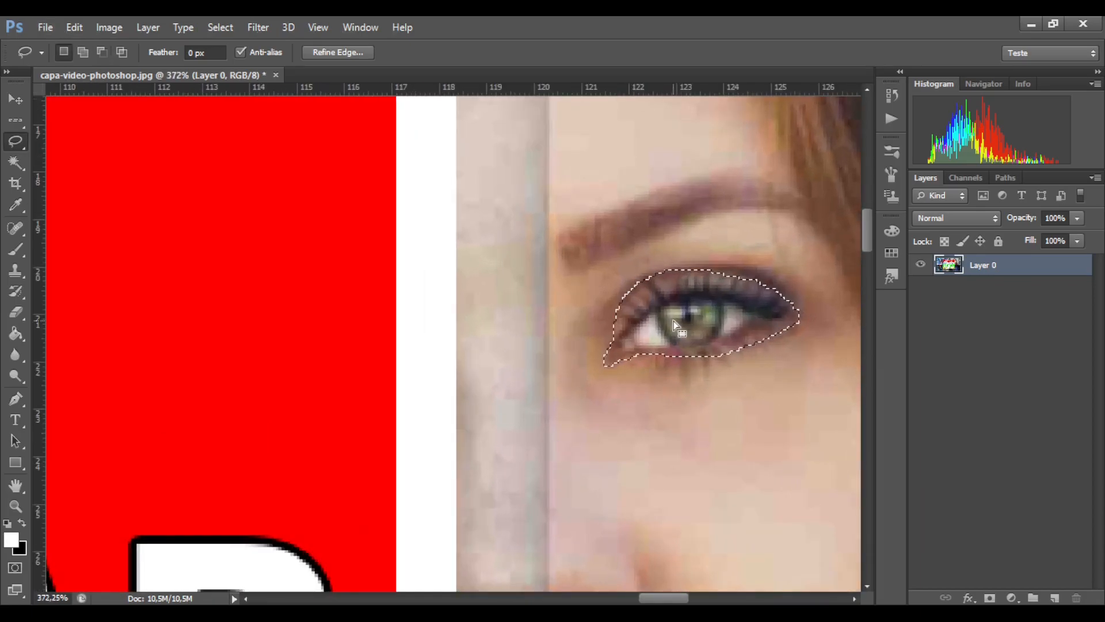
key(shift)
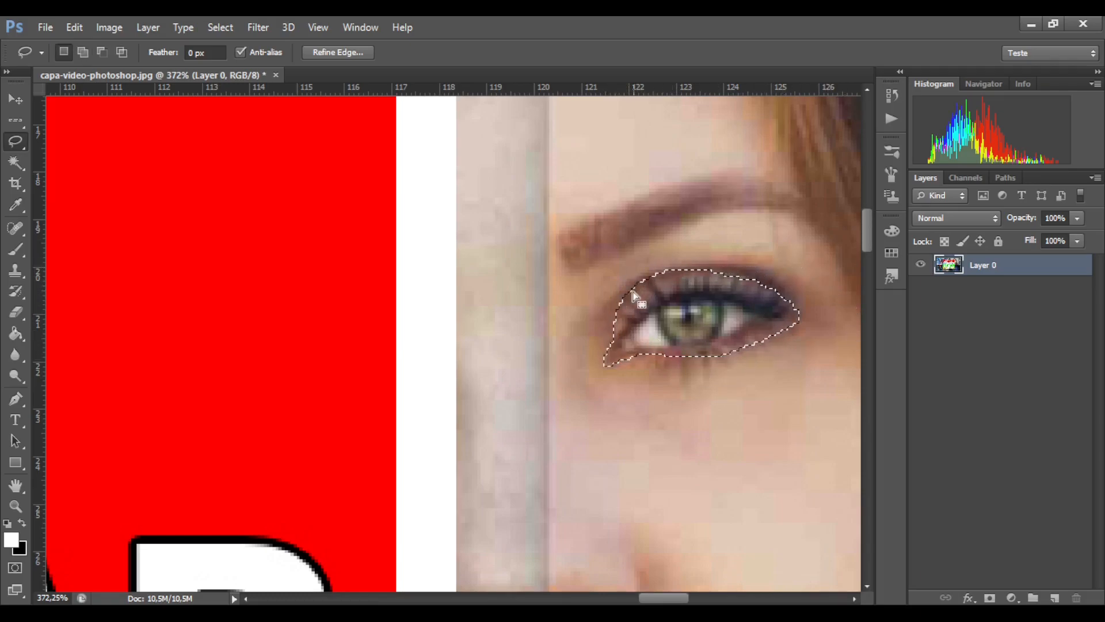
key(shift)
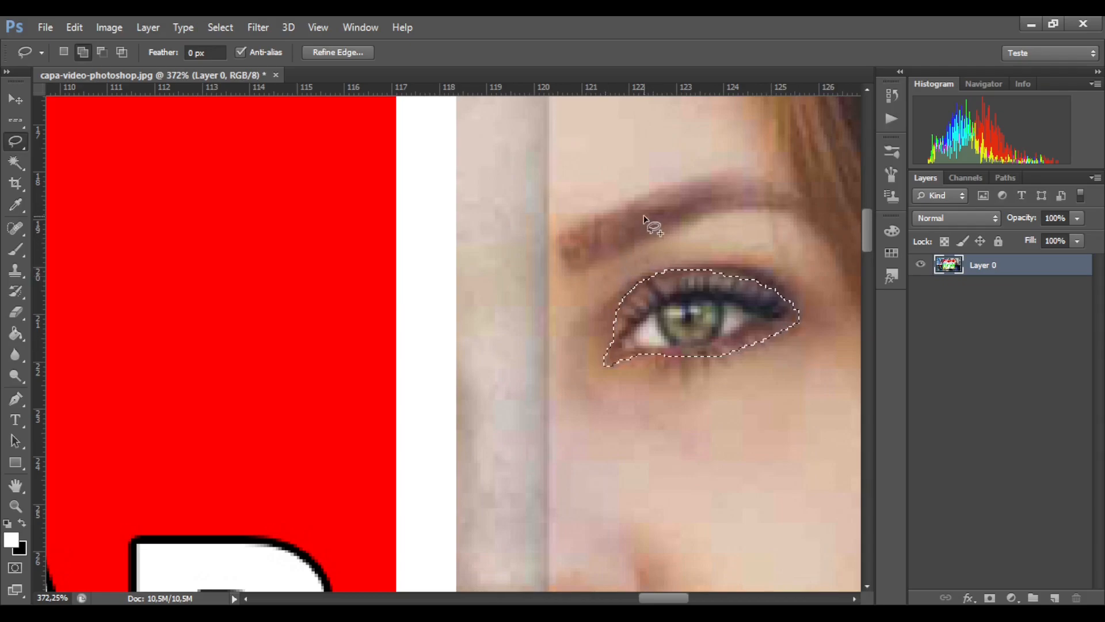
drag(556, 237, 565, 267)
mouse_move(785, 211)
mouse_down()
mouse_move(808, 216)
mouse_move(616, 205)
mouse_up()
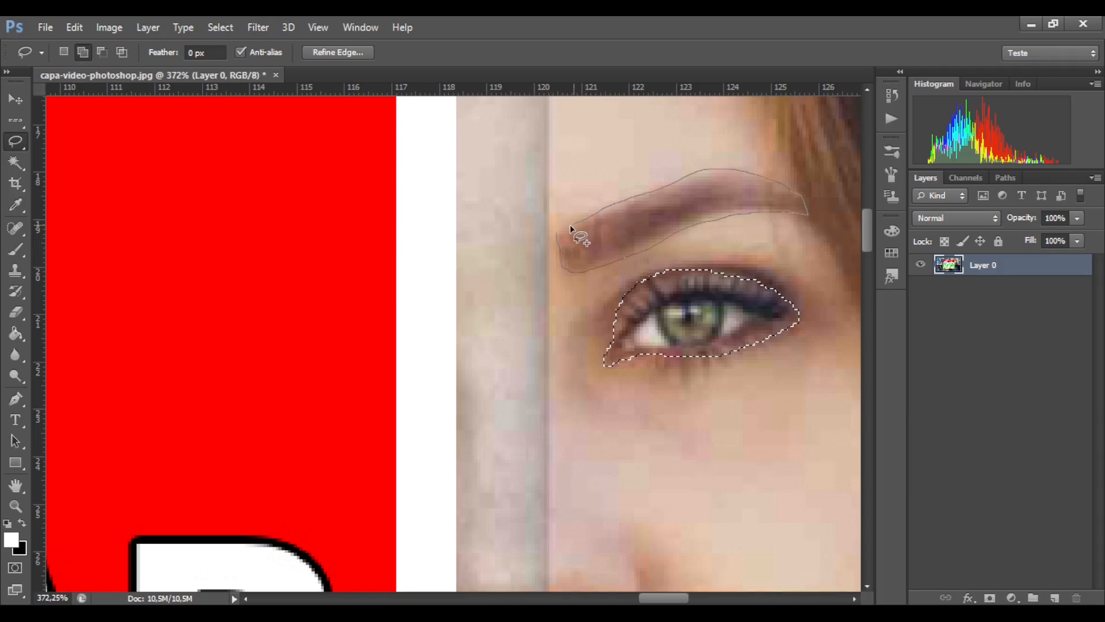
drag(557, 232, 561, 239)
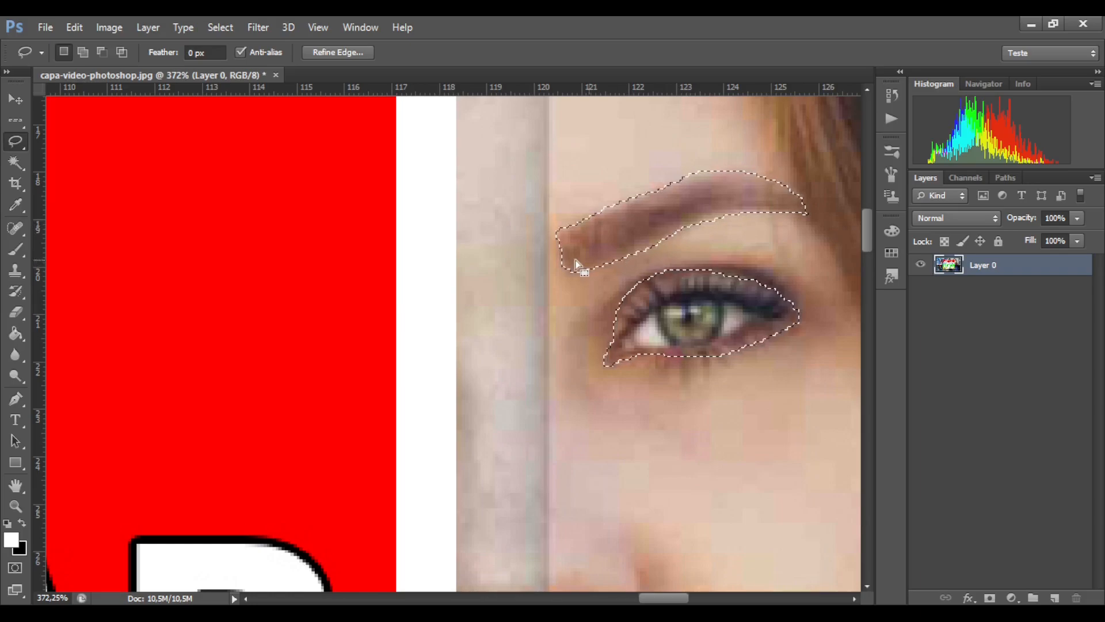
Switch to the Polygonal Lasso tool and clear the eye and eyebrow selection.
right_click(16, 149)
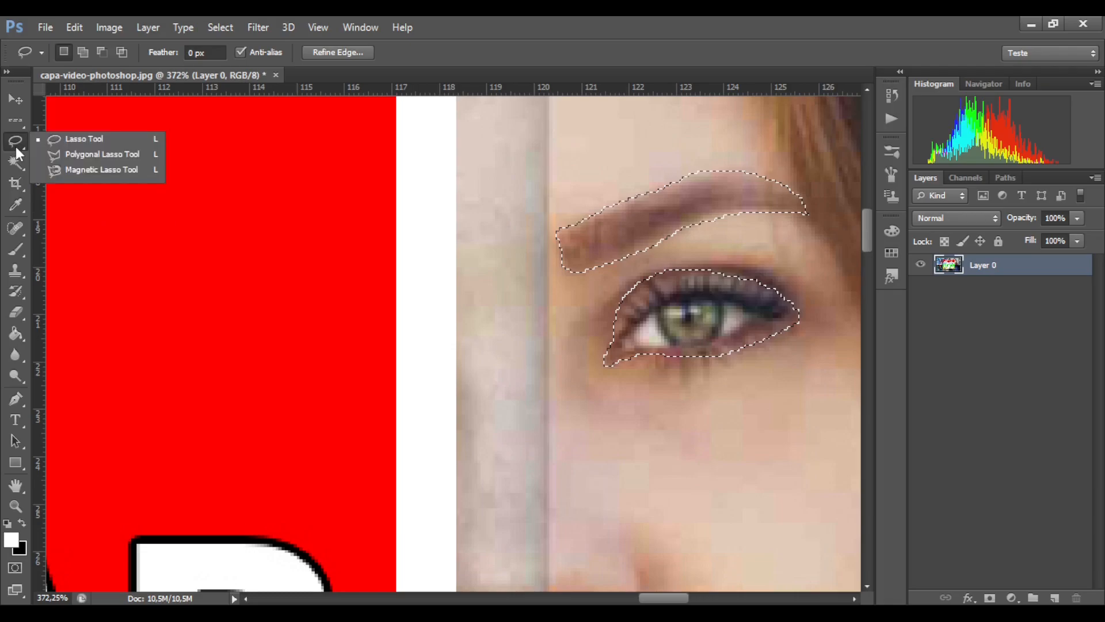
click(88, 157)
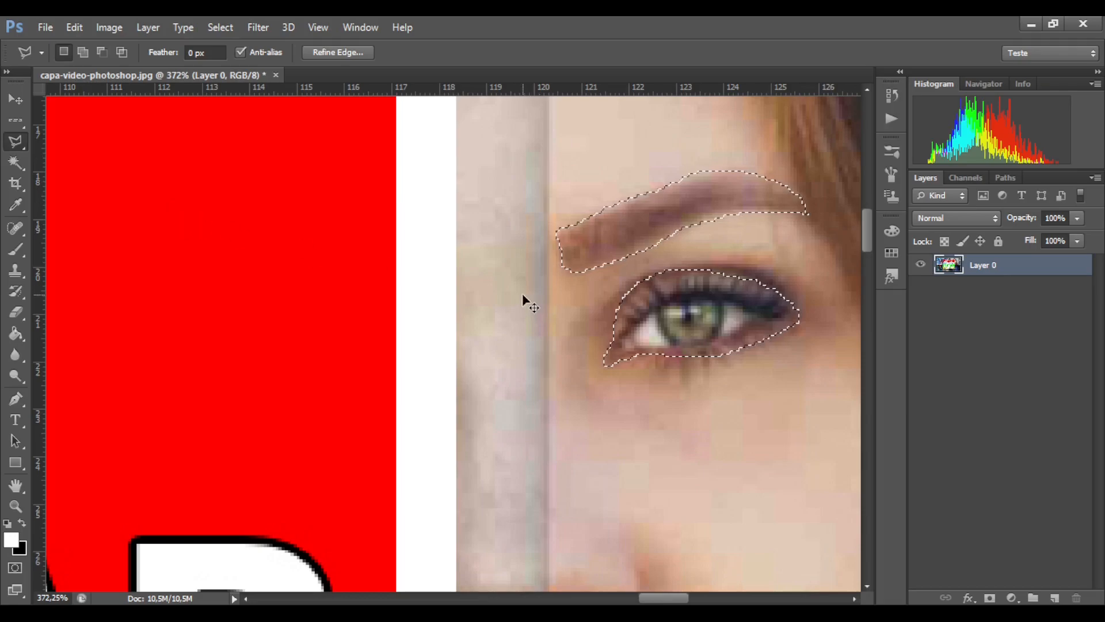
key(ctrl+d)
key(ctrl+0)
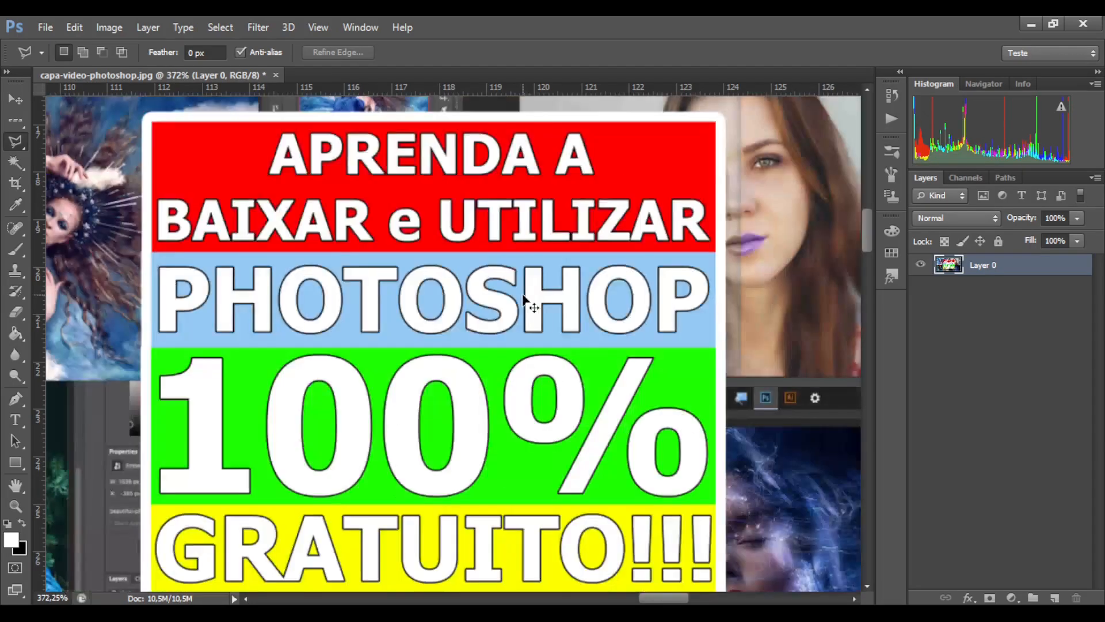
scroll(669, 334, up, 5)
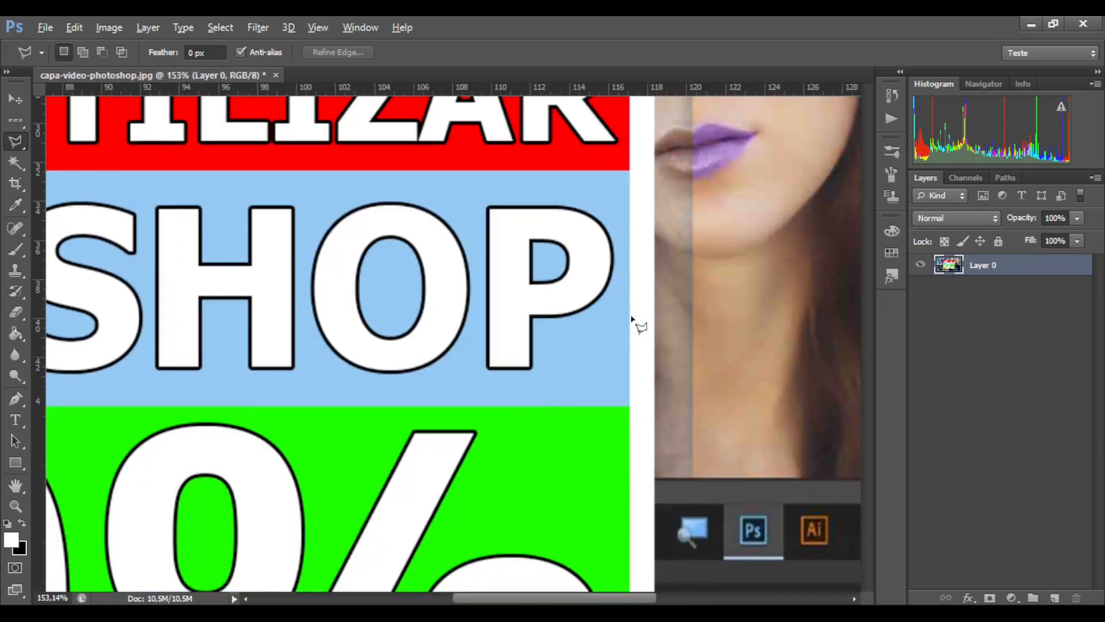
scroll(650, 333, up, 3)
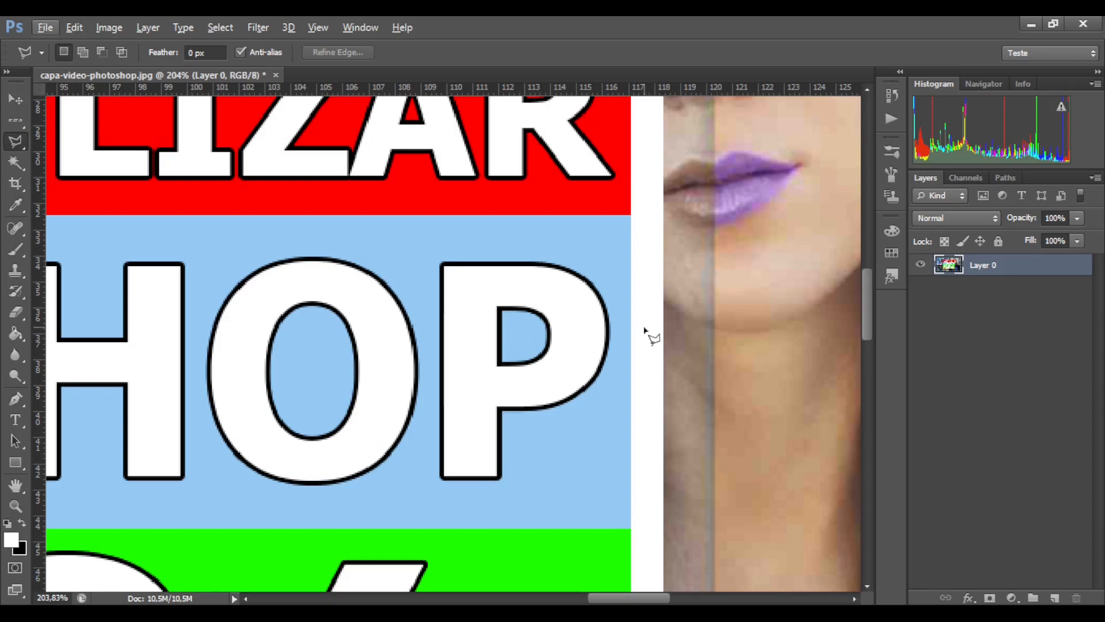
scroll(637, 329, up, 2)
scroll(479, 314, down, 3)
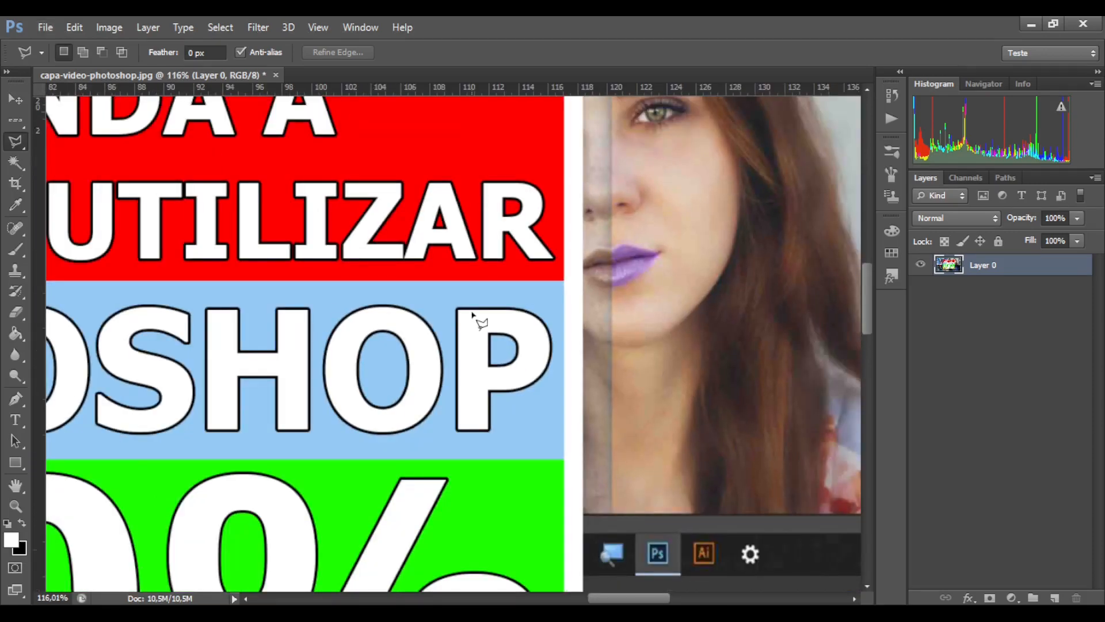
scroll(472, 315, down, 3)
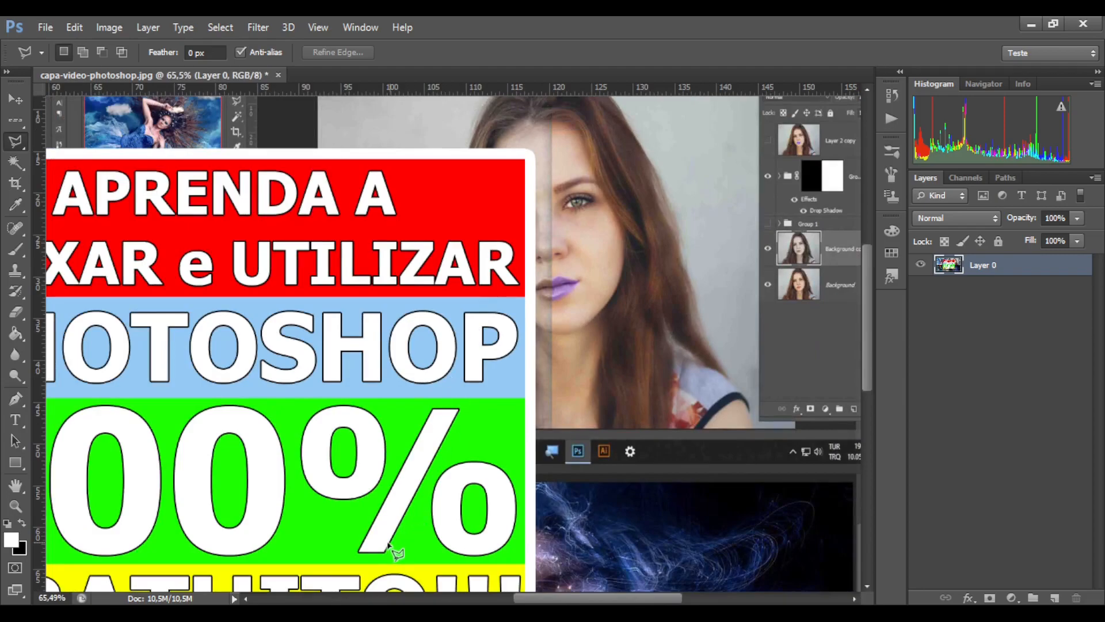
scroll(353, 514, down, 2)
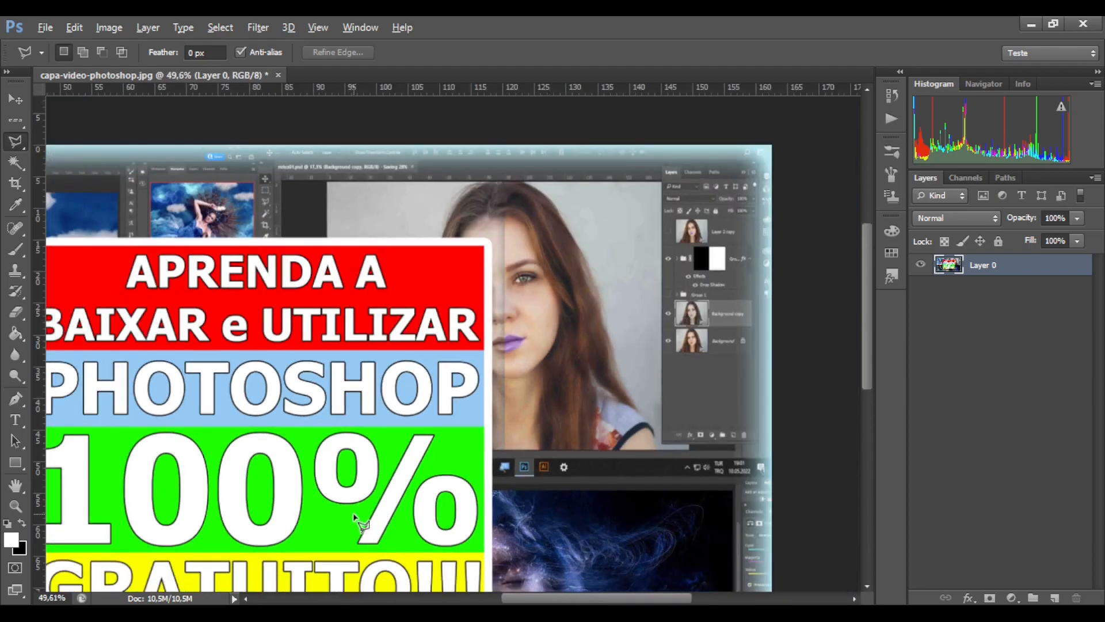
Try a polygonal lasso selection starting along the upper edge of the percent sign's slash, and deselect it.
scroll(355, 517, up, 5)
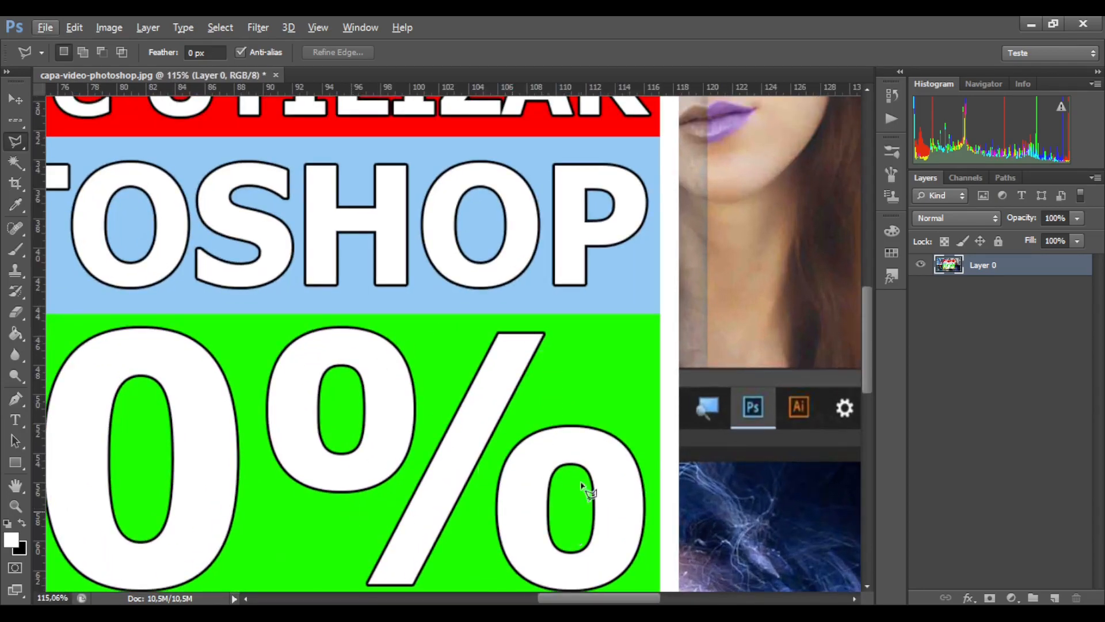
scroll(527, 442, down, 1)
scroll(510, 475, up, 1)
scroll(509, 476, down, 3)
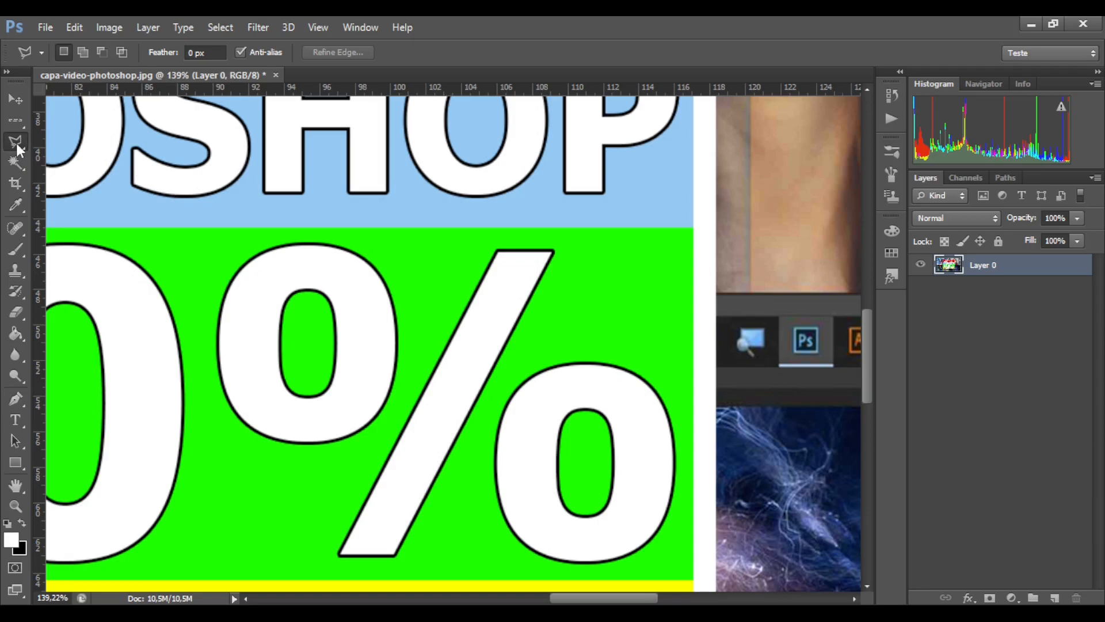
key(alt)
scroll(486, 268, up, 4)
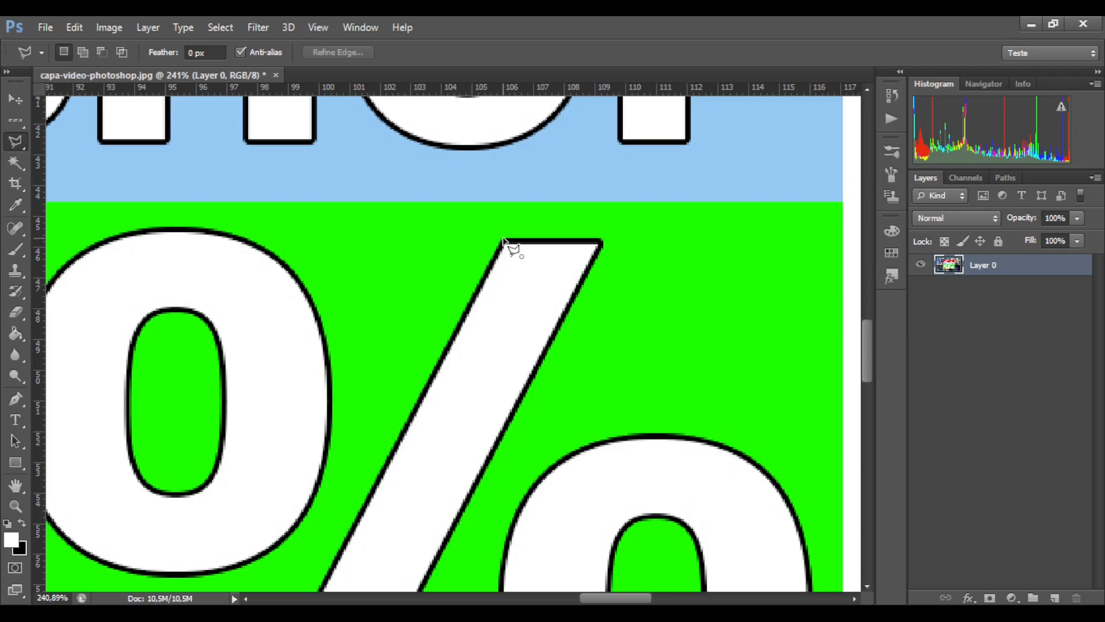
click(504, 241)
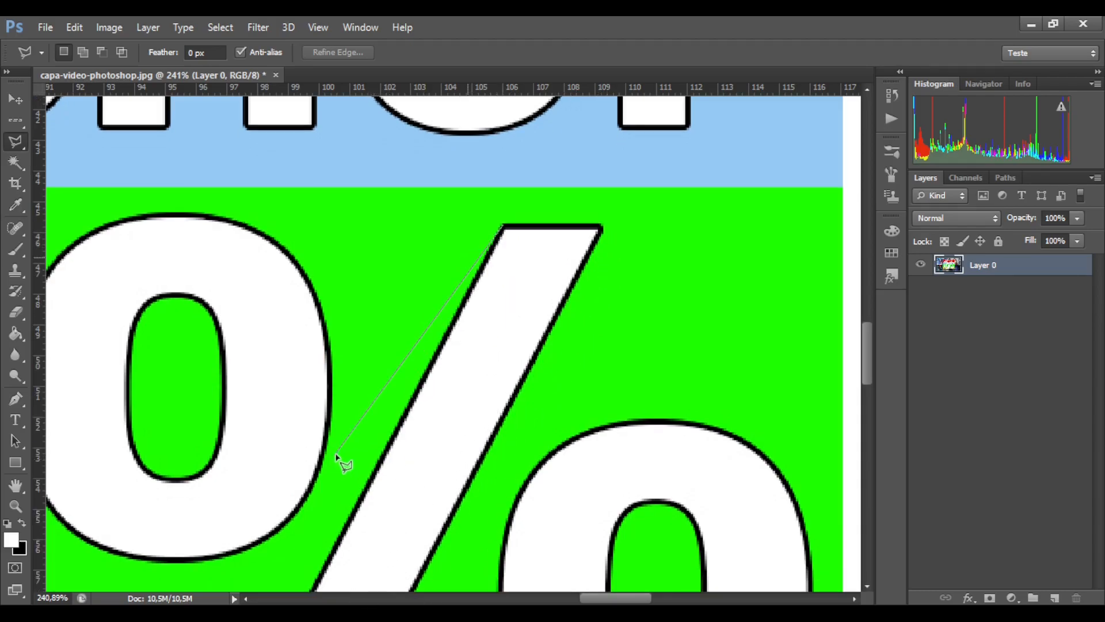
click(604, 226)
click(503, 224)
click(603, 226)
click(622, 230)
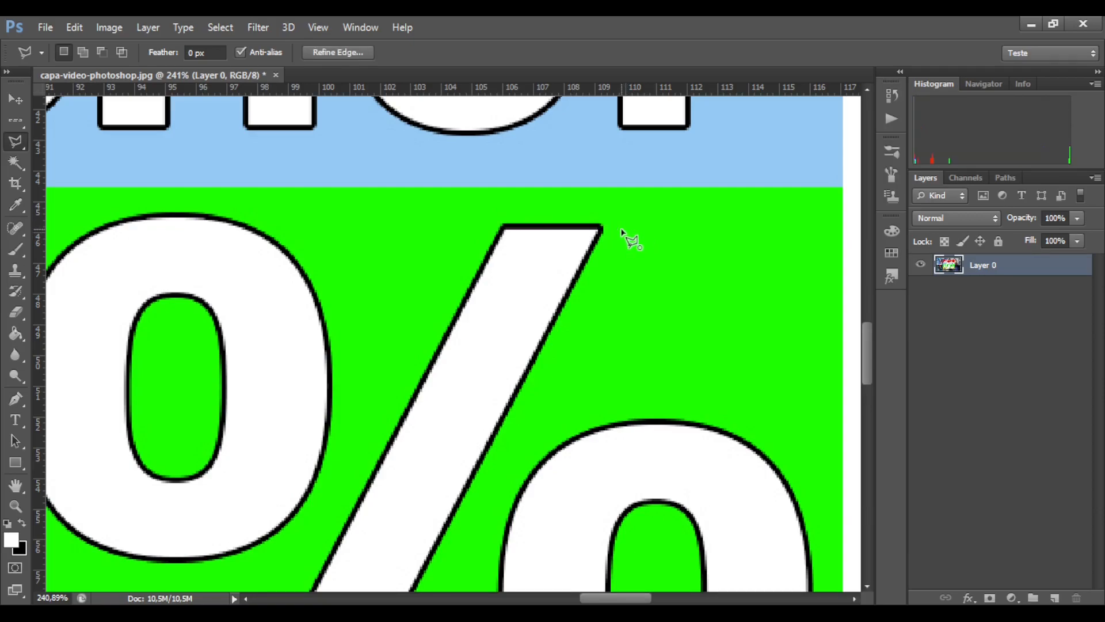
key(ctrl+d)
Start a polygonal lasso outline along the upper edge of the percent sign's slash, declining to enable Sticky Keys.
scroll(518, 222, up, 3)
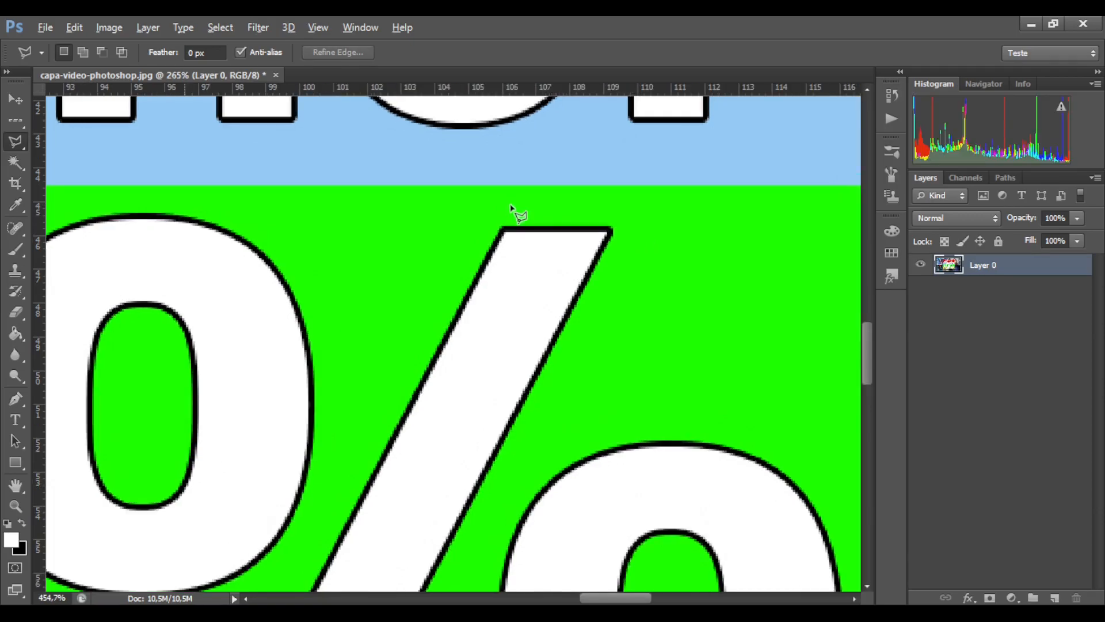
scroll(530, 222, up, 1)
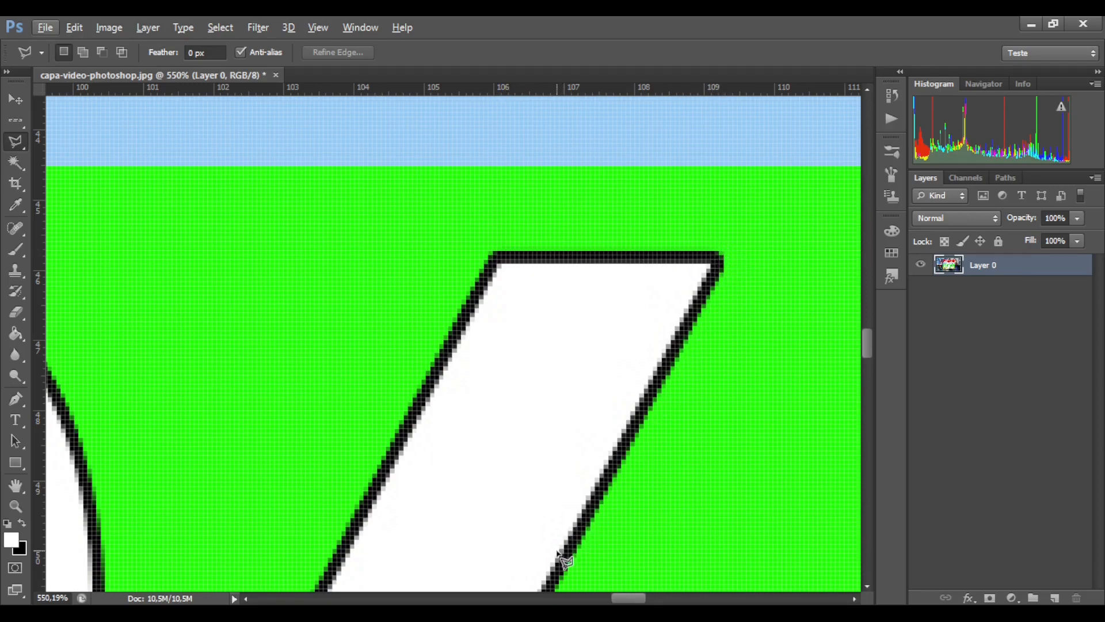
click(491, 249)
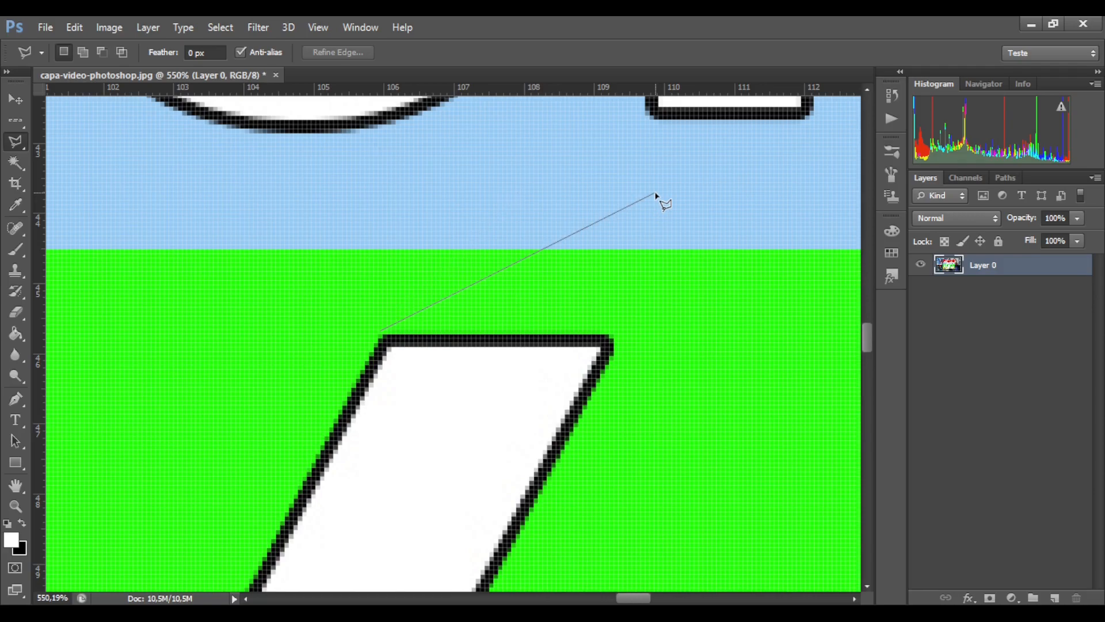
key(shift)
key(shift)
key(shift)
key(shift)
key(shift)
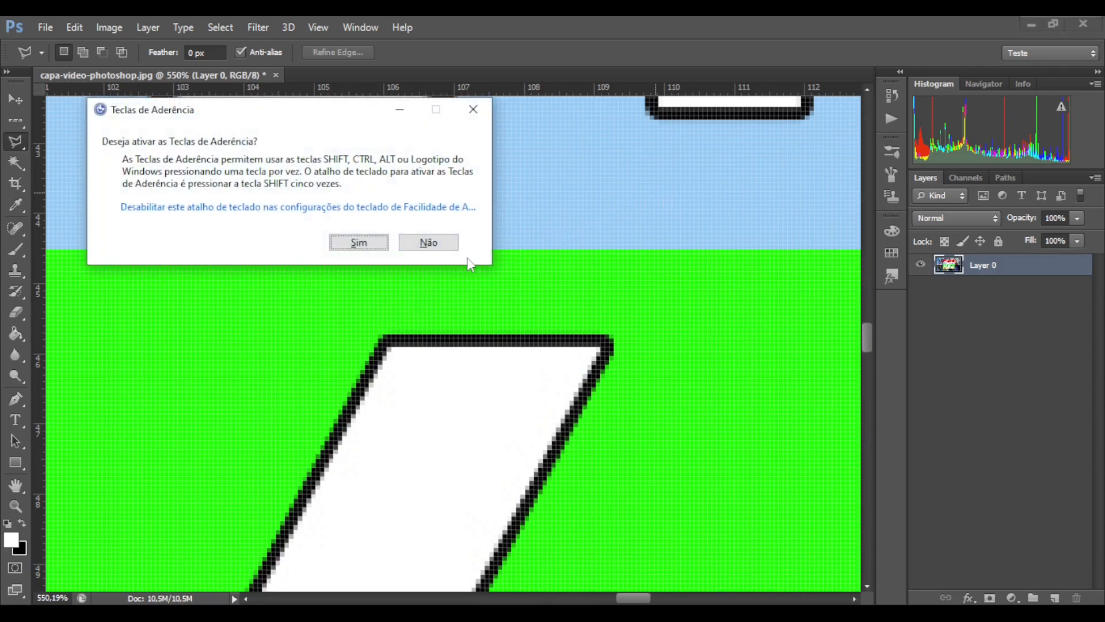
click(429, 242)
click(382, 327)
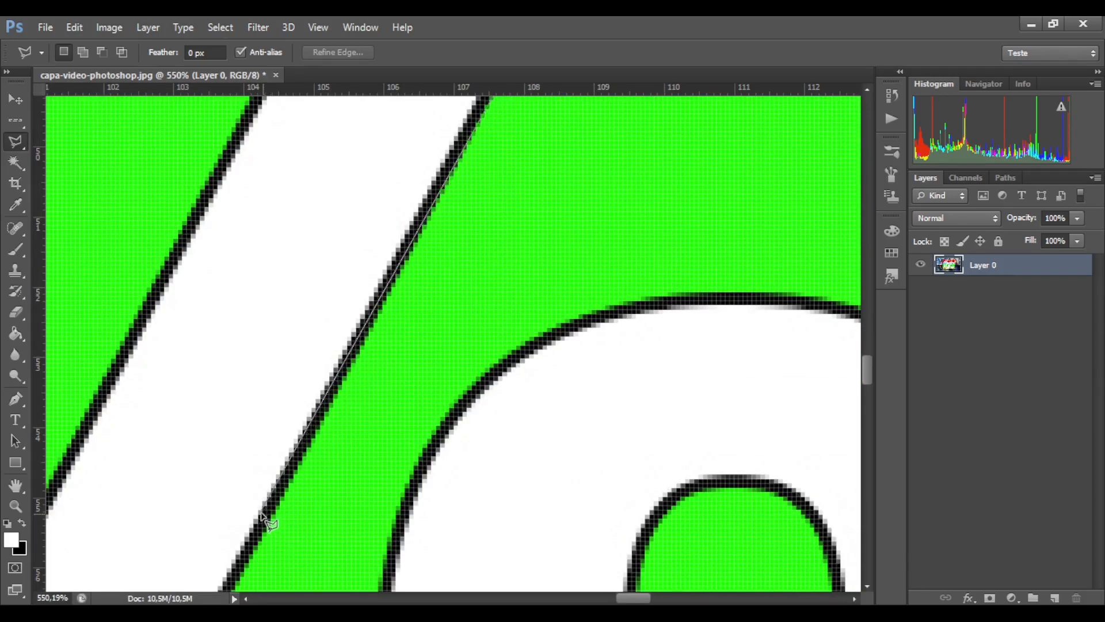
Carry the polygonal outline around the slash's lower corners and close it at its starting corner.
scroll(274, 535, down, 5)
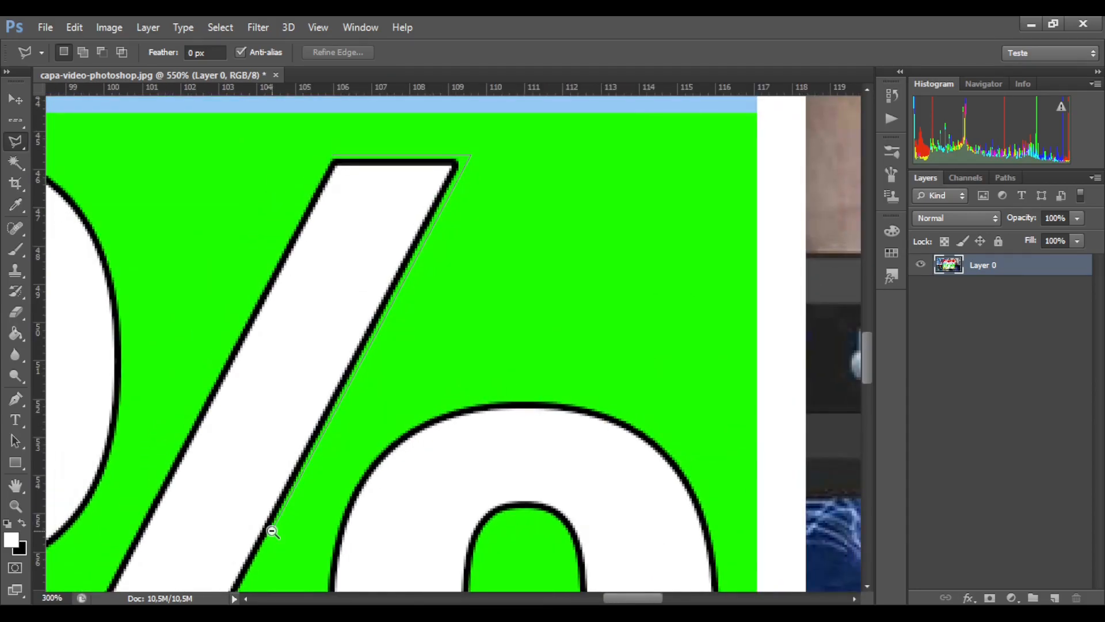
scroll(273, 532, down, 4)
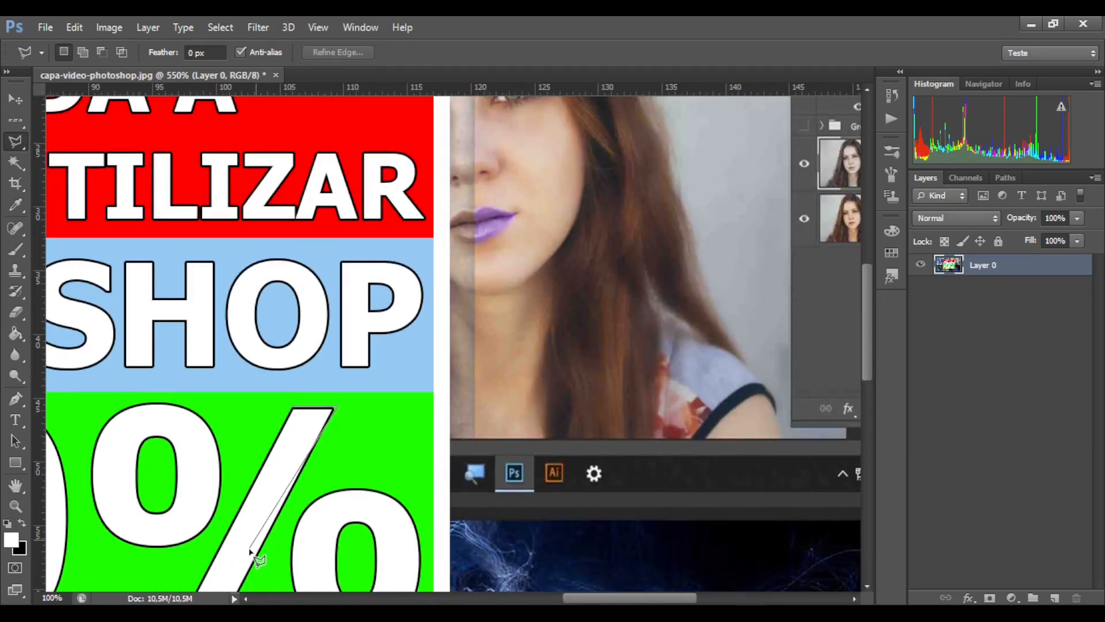
scroll(256, 544, down, 3)
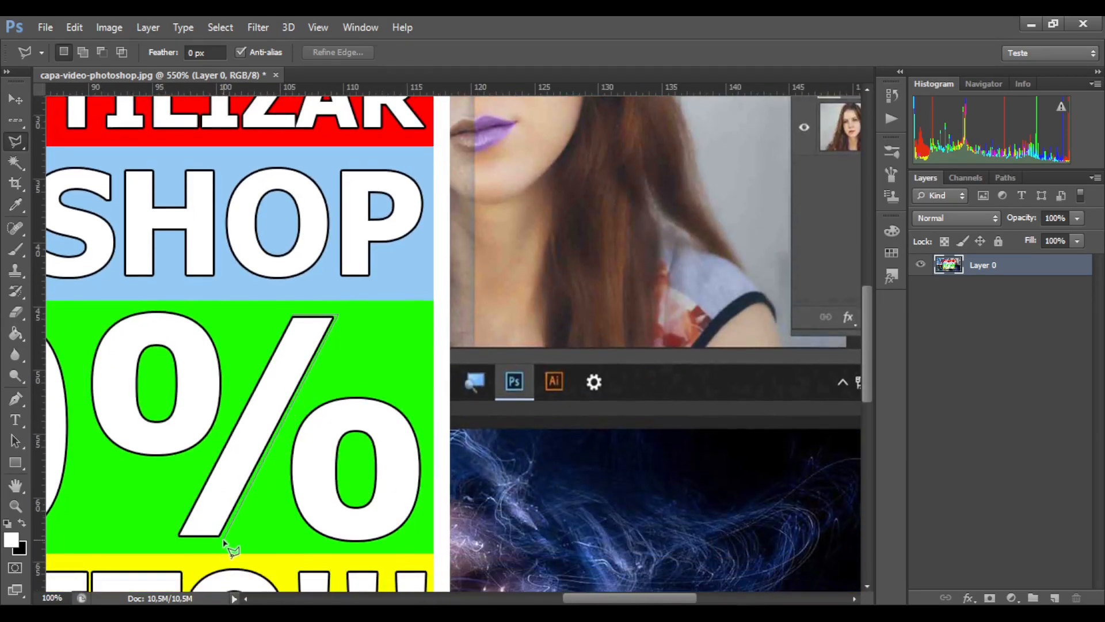
click(220, 538)
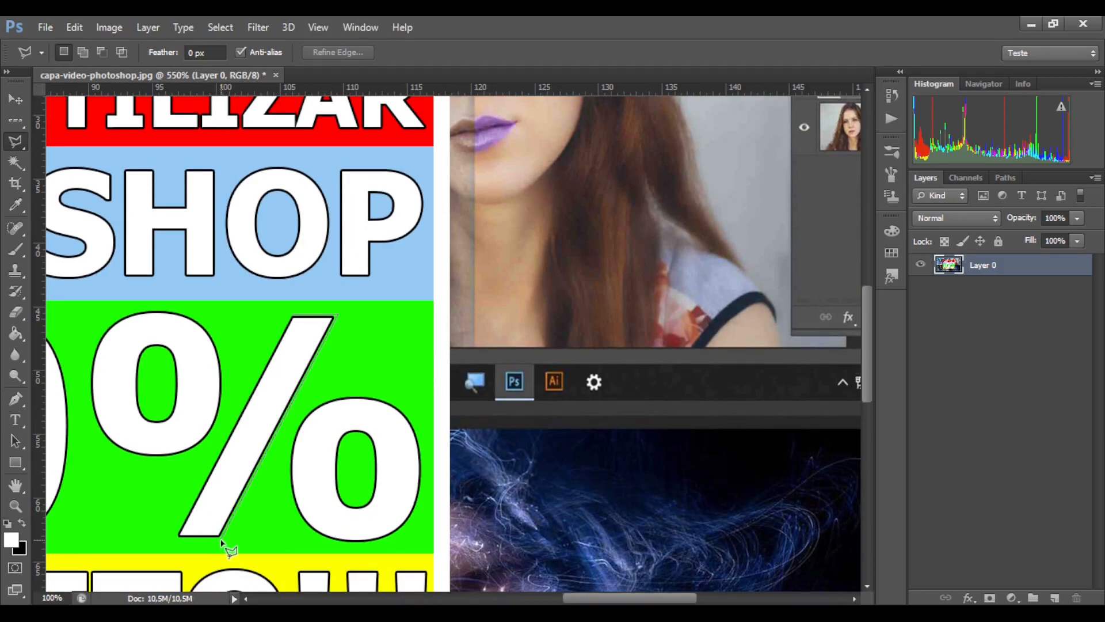
click(175, 538)
click(299, 329)
click(292, 316)
scroll(216, 405, up, 1)
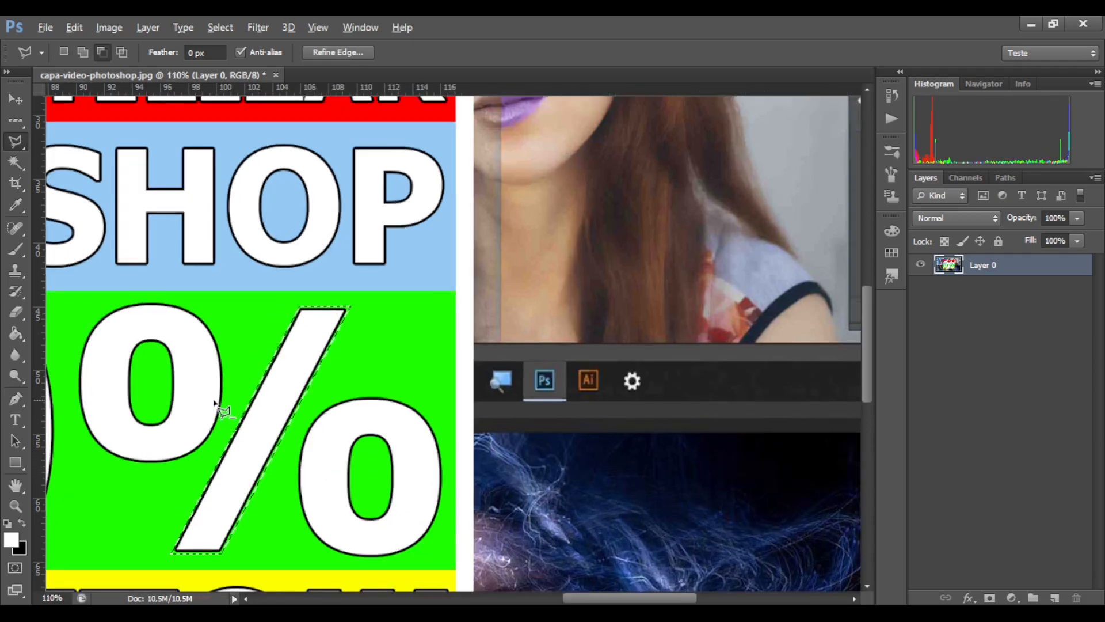
scroll(217, 404, up, 5)
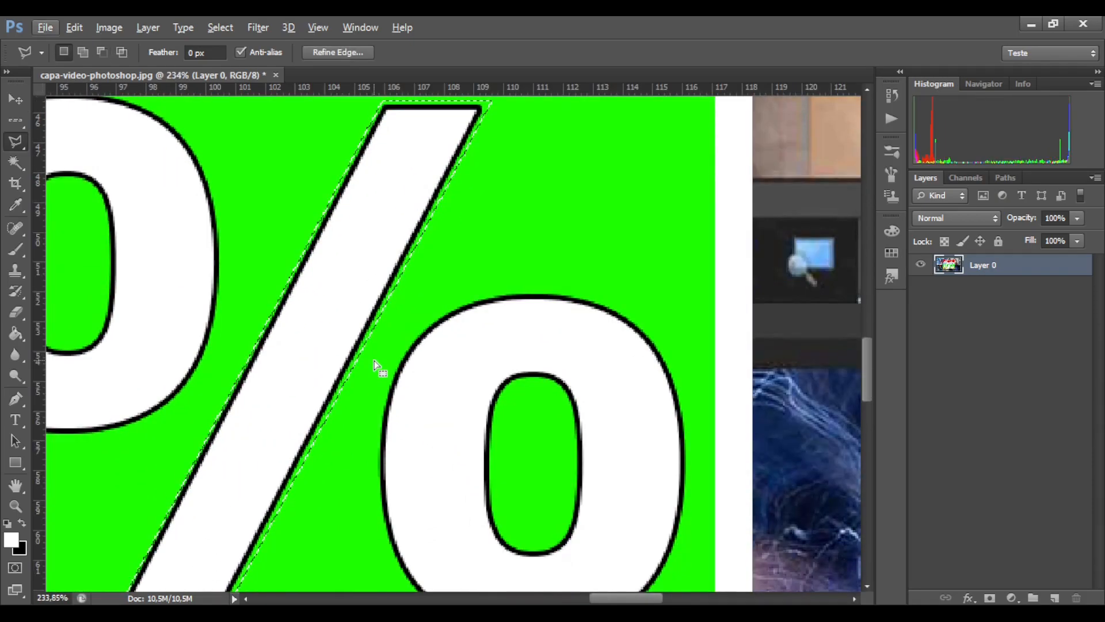
scroll(380, 364, down, 3)
scroll(380, 363, up, 3)
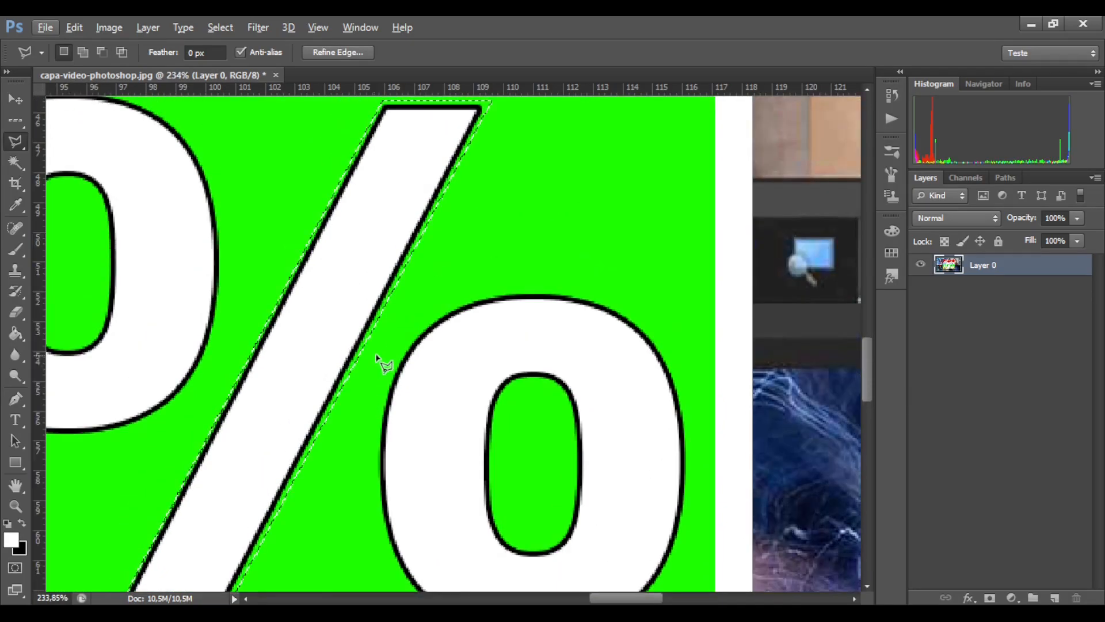
scroll(379, 360, up, 4)
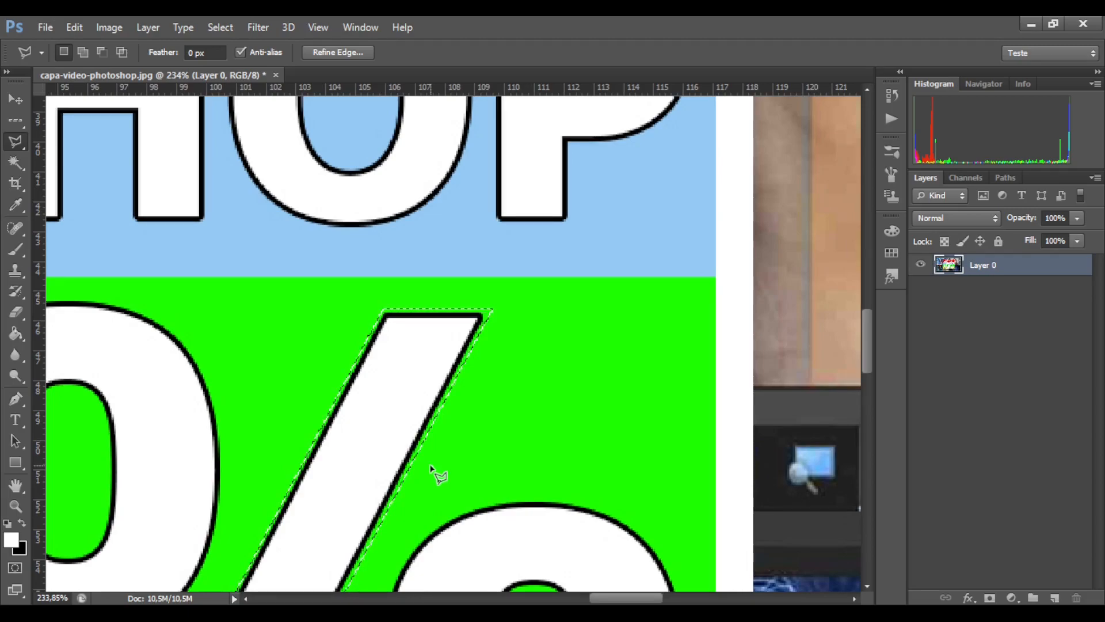
Switch to the Magnetic Lasso tool and deselect the percent sign's slash.
right_click(25, 148)
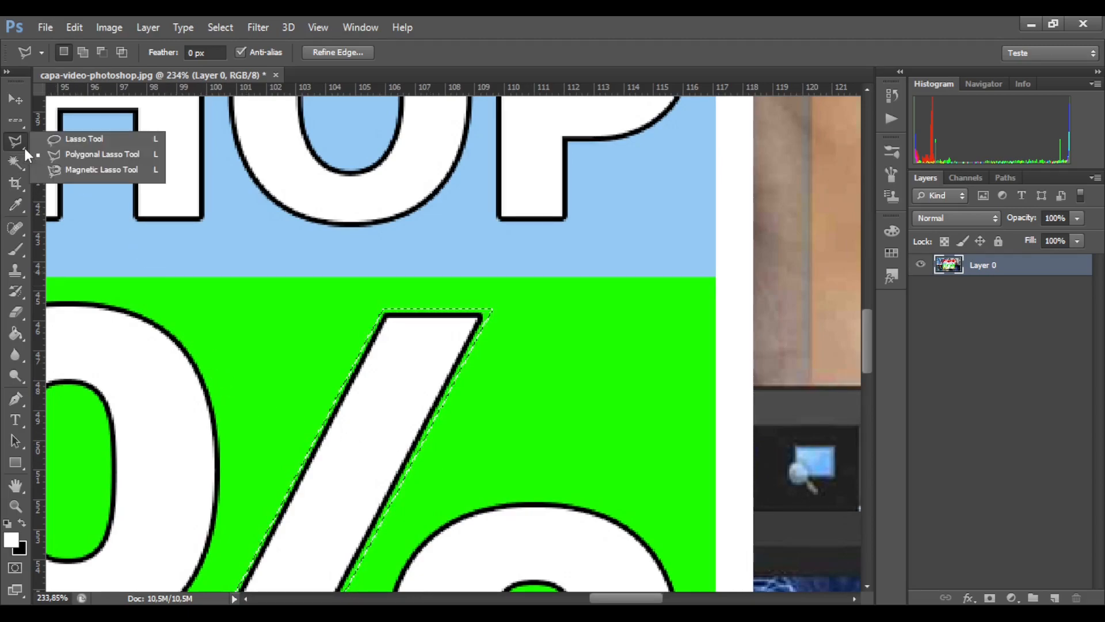
click(95, 171)
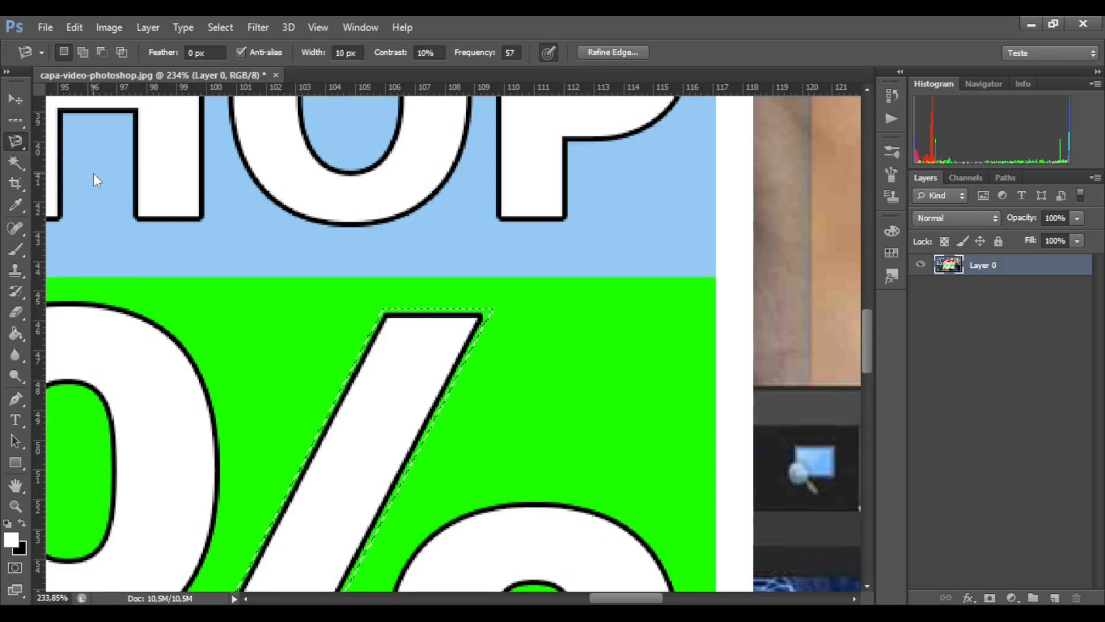
key(ctrl+d)
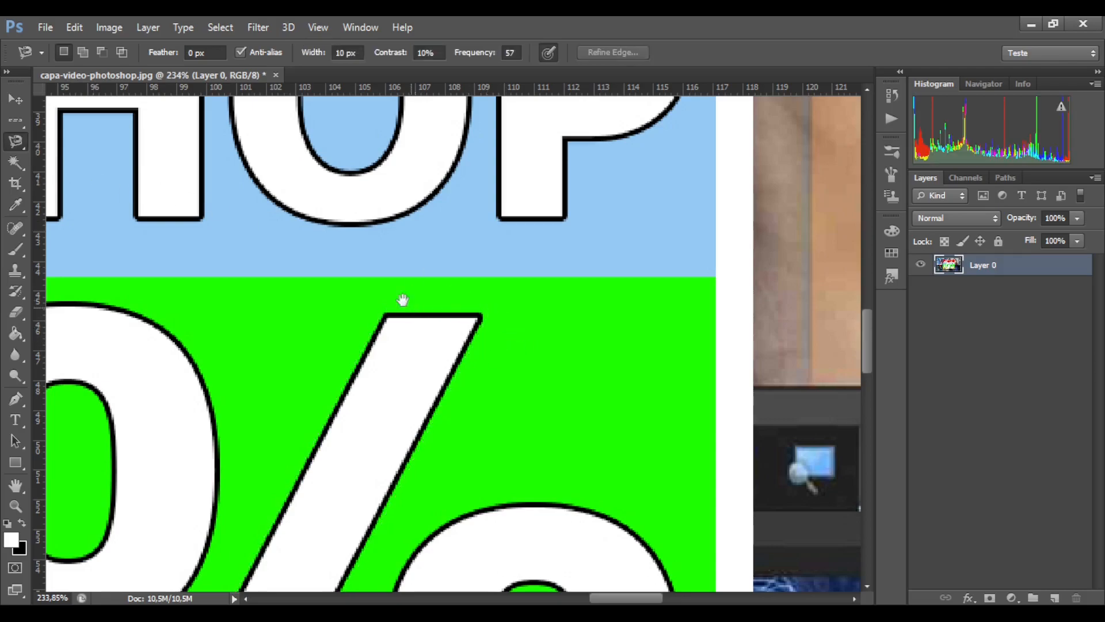
drag(366, 263, 370, 449)
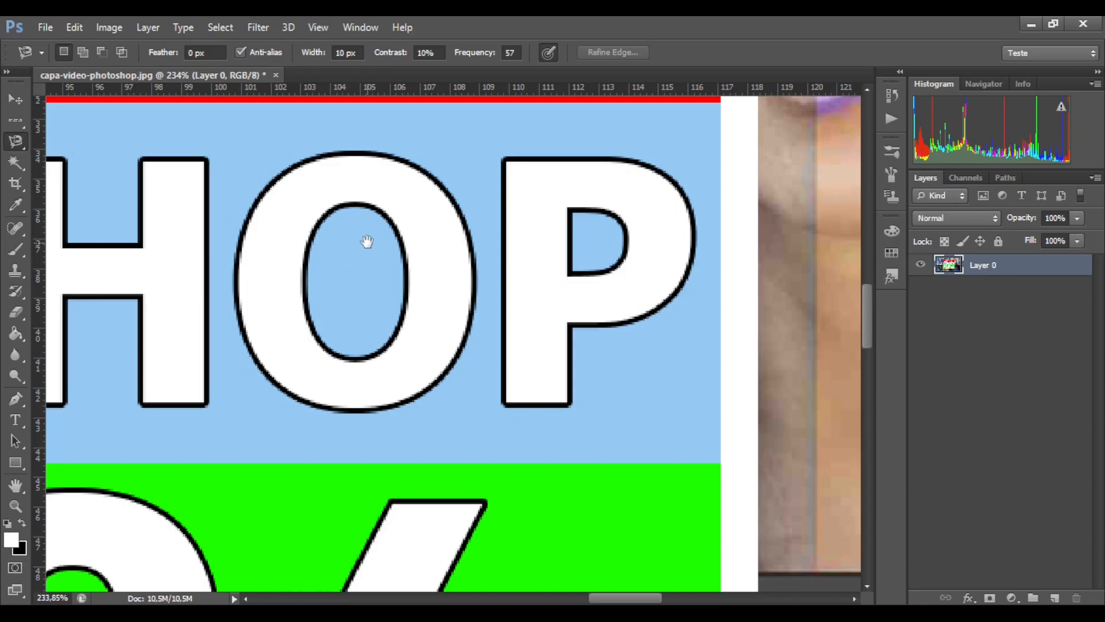
scroll(346, 241, up, 1)
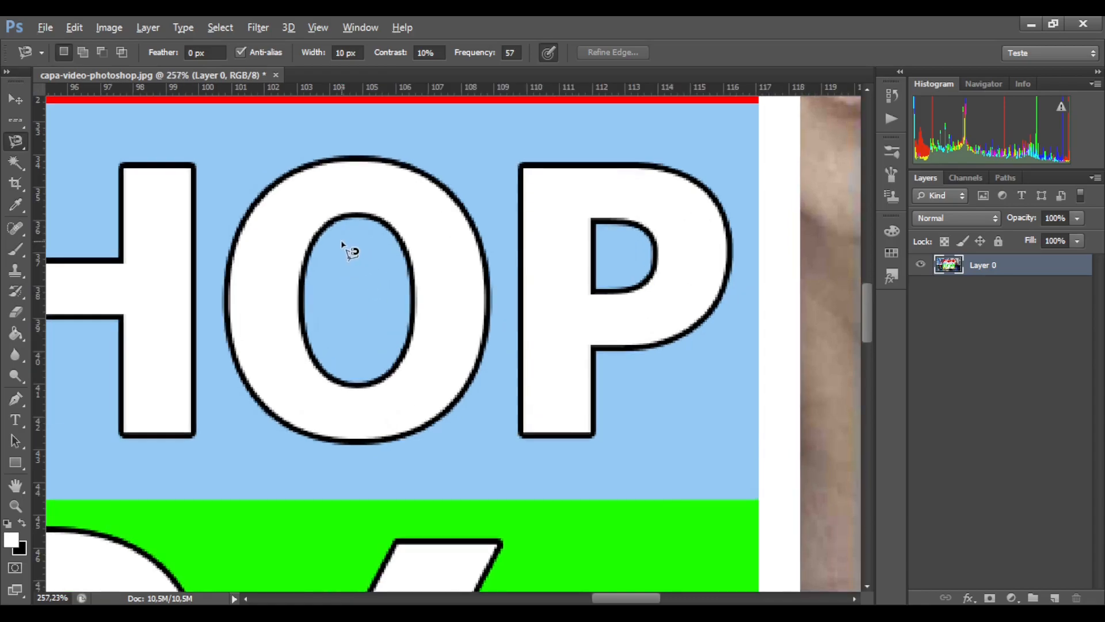
Return to the Polygonal Lasso tool and draw a closed selection along the lower inner curve of the O in PHOTOSHOP.
right_click(15, 144)
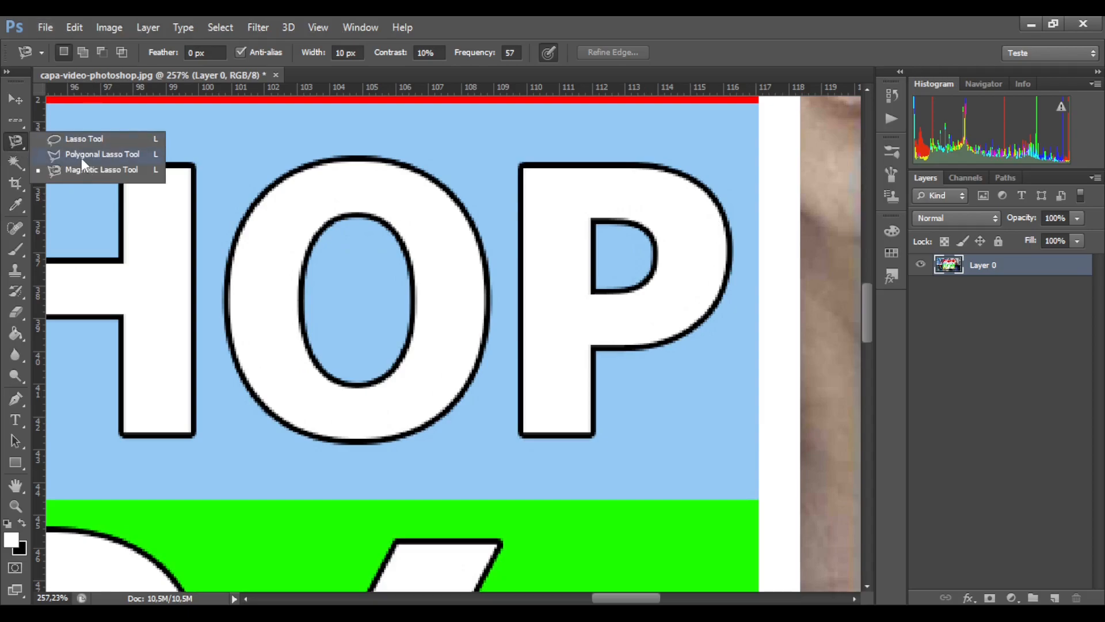
click(81, 156)
scroll(291, 297, up, 1)
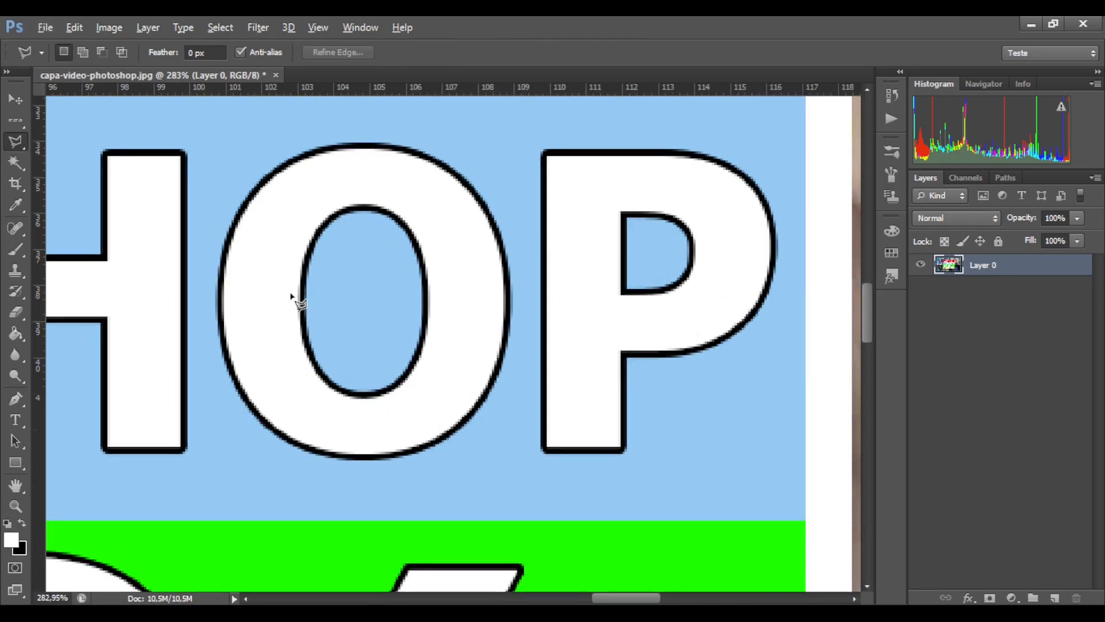
scroll(291, 296, up, 3)
click(313, 308)
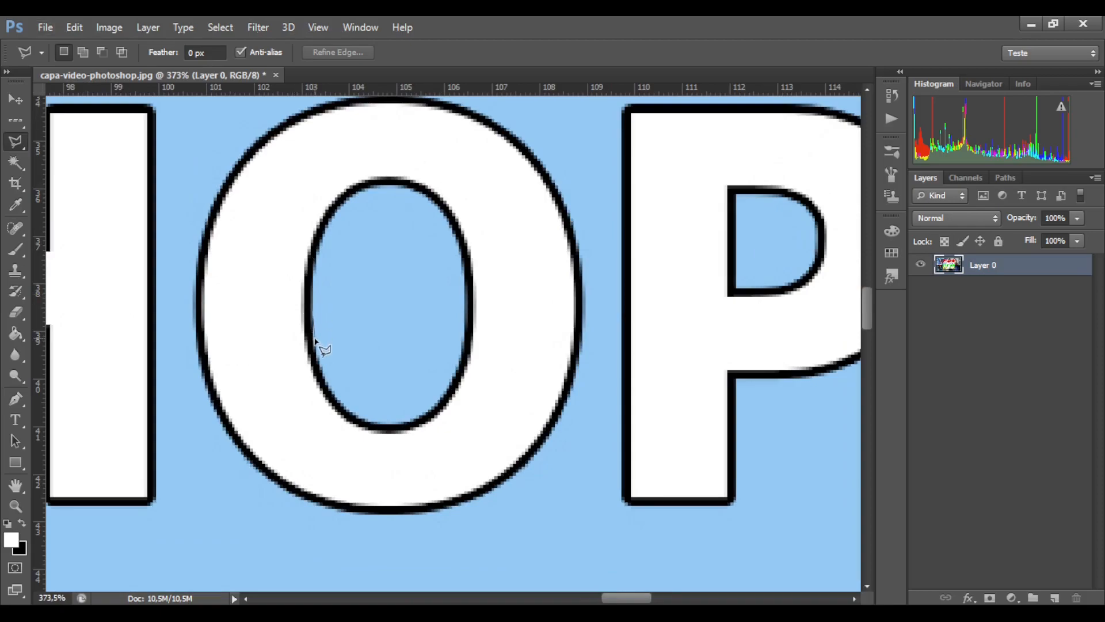
click(320, 370)
click(366, 418)
click(398, 415)
double_click(393, 397)
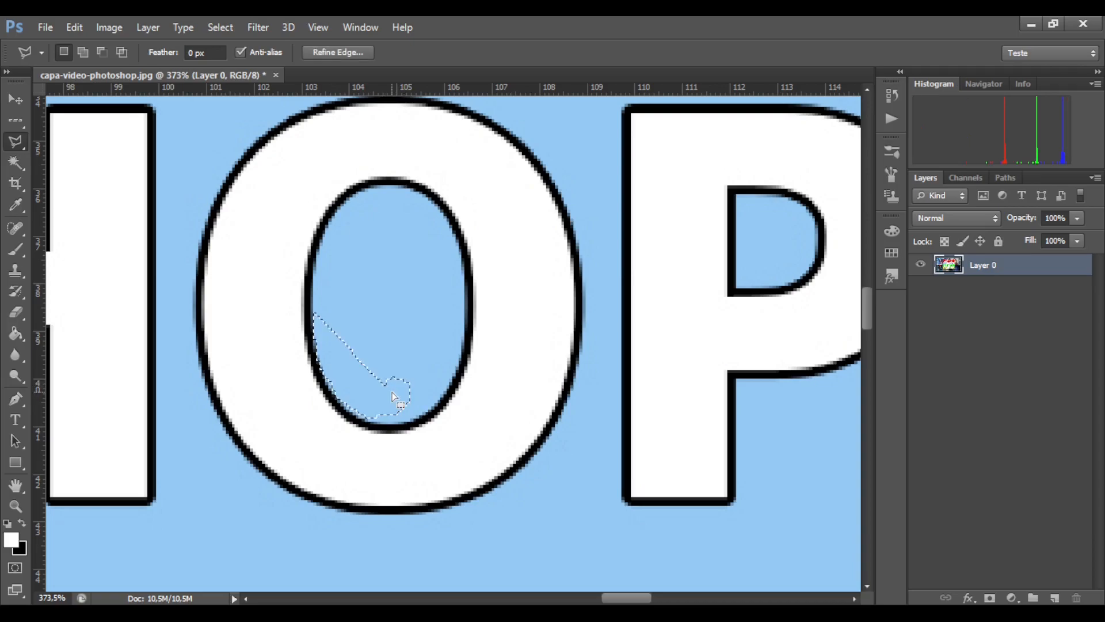
Draw a small triangular polygonal lasso selection in the middle of the O's inner opening and deselect it.
click(393, 347)
click(380, 279)
double_click(409, 328)
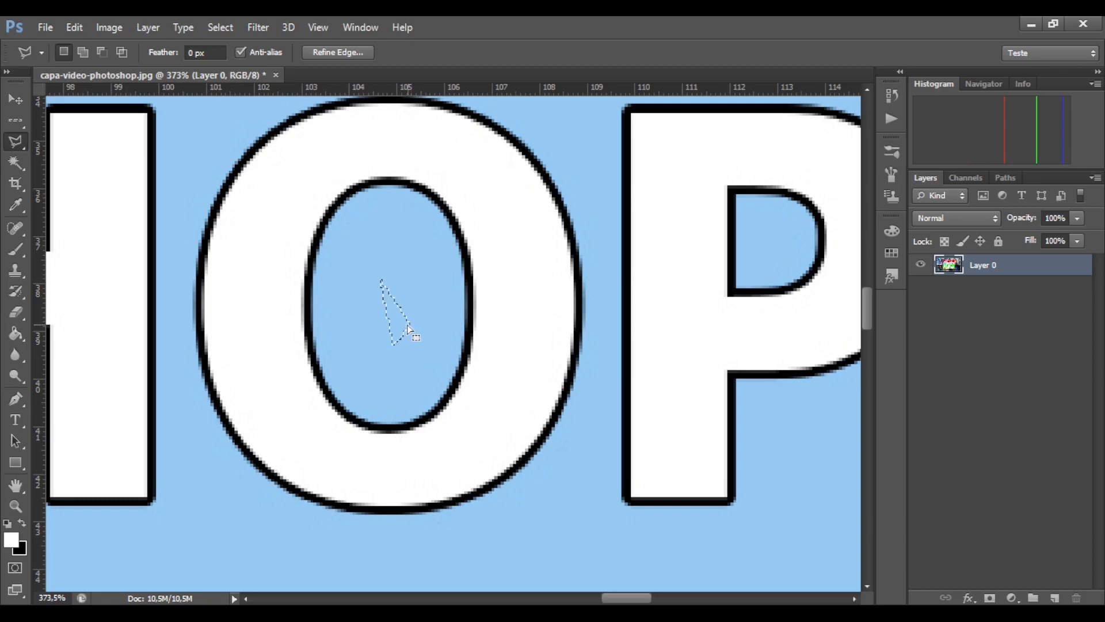
key(ctrl+d)
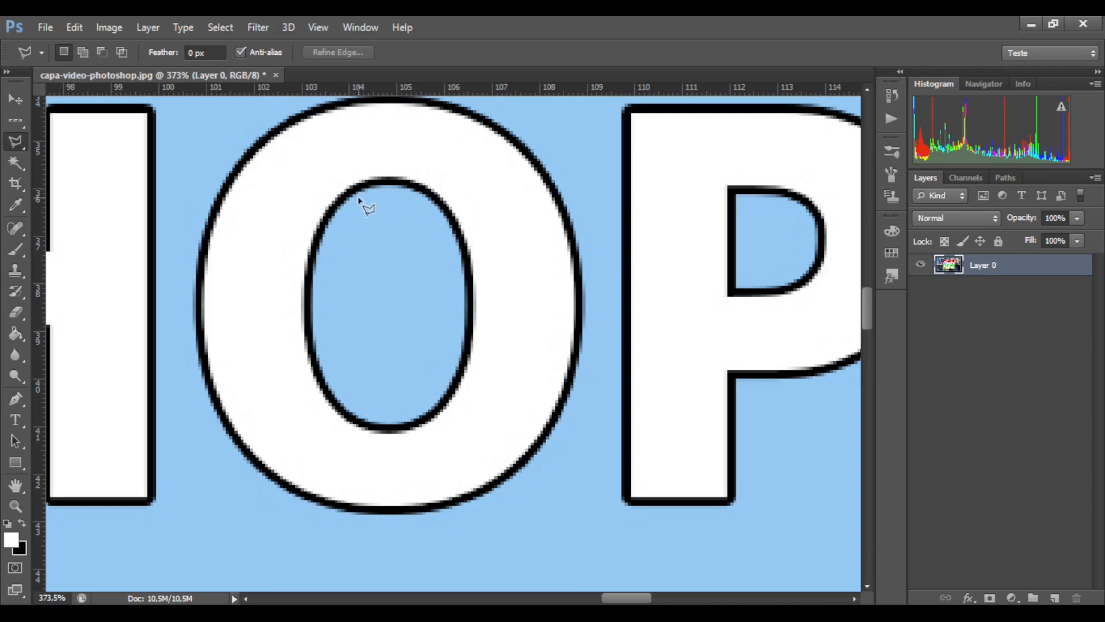
Switch to the Lasso tool, draw a freehand selection along the O's lower inner curve and inspect its edge up close.
click(17, 148)
click(58, 140)
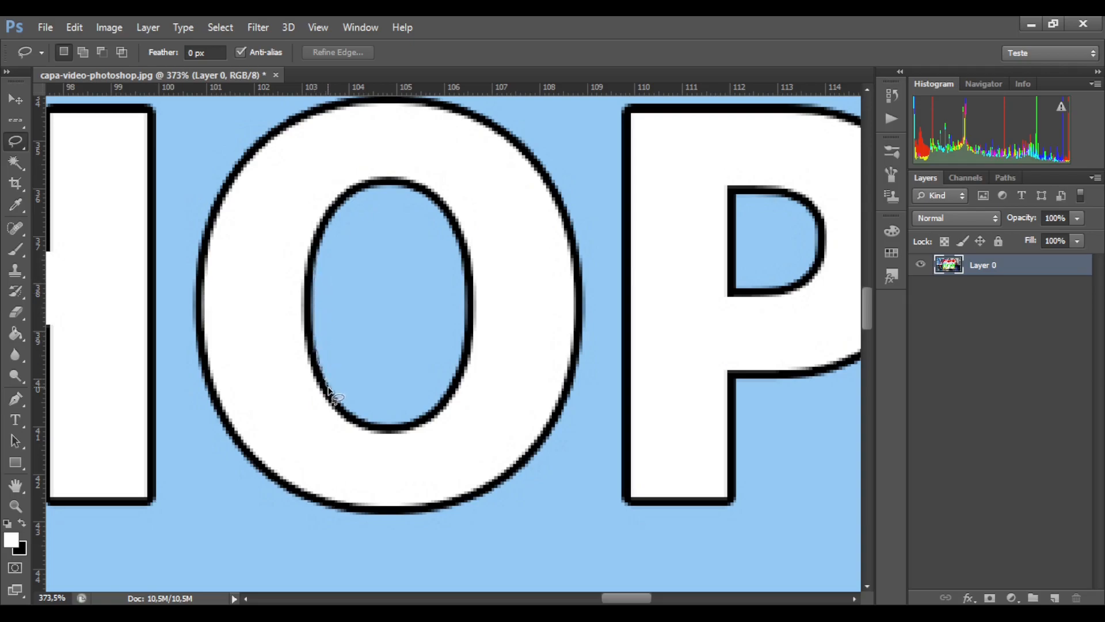
mouse_move(346, 409)
mouse_down()
mouse_move(386, 428)
mouse_move(436, 424)
mouse_move(438, 407)
mouse_up()
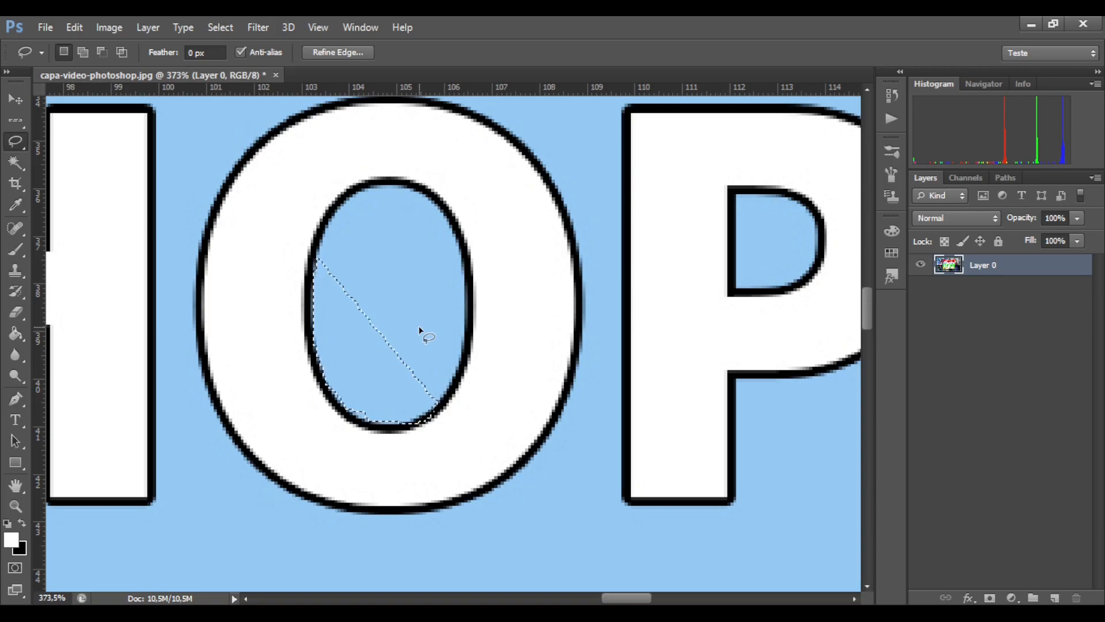
scroll(454, 437, up, 1)
scroll(453, 436, up, 12)
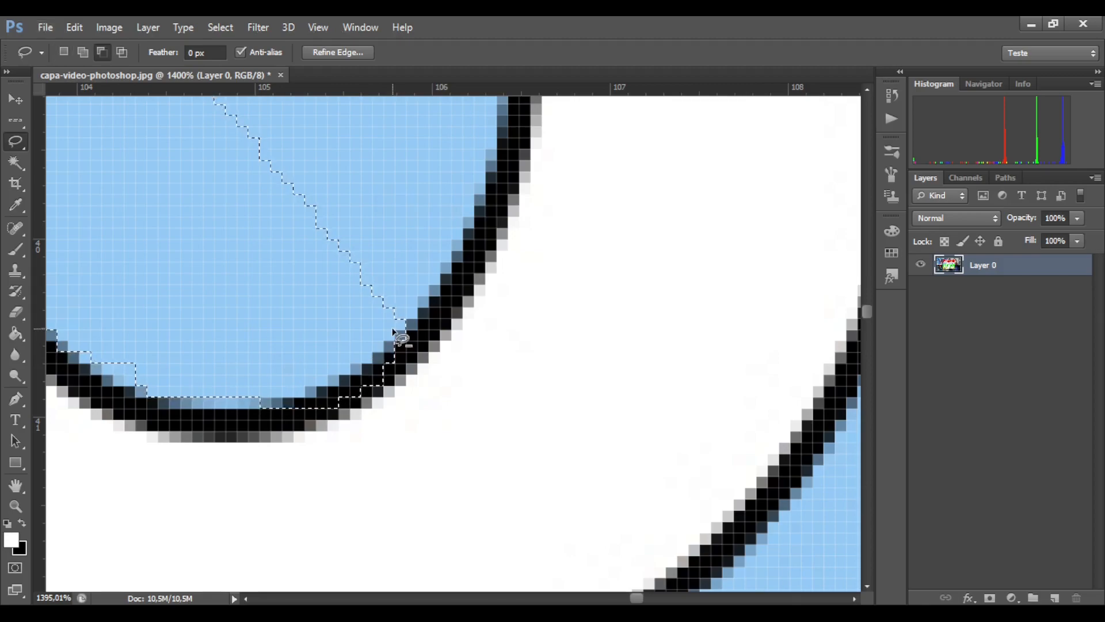
scroll(395, 334, down, 5)
scroll(395, 334, down, 2)
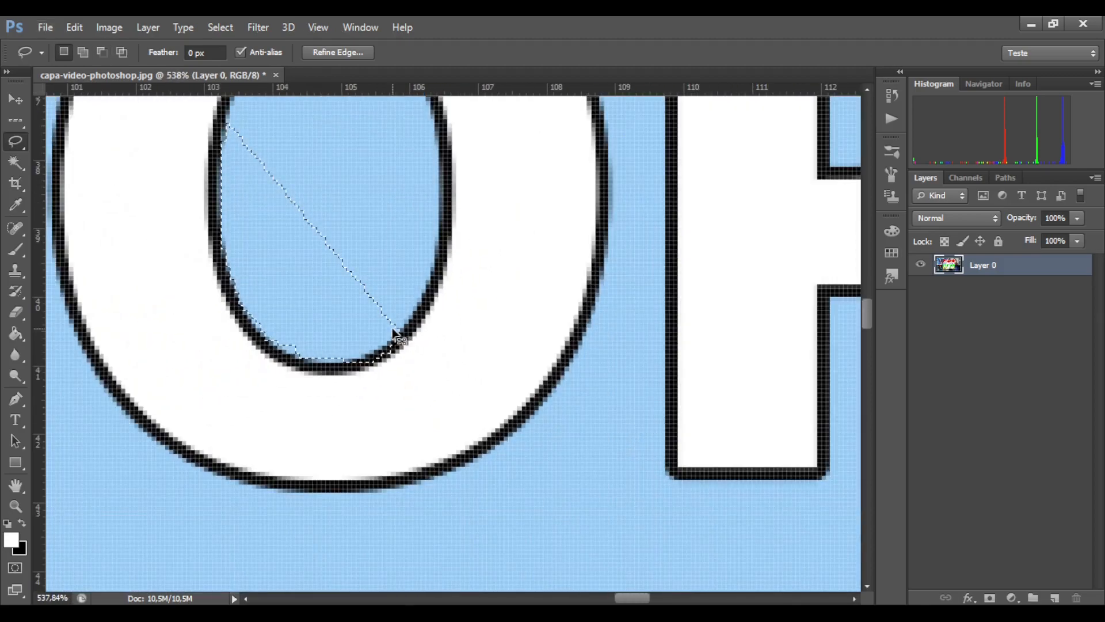
Clear the freehand selection and trace a closed Magnetic Lasso selection along the O's left and lower inner edge.
click(395, 333)
drag(22, 143, 69, 167)
scroll(302, 271, up, 5)
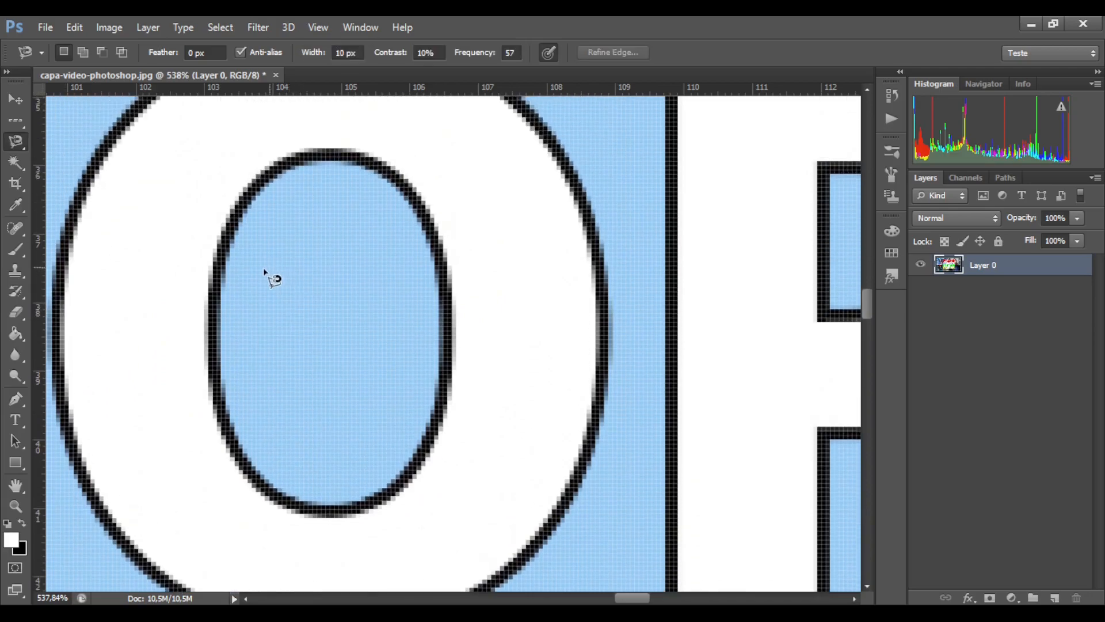
scroll(246, 302, down, 3)
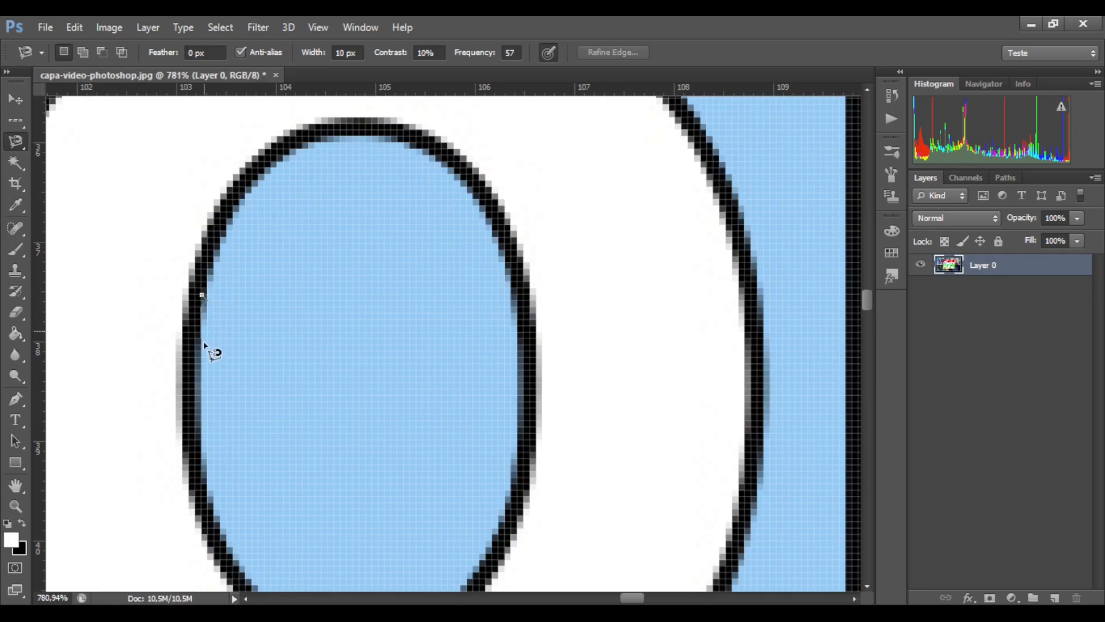
click(202, 421)
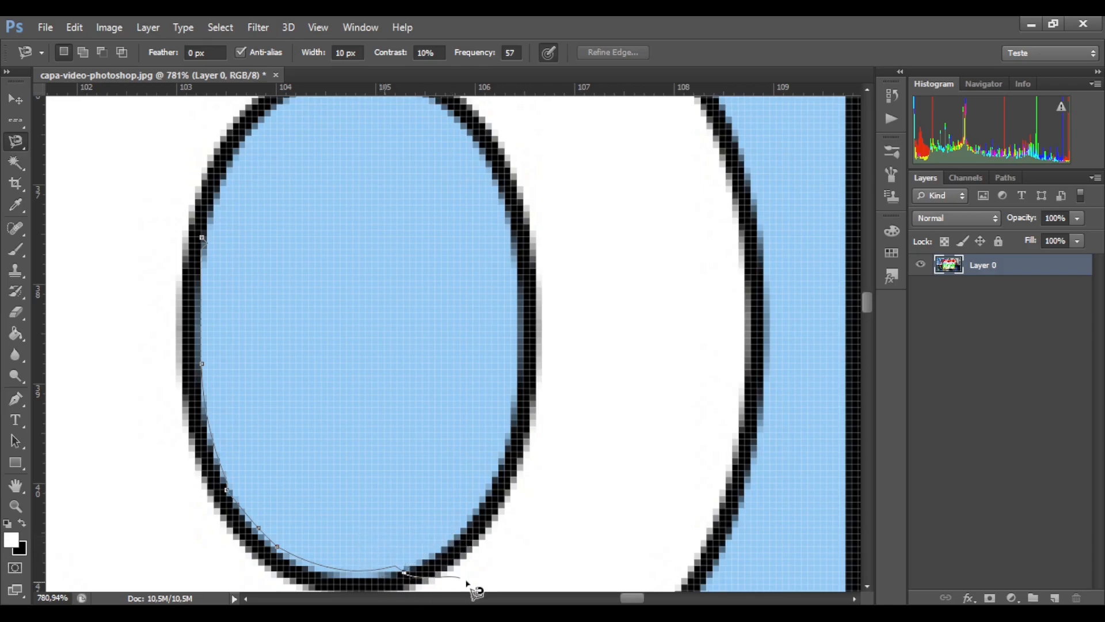
click(203, 240)
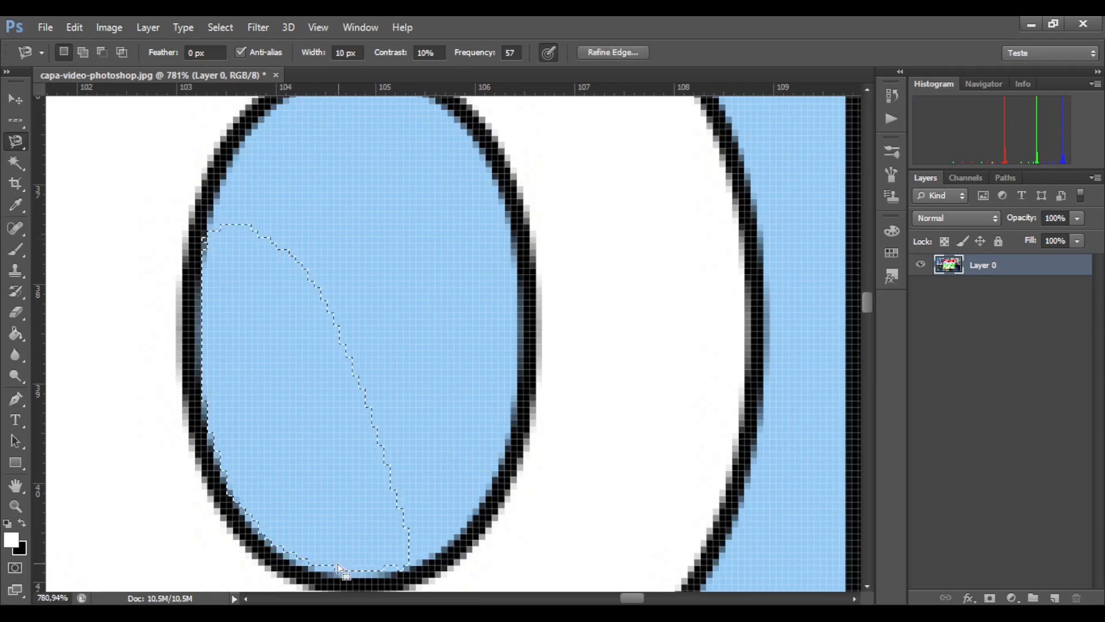
Examine how the magnetic selection follows the O's inner edge and deselect it.
scroll(345, 572, up, 3)
scroll(306, 540, down, 1)
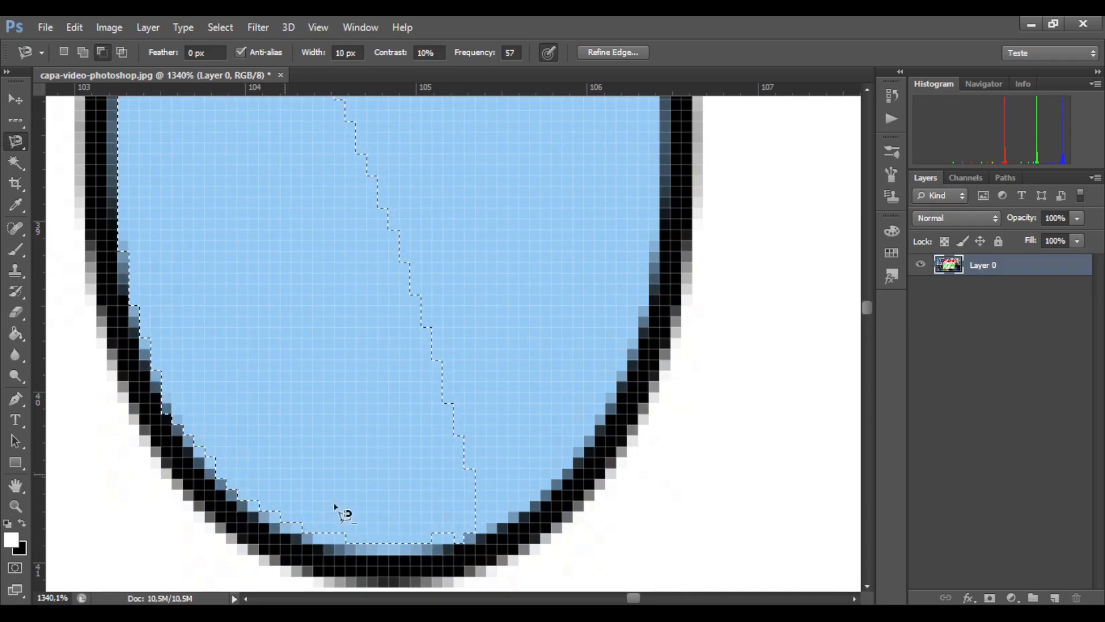
scroll(408, 524, down, 3)
scroll(404, 490, down, 5)
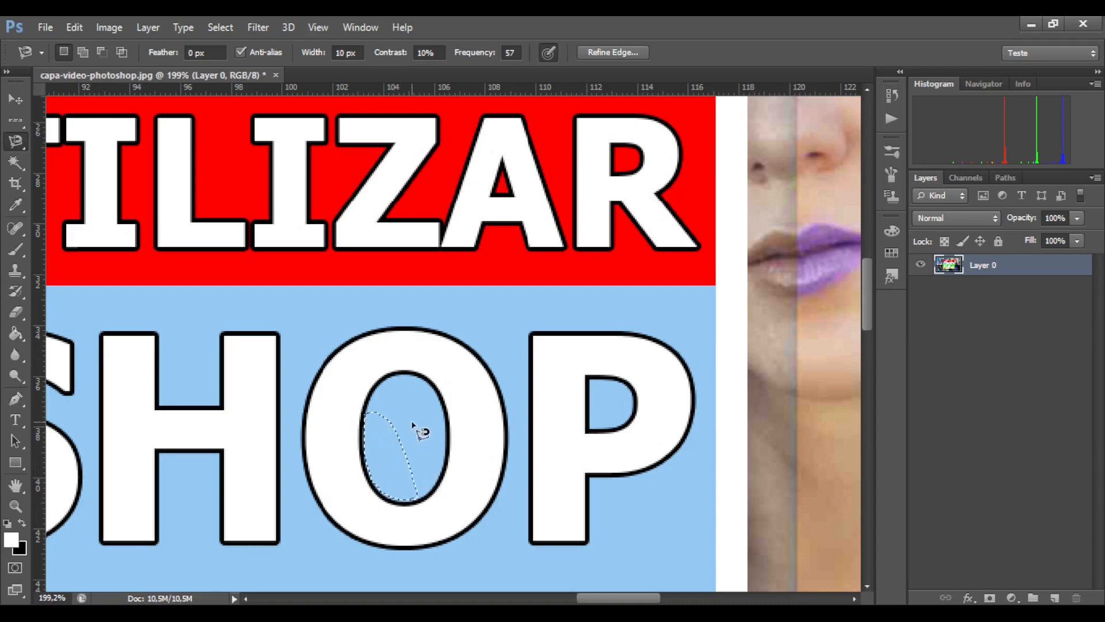
key(ctrl+d)
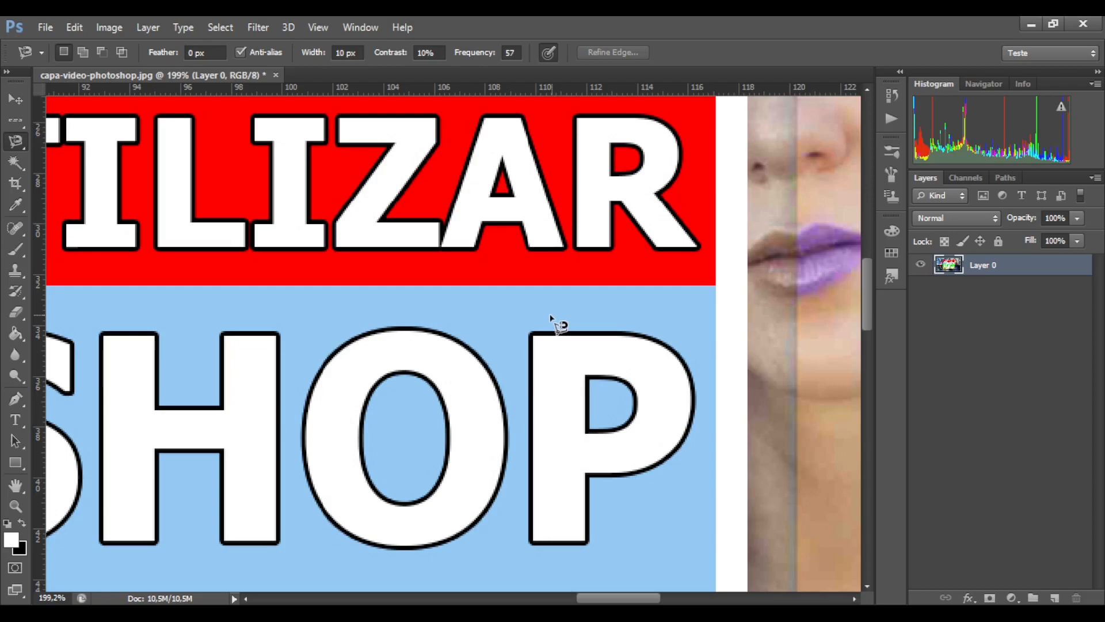
Activate the Magic Wand tool and replace it with the Quick Selection tool.
scroll(395, 310, down, 3)
key(alt)
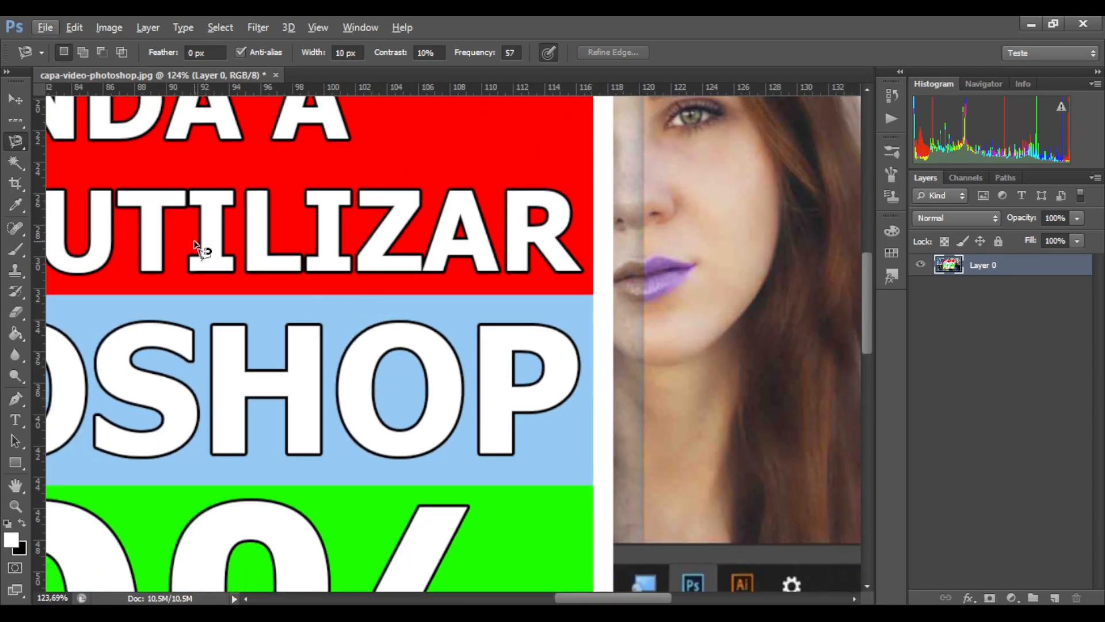
click(18, 147)
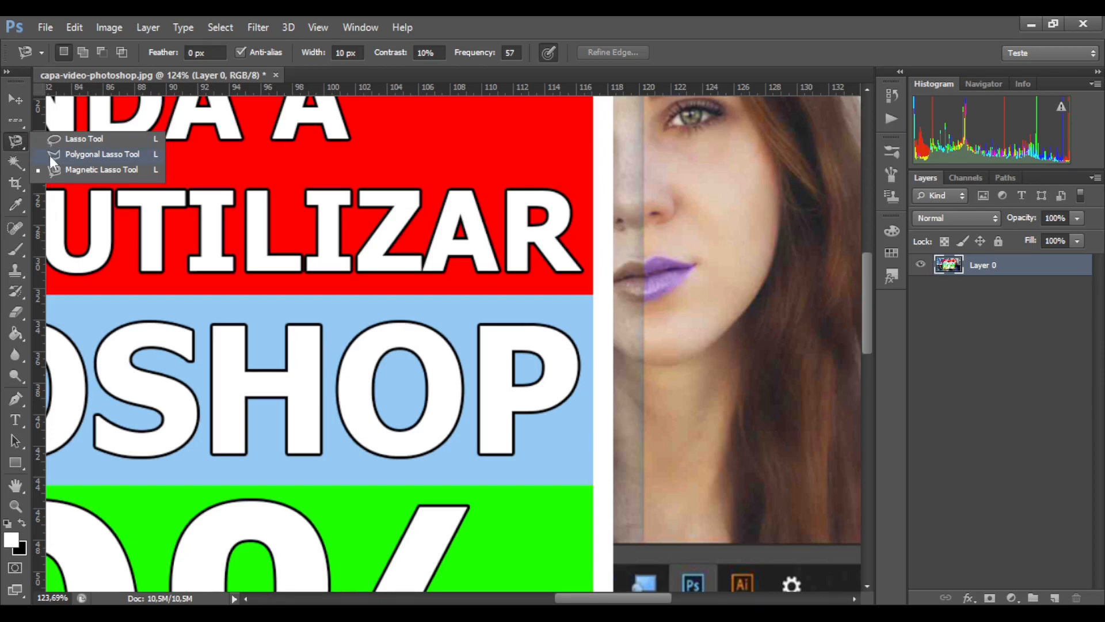
click(20, 160)
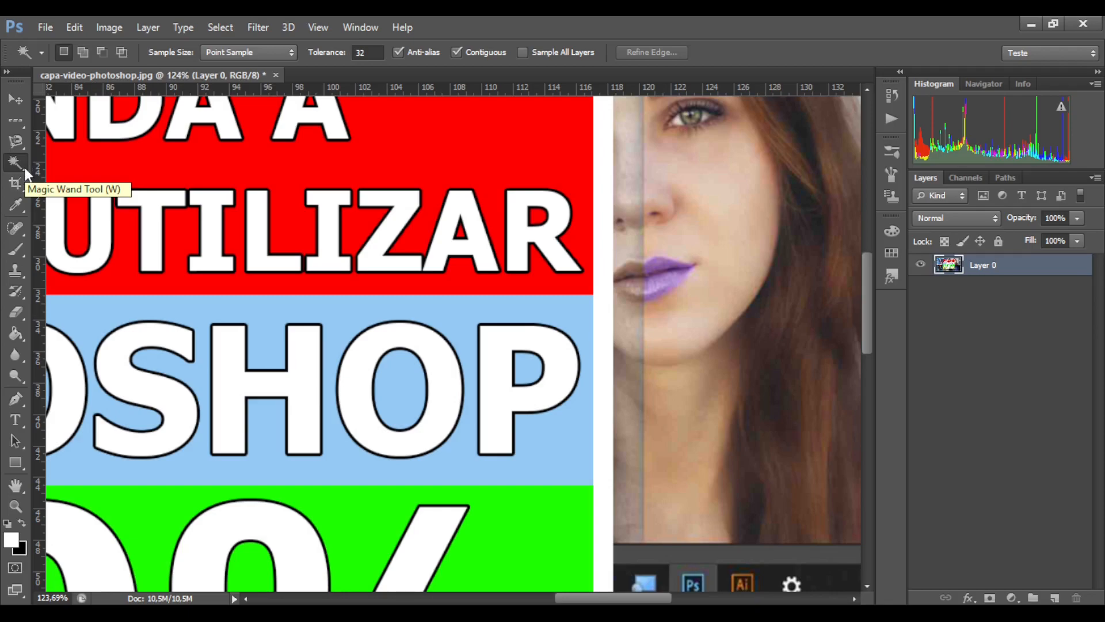
click(25, 168)
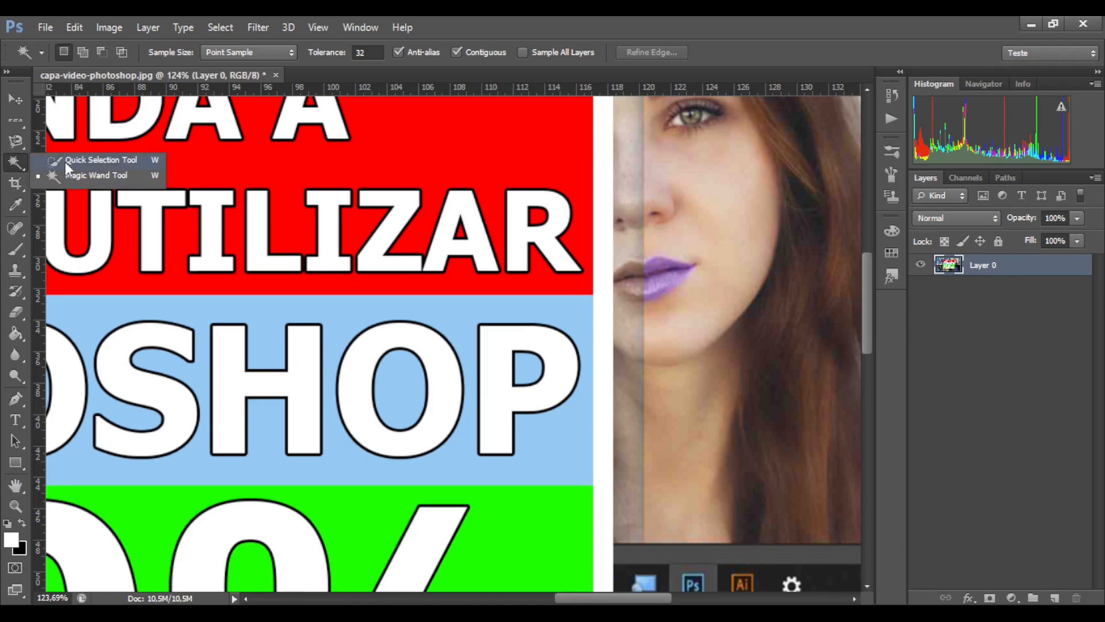
click(132, 160)
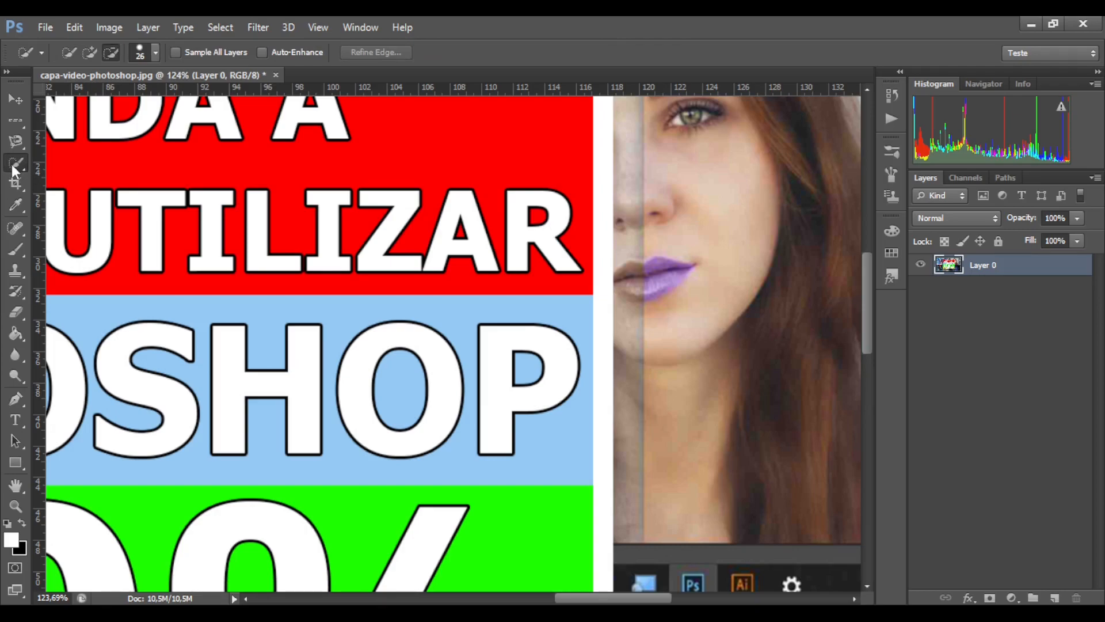
Set the Quick Selection brush size to 37 px.
alt+scroll(311, 185, down, 3)
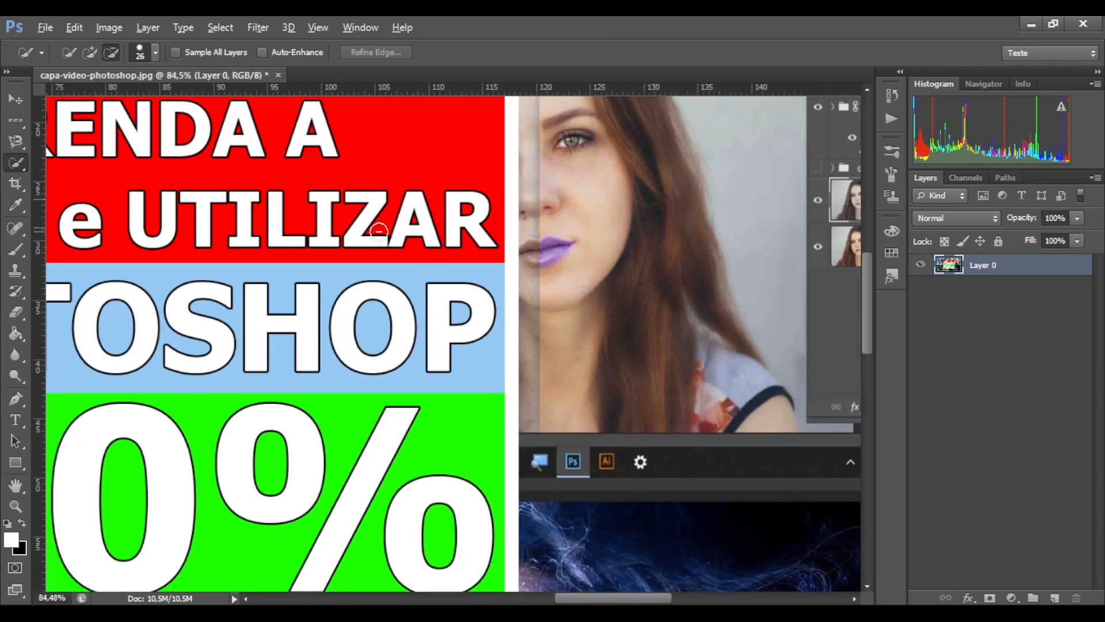
scroll(418, 267, up, 3)
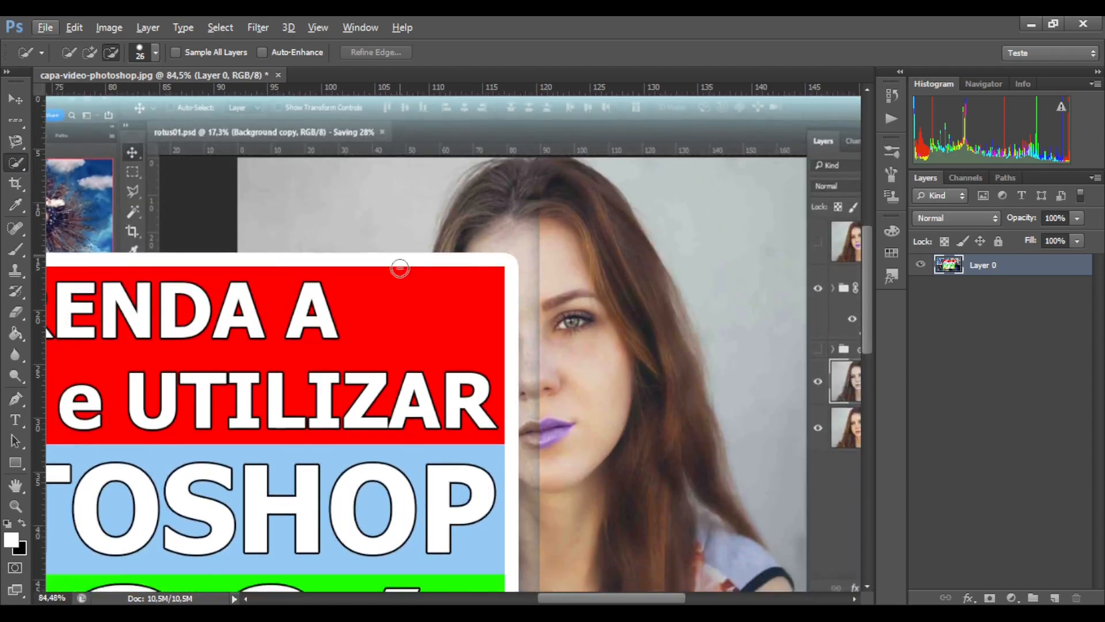
scroll(400, 267, down, 2)
drag(490, 224, 724, 217)
drag(713, 213, 713, 213)
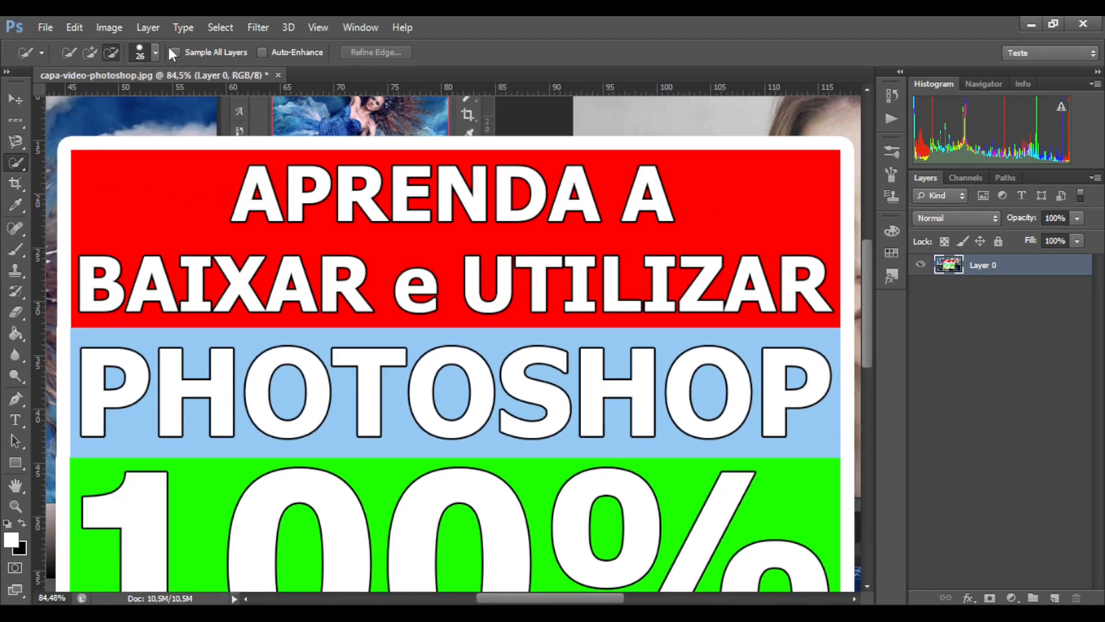
click(39, 53)
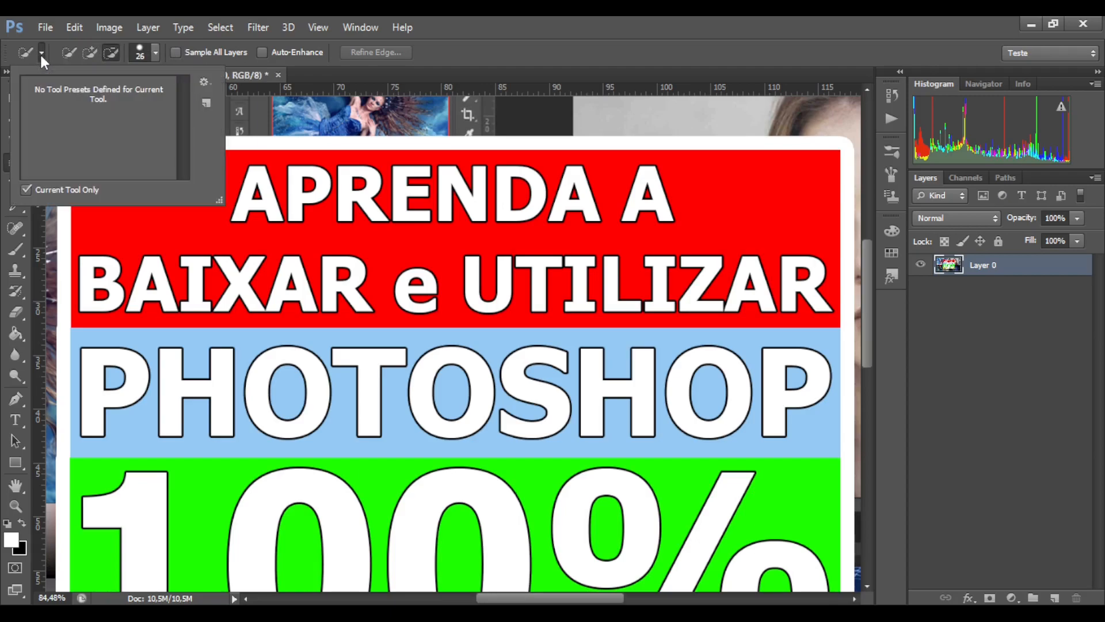
click(40, 53)
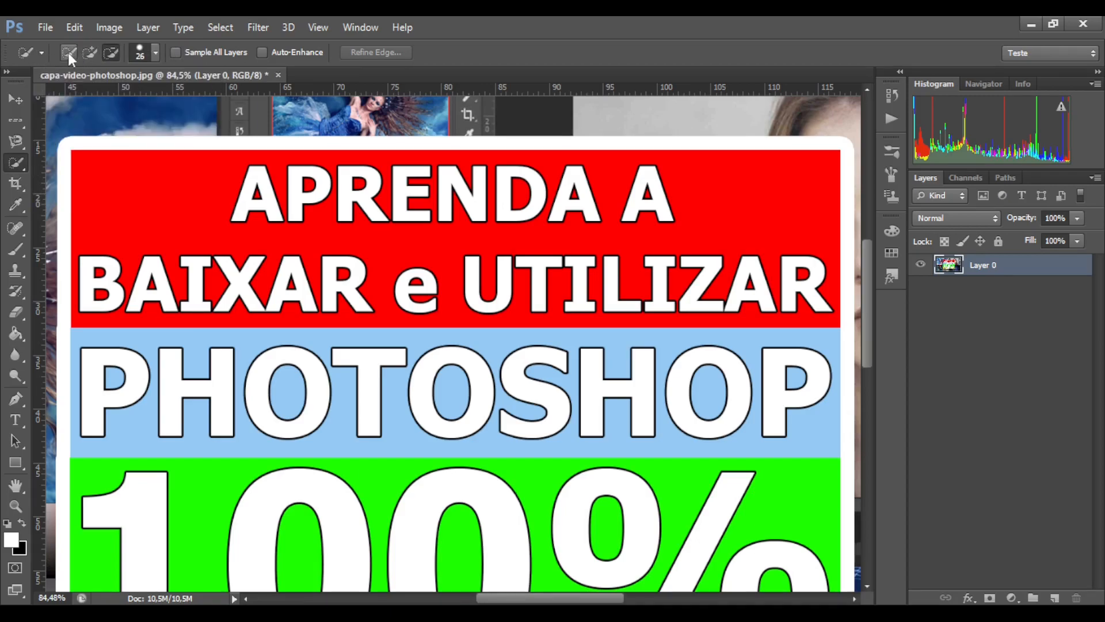
click(155, 53)
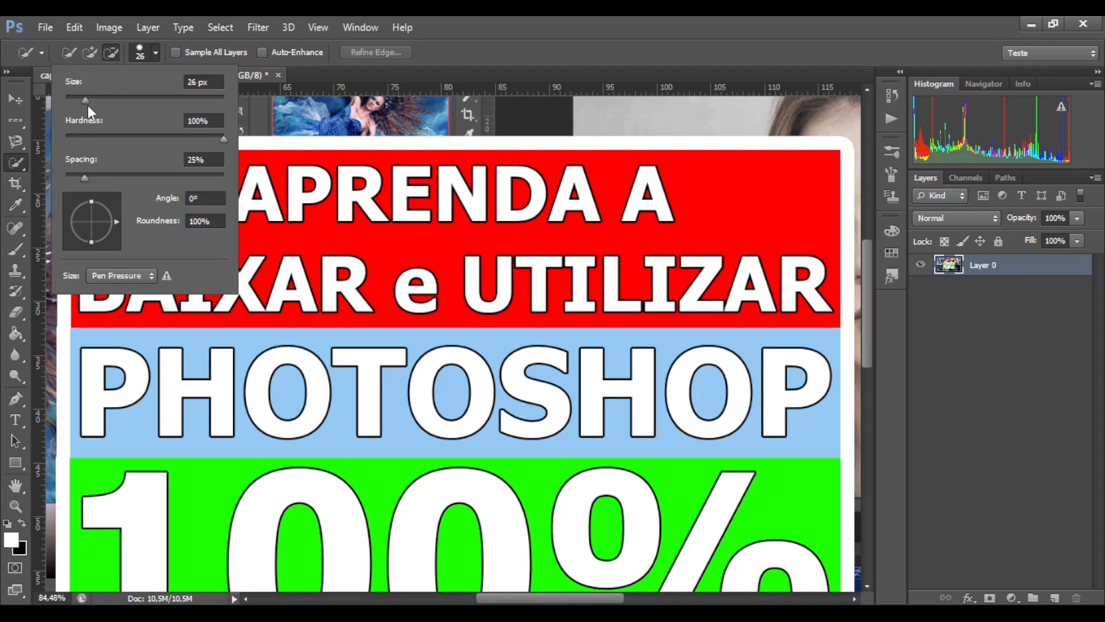
mouse_move(85, 101)
mouse_down()
mouse_move(113, 92)
mouse_move(94, 99)
mouse_up()
click(319, 74)
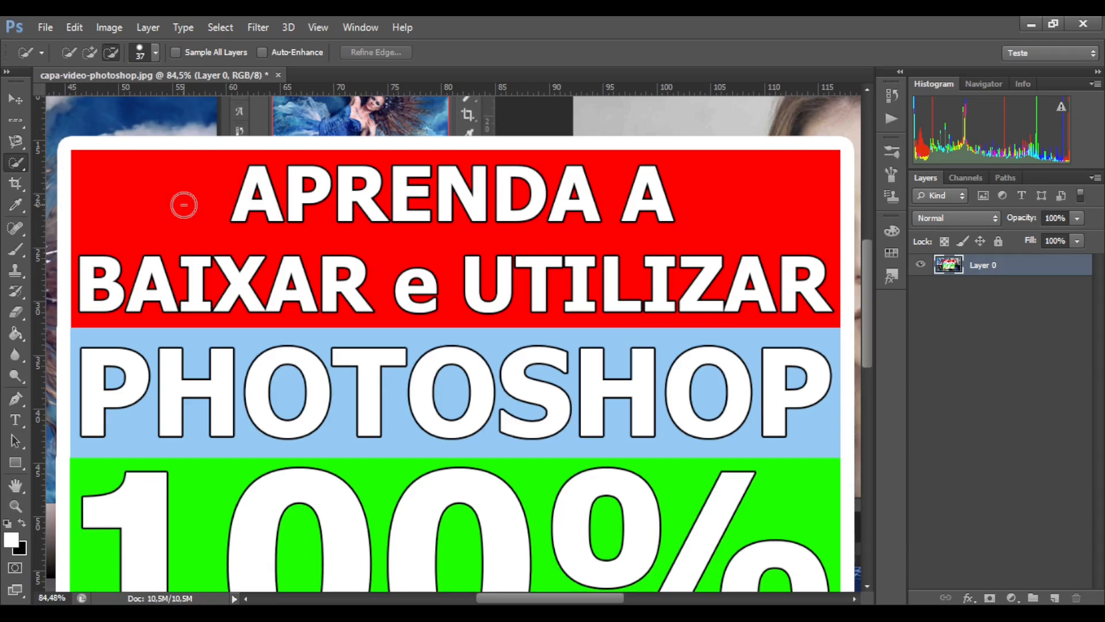
click(156, 53)
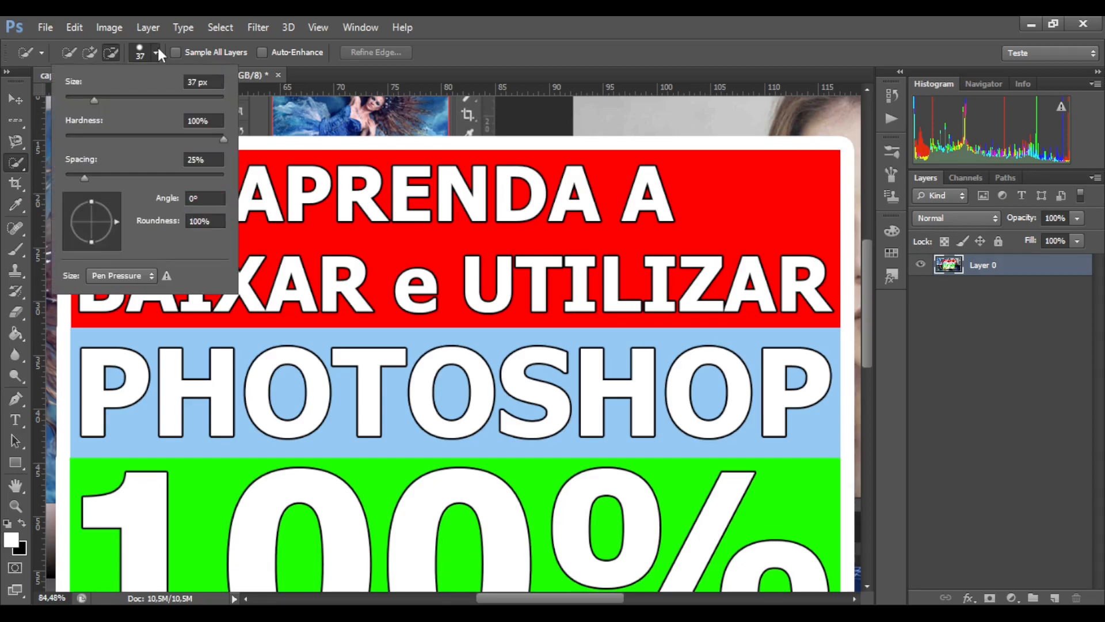
click(157, 53)
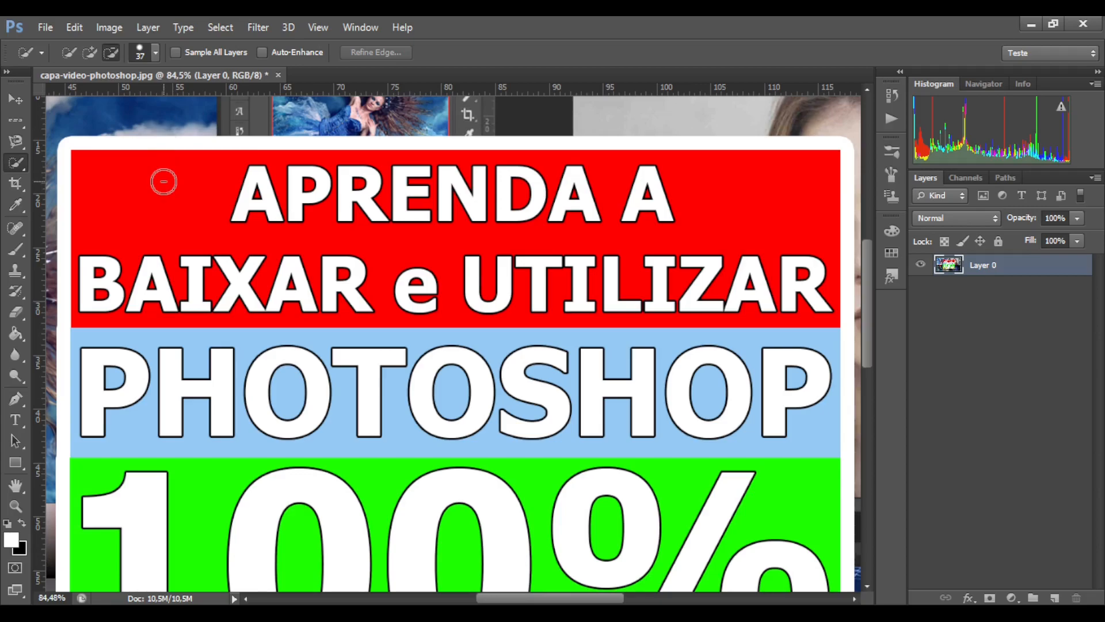
Paint a quick selection over the red banner area beside APRENDA and down towards BAIXAR.
scroll(163, 182, down, 5)
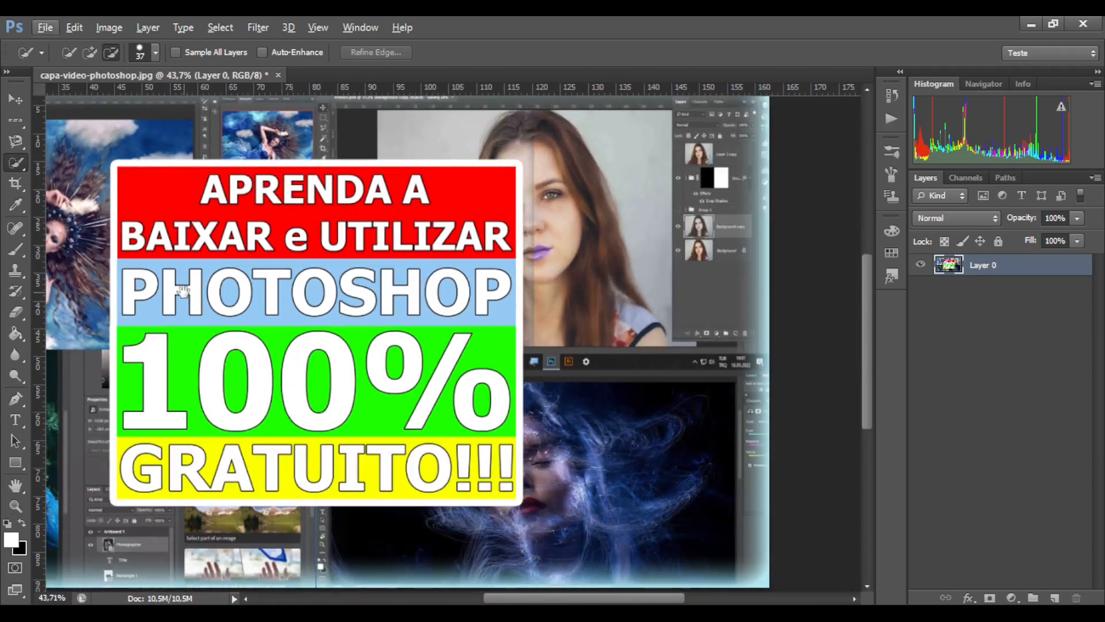
scroll(175, 236, up, 3)
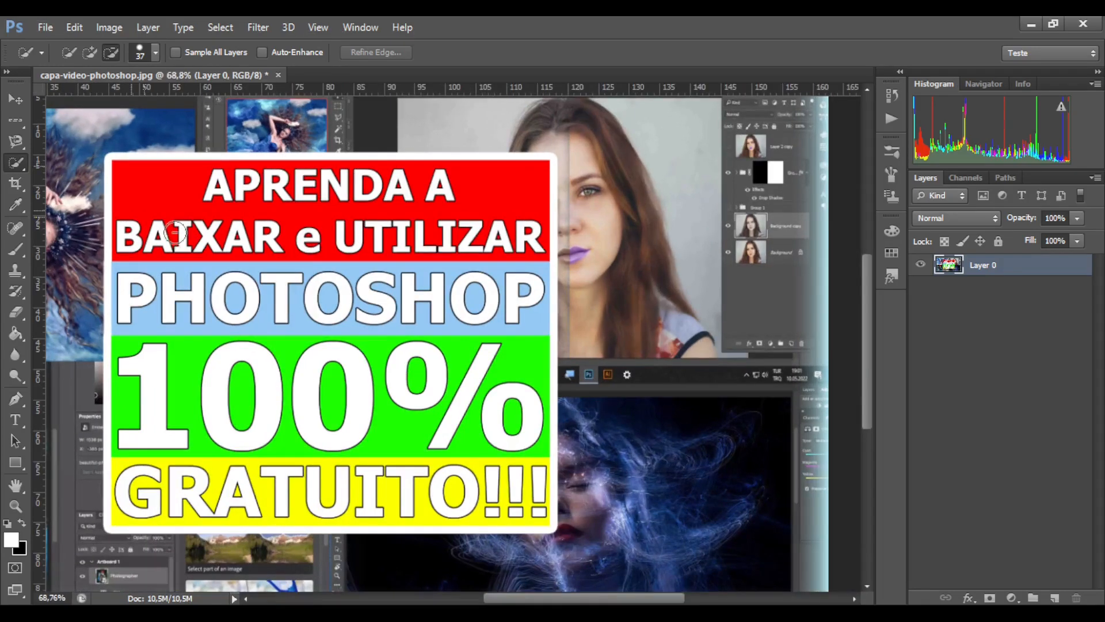
scroll(175, 233, down, 3)
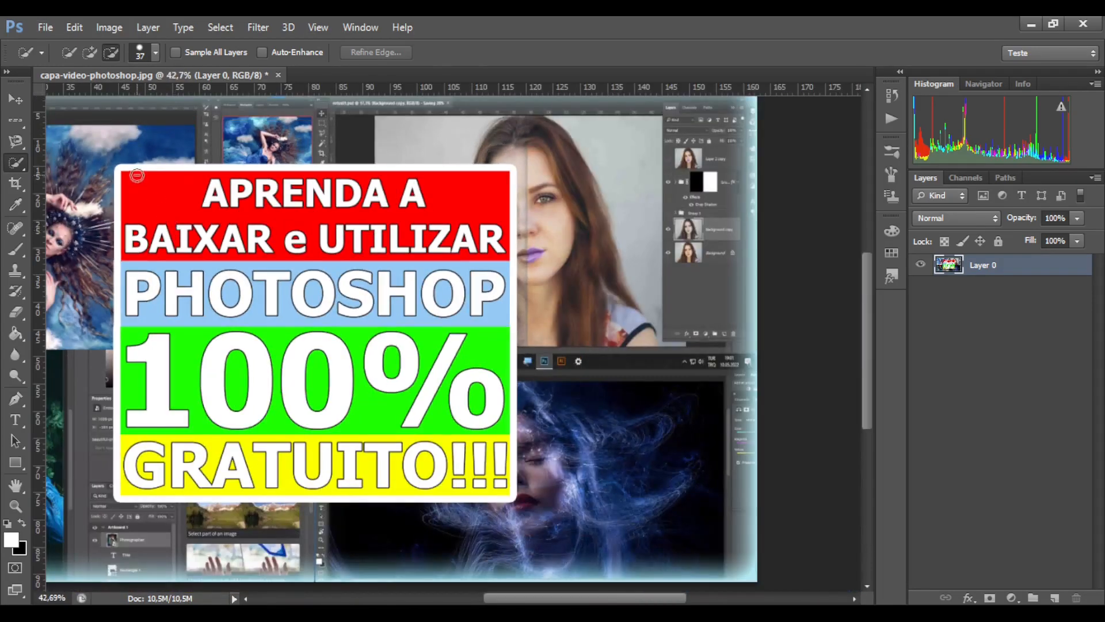
mouse_move(252, 129)
mouse_down()
mouse_move(397, 127)
mouse_move(482, 140)
mouse_move(368, 193)
mouse_up()
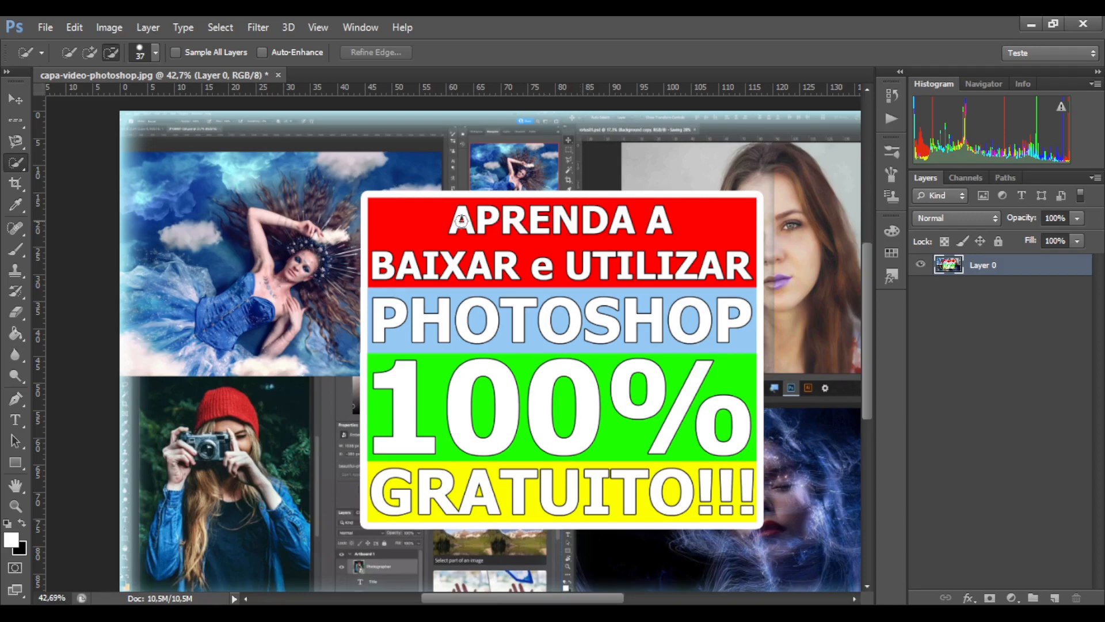
scroll(464, 220, up, 5)
key(alt)
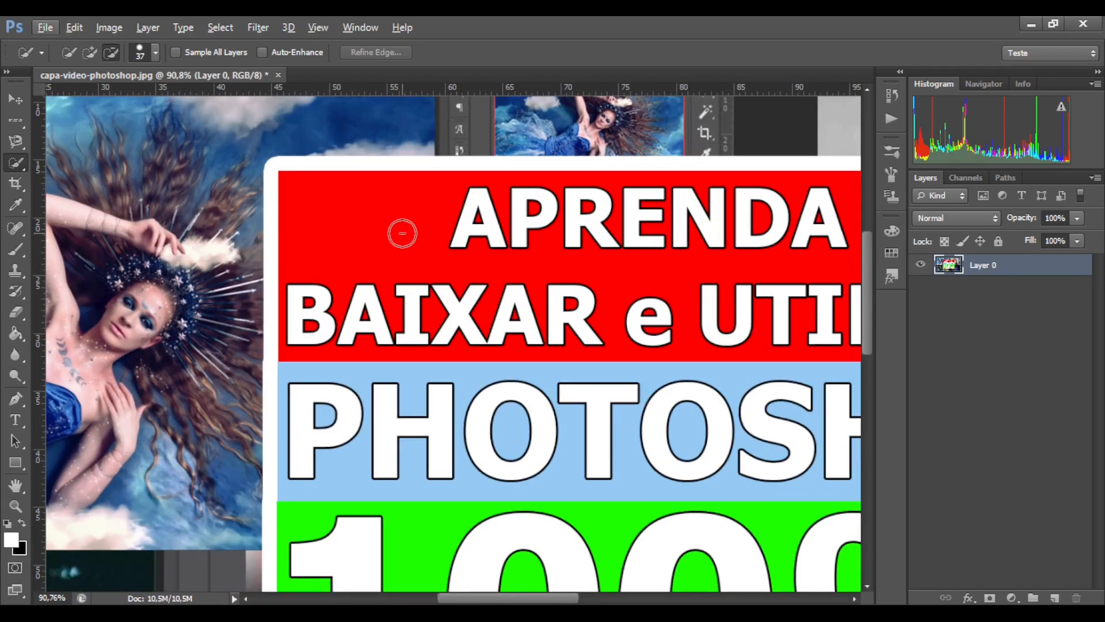
scroll(625, 283, down, 1)
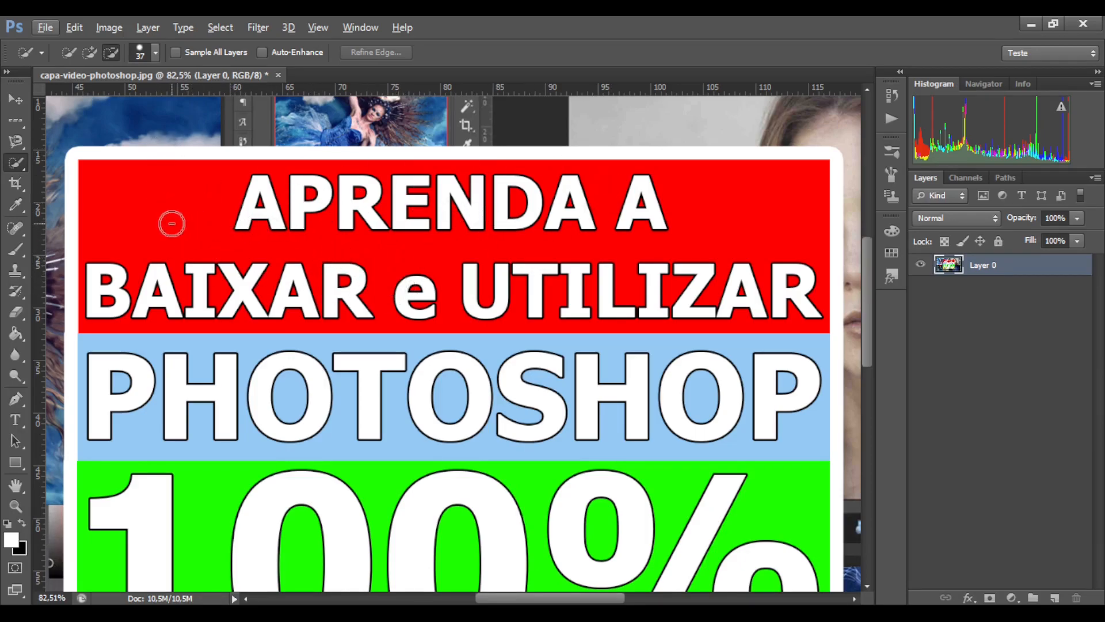
scroll(153, 213, up, 1)
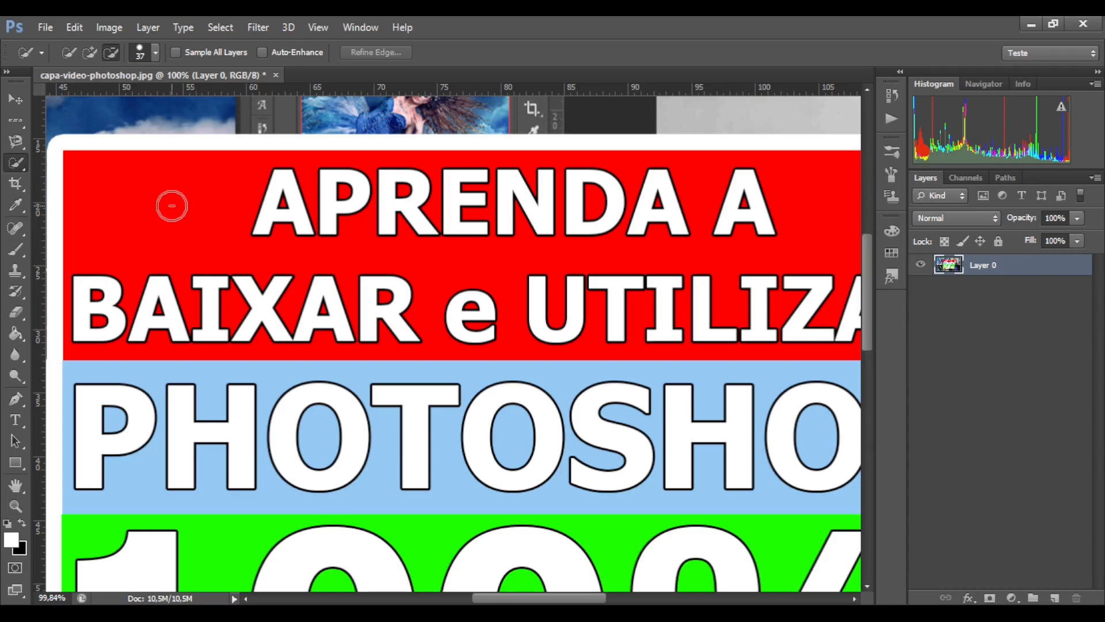
drag(172, 205, 219, 244)
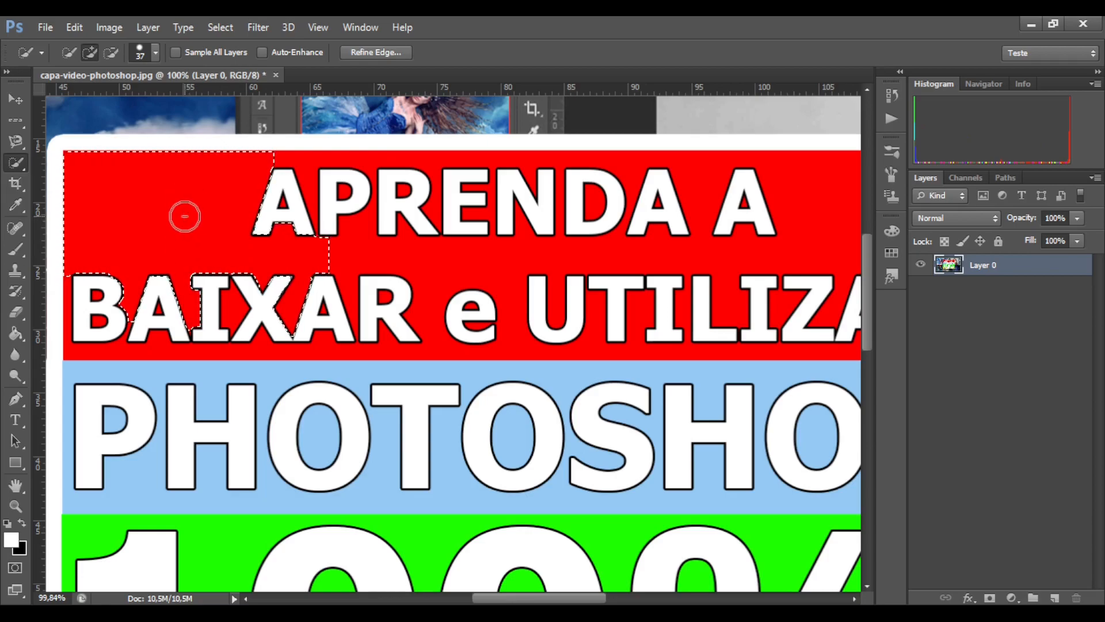
Extend the quick selection across the red banner around both text lines, and subtract the whole banner from it.
drag(364, 251, 717, 254)
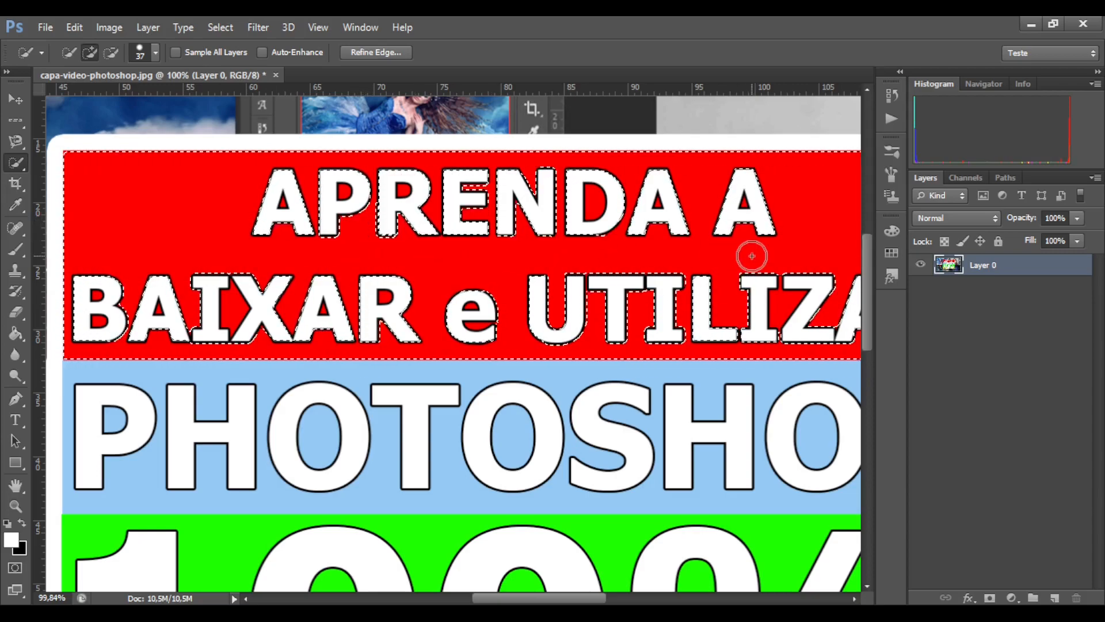
key(alt)
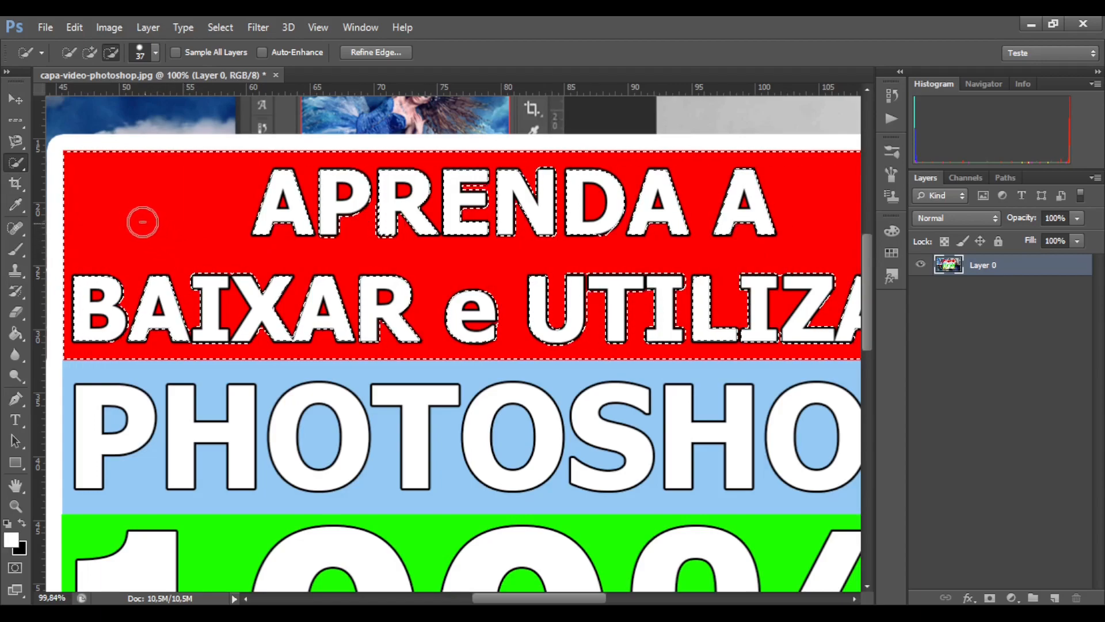
mouse_move(117, 199)
mouse_down()
mouse_move(157, 216)
mouse_move(411, 249)
mouse_move(514, 246)
mouse_move(510, 180)
mouse_up()
mouse_move(409, 316)
mouse_down()
mouse_move(457, 310)
mouse_move(379, 259)
mouse_move(288, 298)
mouse_move(103, 318)
mouse_move(180, 300)
mouse_move(464, 310)
mouse_move(666, 297)
mouse_move(884, 311)
mouse_move(793, 314)
mouse_move(740, 217)
mouse_up()
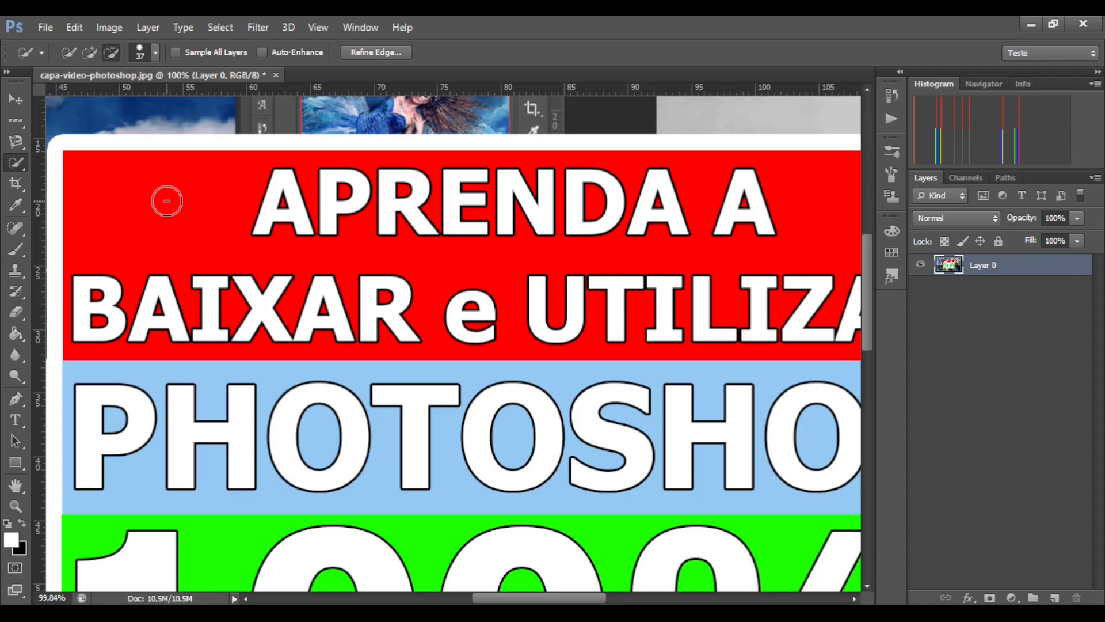
Paint a quick selection across the red banner again, subtract strokes from it, and deselect.
key(alt)
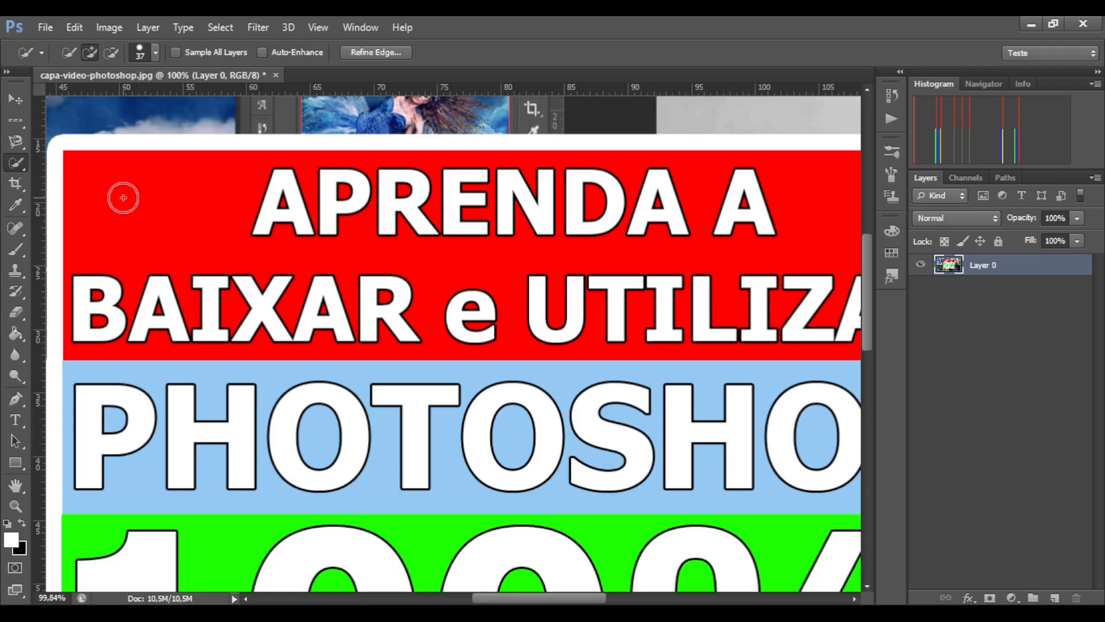
key(alt)
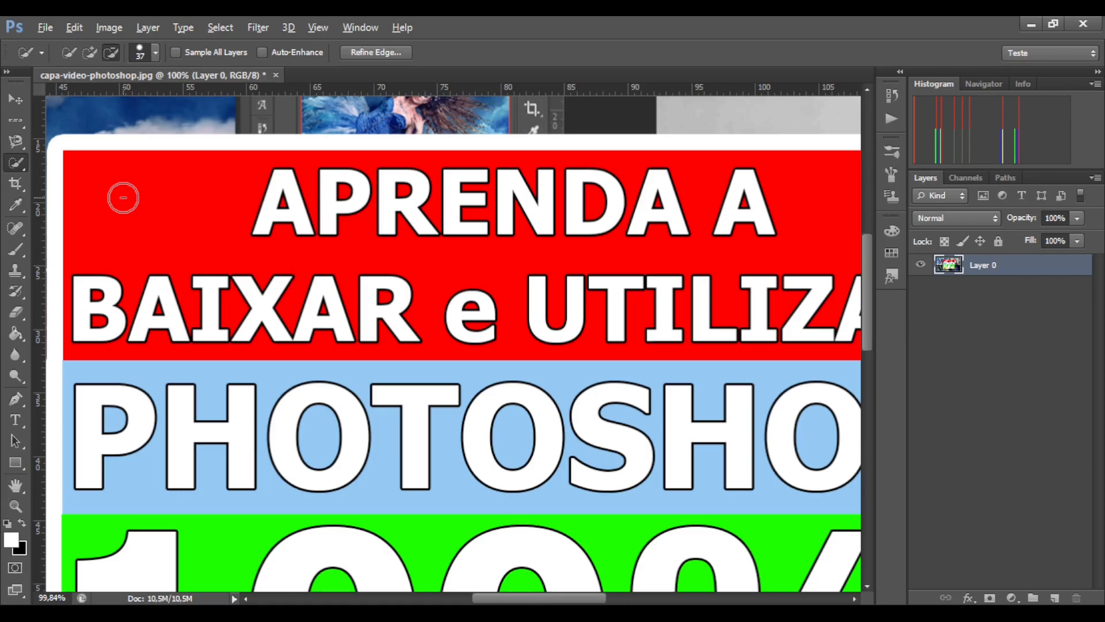
key(alt)
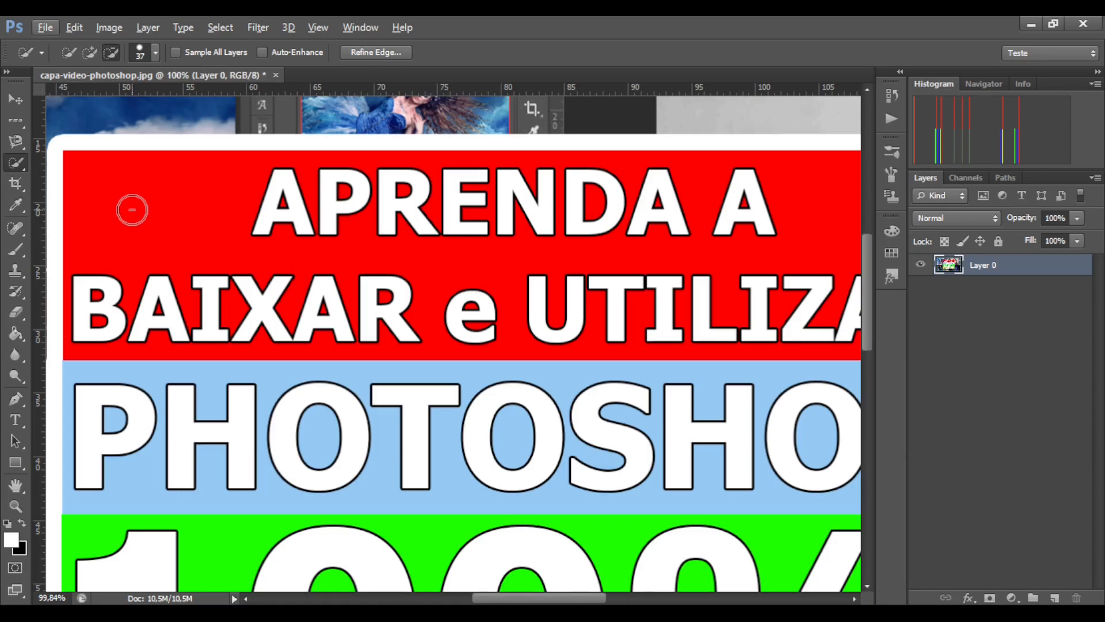
key(alt)
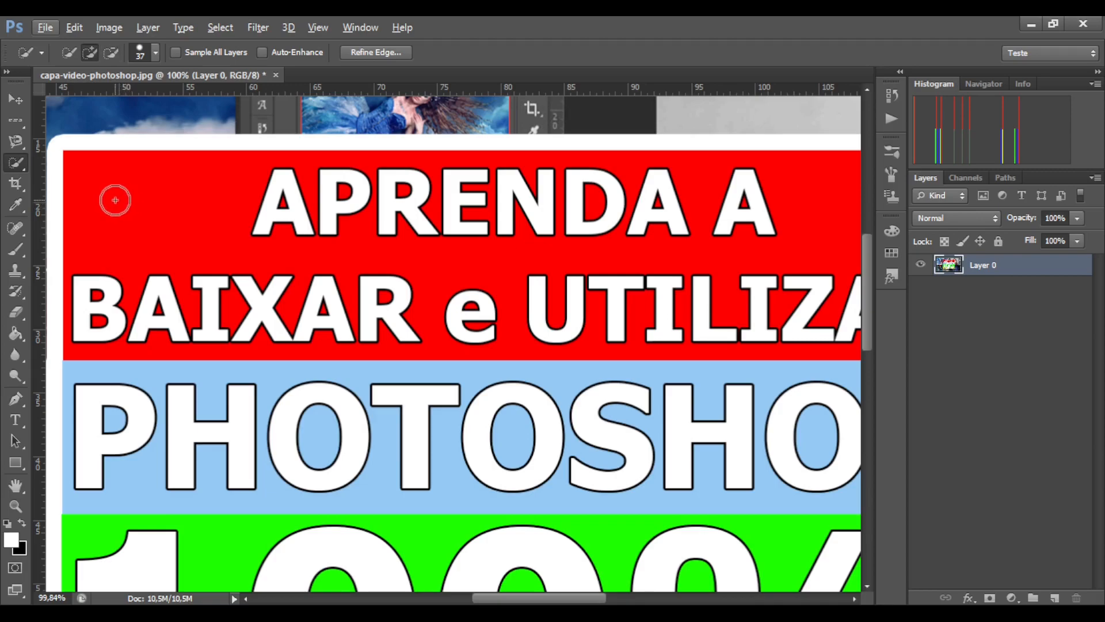
mouse_move(115, 200)
mouse_down()
mouse_move(214, 222)
mouse_move(241, 243)
mouse_move(360, 258)
mouse_move(831, 243)
mouse_up()
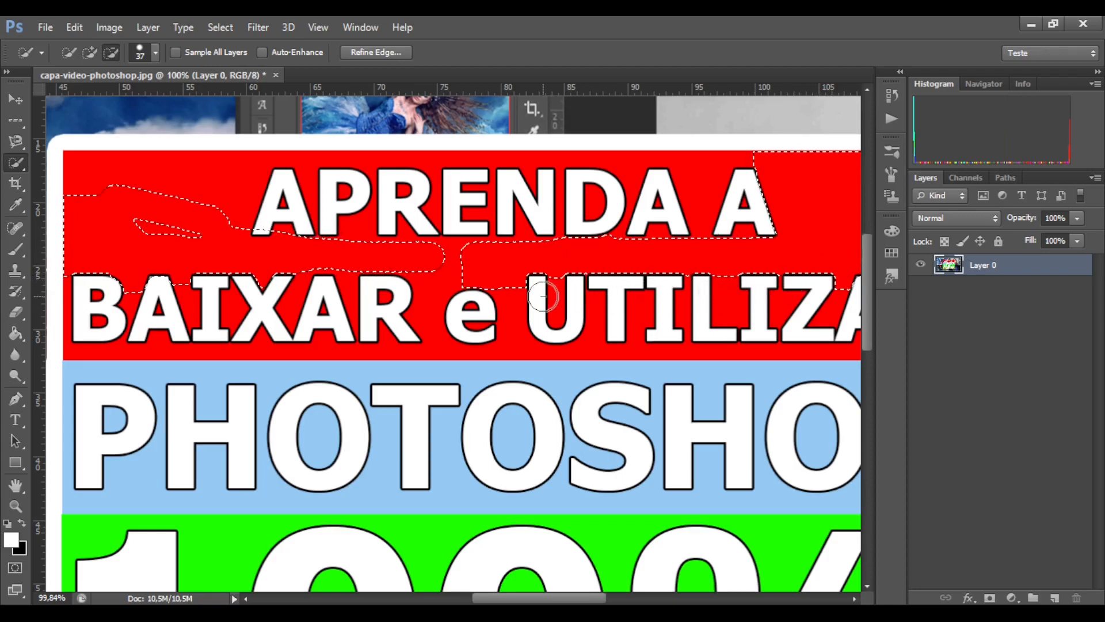
key(ctrl+d)
Paint a quick selection over the green area around the 1 of 100%, up to the first zero.
scroll(500, 295, down, 5)
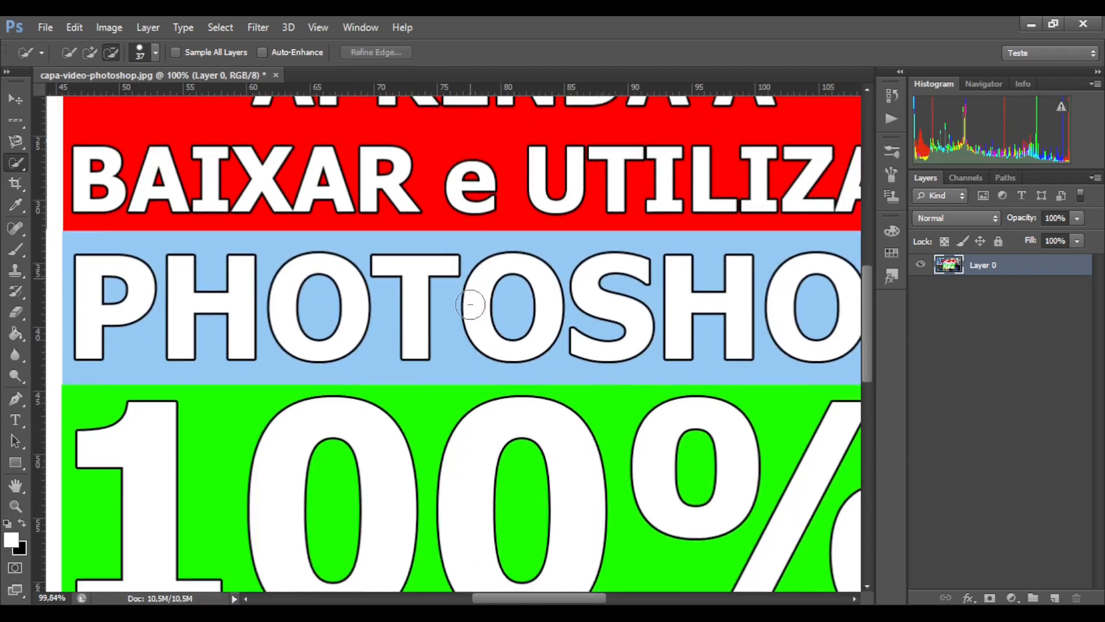
scroll(471, 304, down, 1)
scroll(471, 304, down, 2)
scroll(469, 313, down, 1)
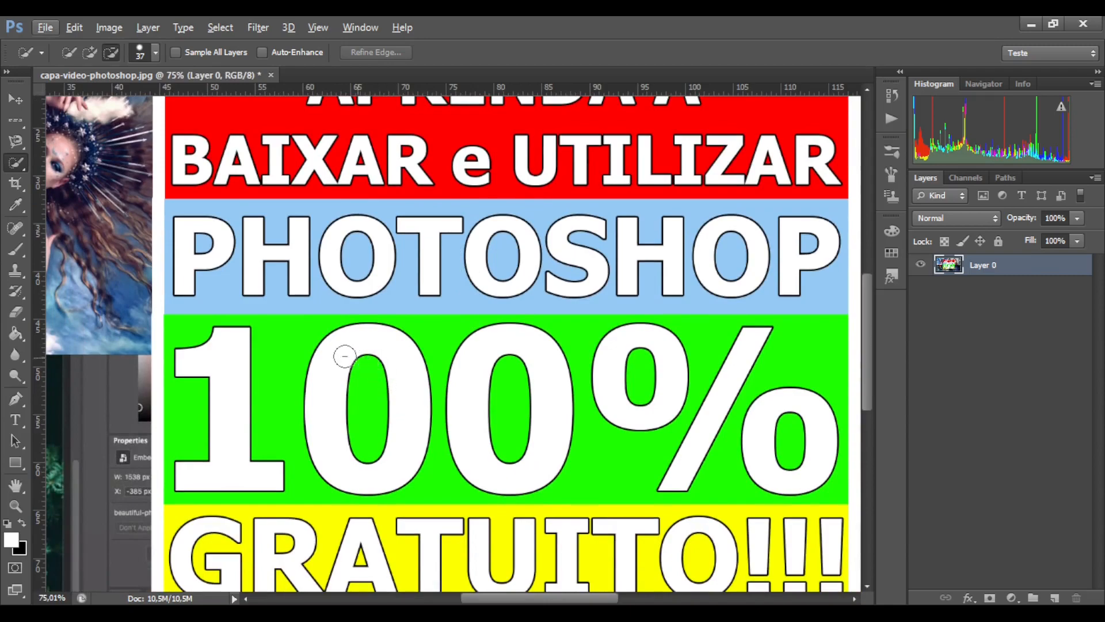
drag(277, 349, 278, 353)
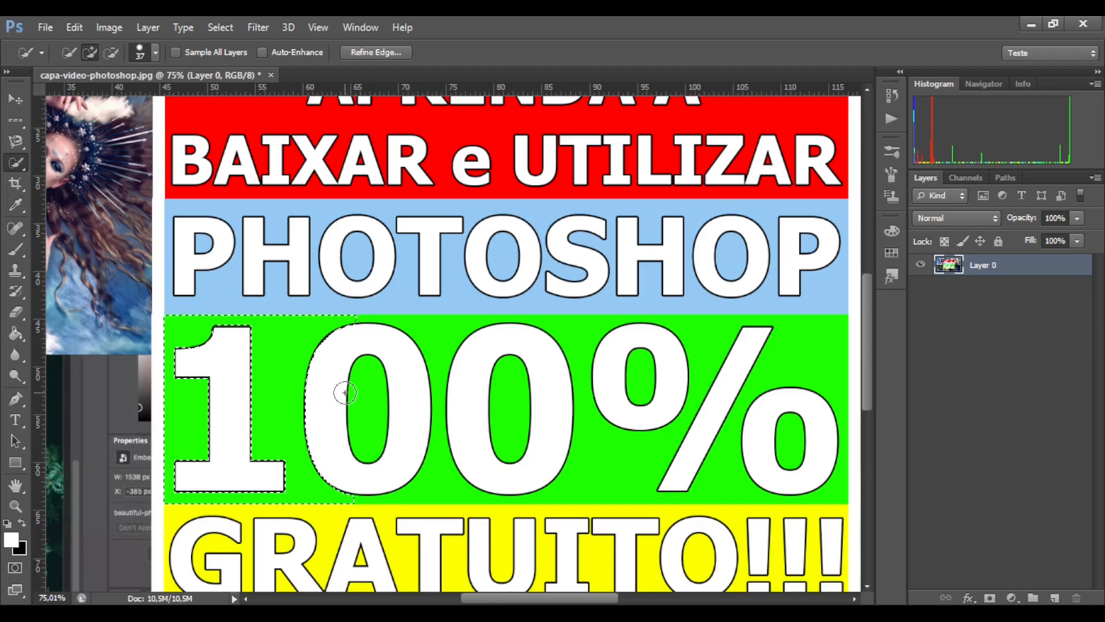
Subtract the green area around the 1 from the quick selection until nothing is selected.
key(alt)
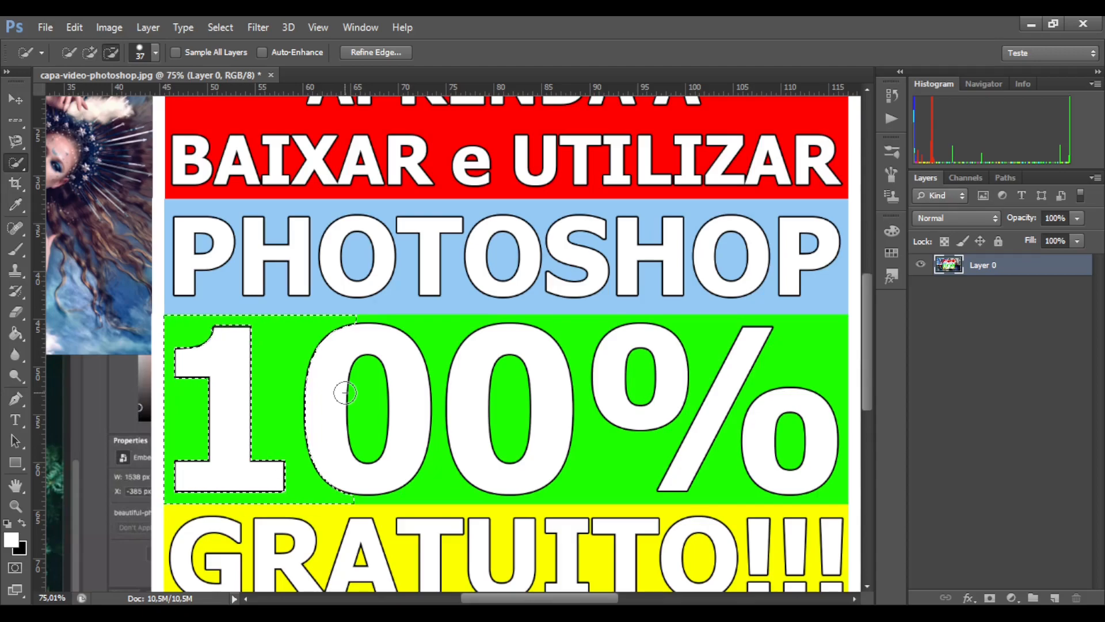
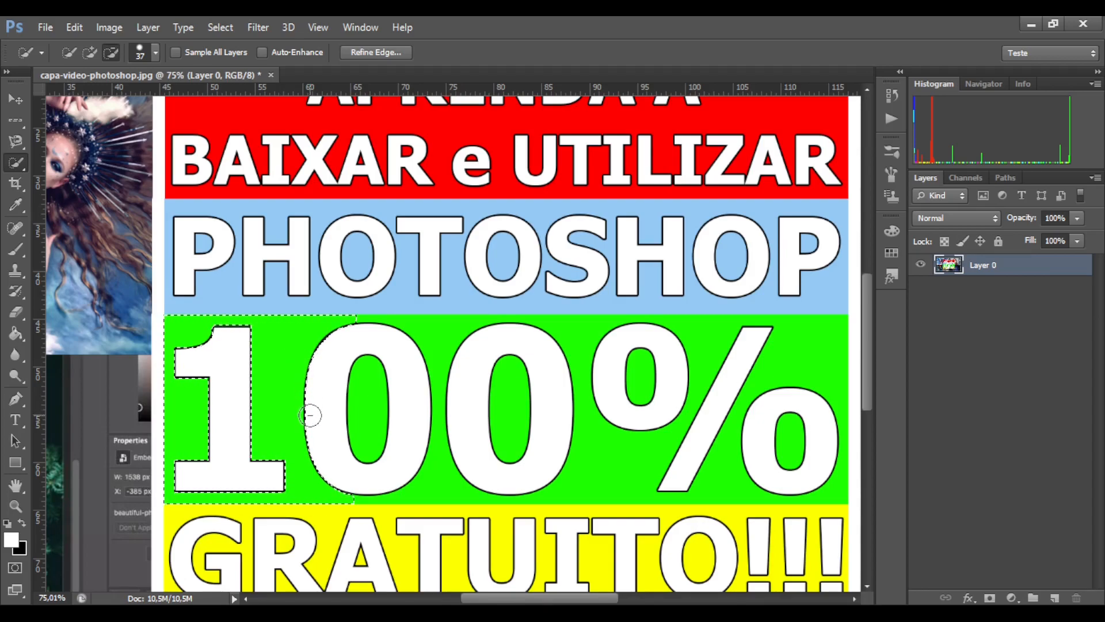
drag(282, 332, 280, 366)
mouse_move(305, 484)
mouse_down()
mouse_move(349, 505)
mouse_move(308, 410)
mouse_up()
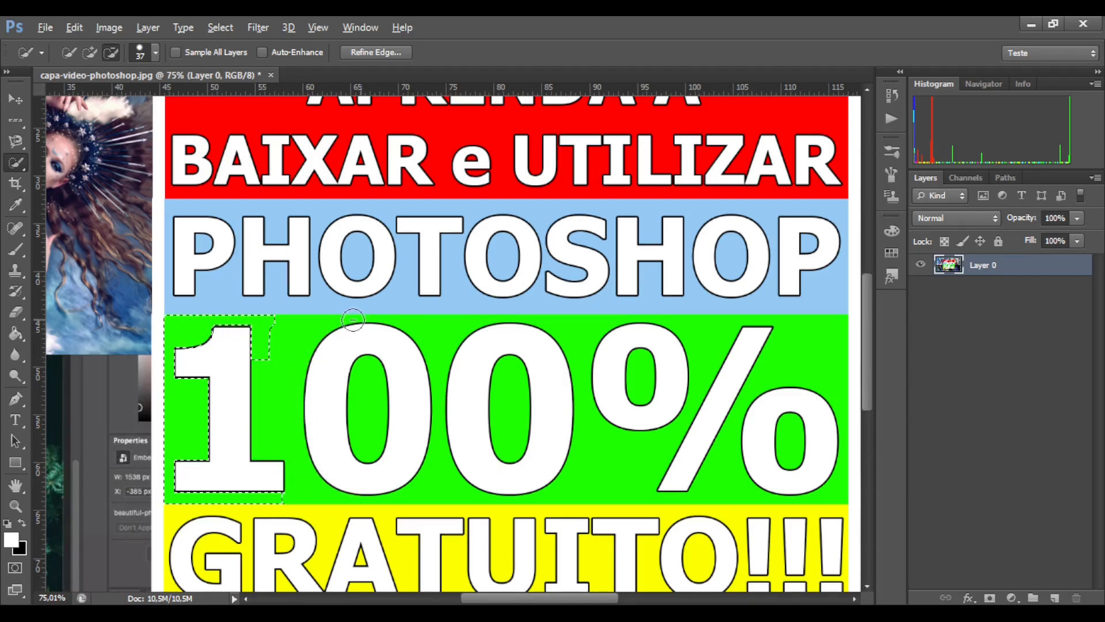
mouse_move(285, 319)
mouse_down()
mouse_move(267, 328)
mouse_move(265, 358)
mouse_up()
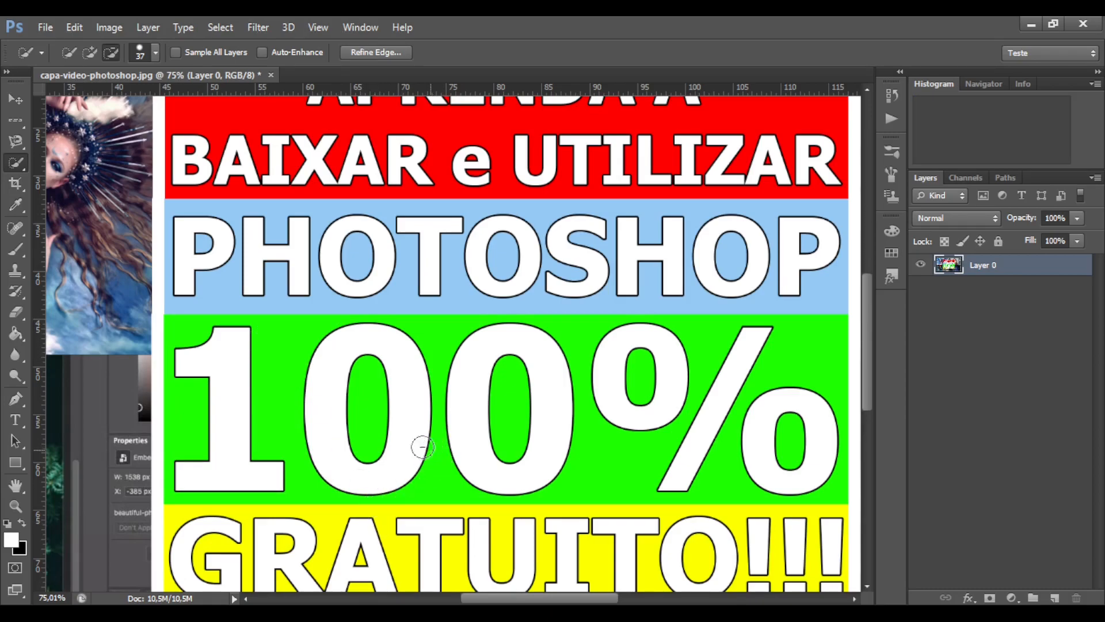
Examine the photo of the woman in the blue dress and its cloudy background at several magnifications.
drag(178, 278, 643, 410)
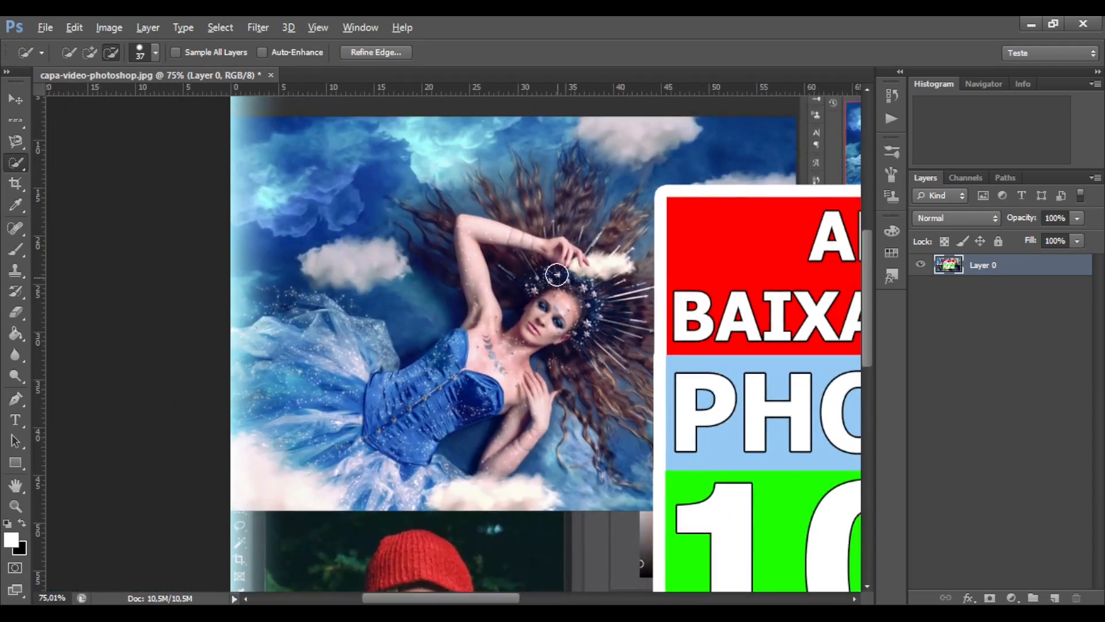
scroll(556, 273, up, 5)
scroll(557, 274, down, 4)
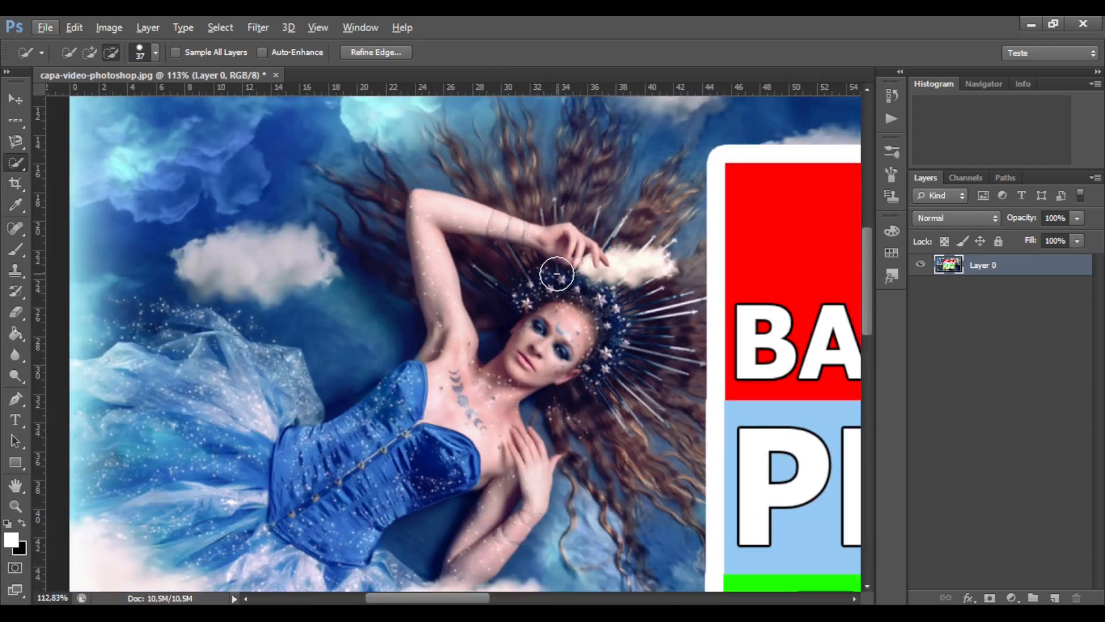
drag(348, 291, 432, 281)
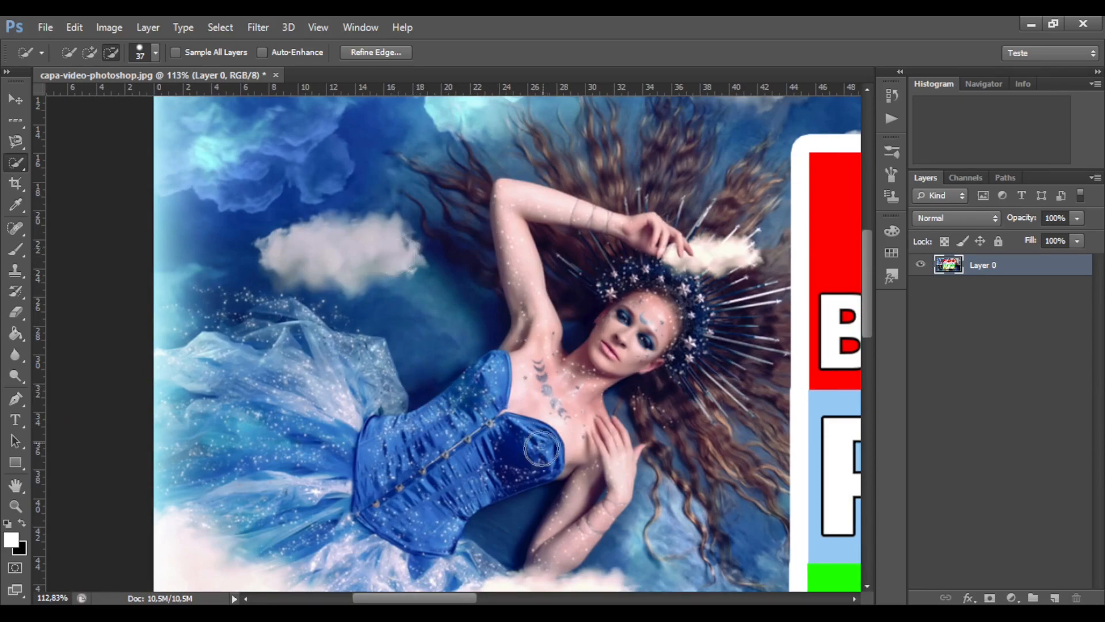
scroll(461, 445, up, 3)
scroll(461, 445, up, 1)
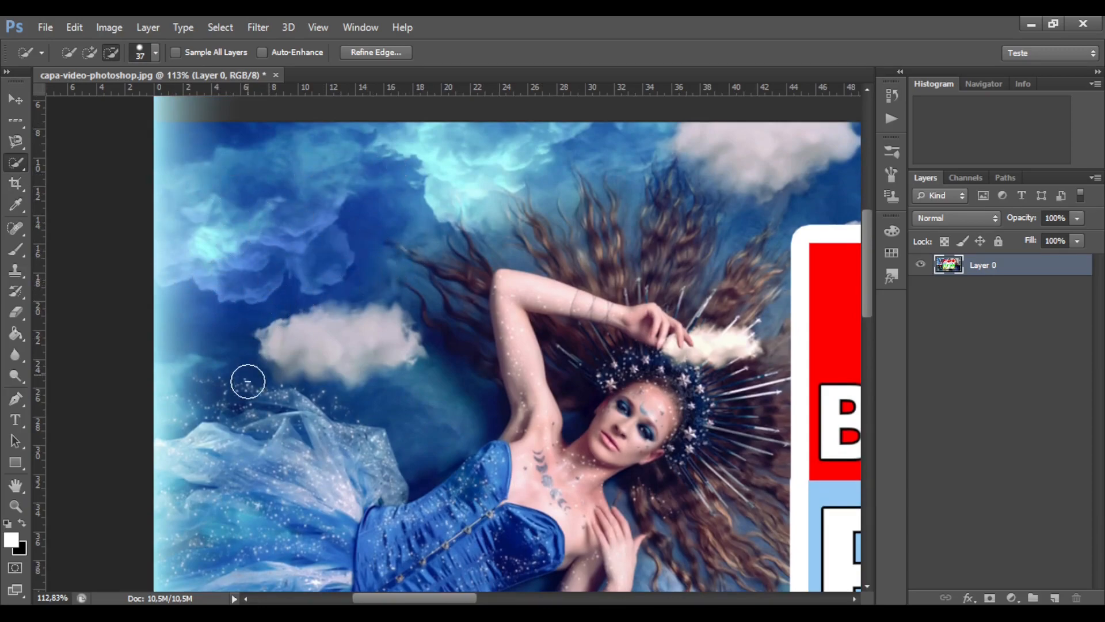
scroll(445, 409, down, 3)
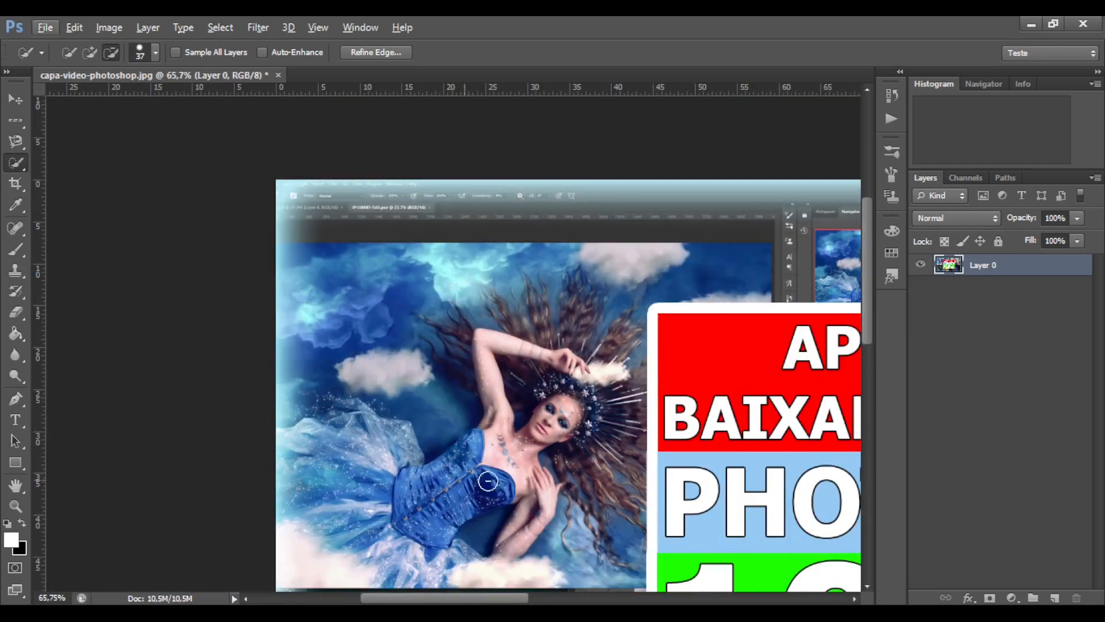
scroll(586, 407, up, 2)
scroll(585, 407, down, 3)
scroll(480, 423, up, 3)
scroll(480, 418, down, 2)
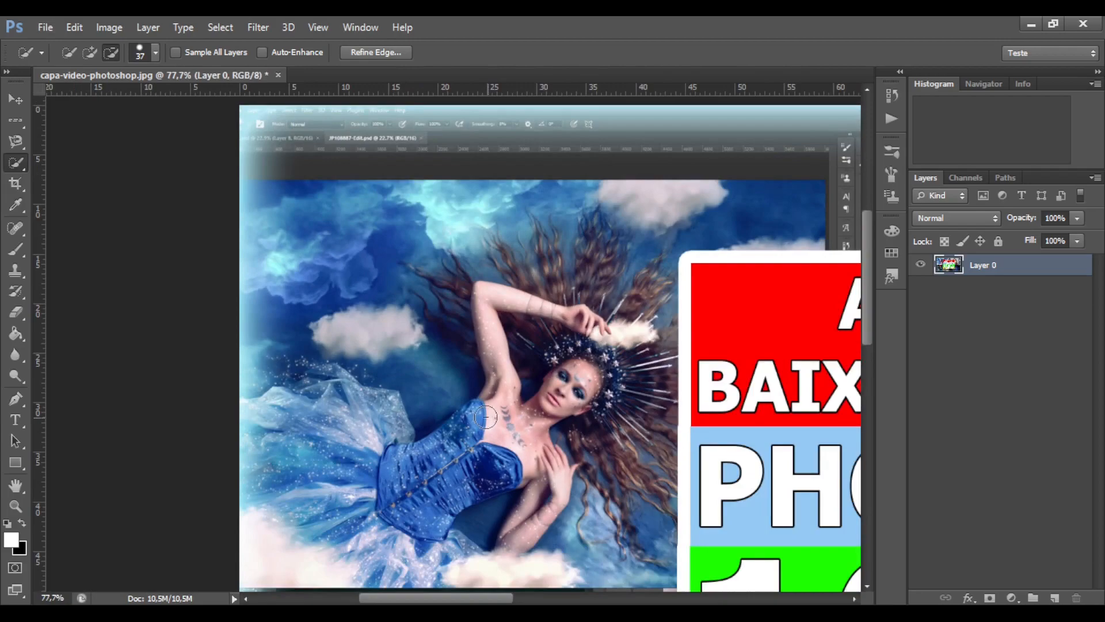
Paint a quick selection over the dark blue background between the cloud, the tulle skirt, the bodice and the raised arm.
scroll(429, 340, up, 3)
key(alt)
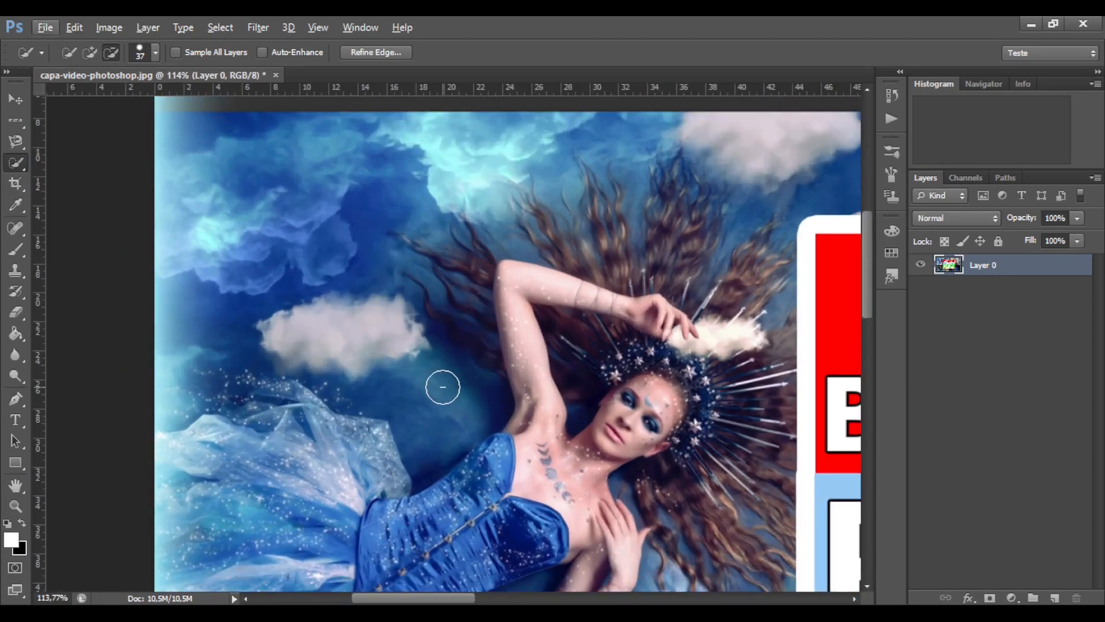
scroll(443, 386, up, 3)
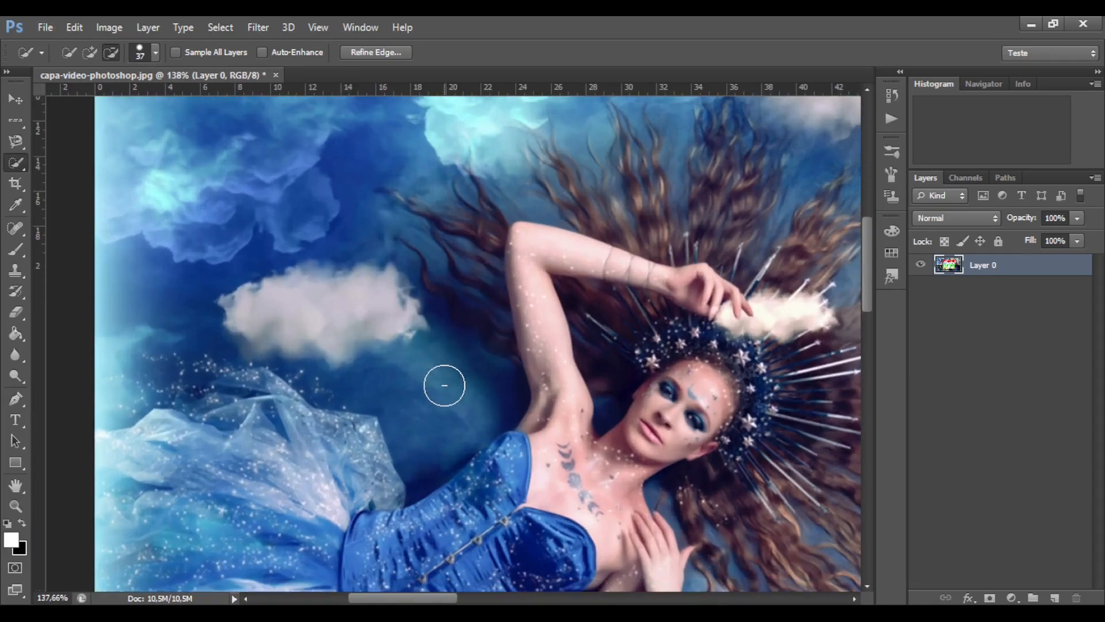
scroll(445, 386, down, 1)
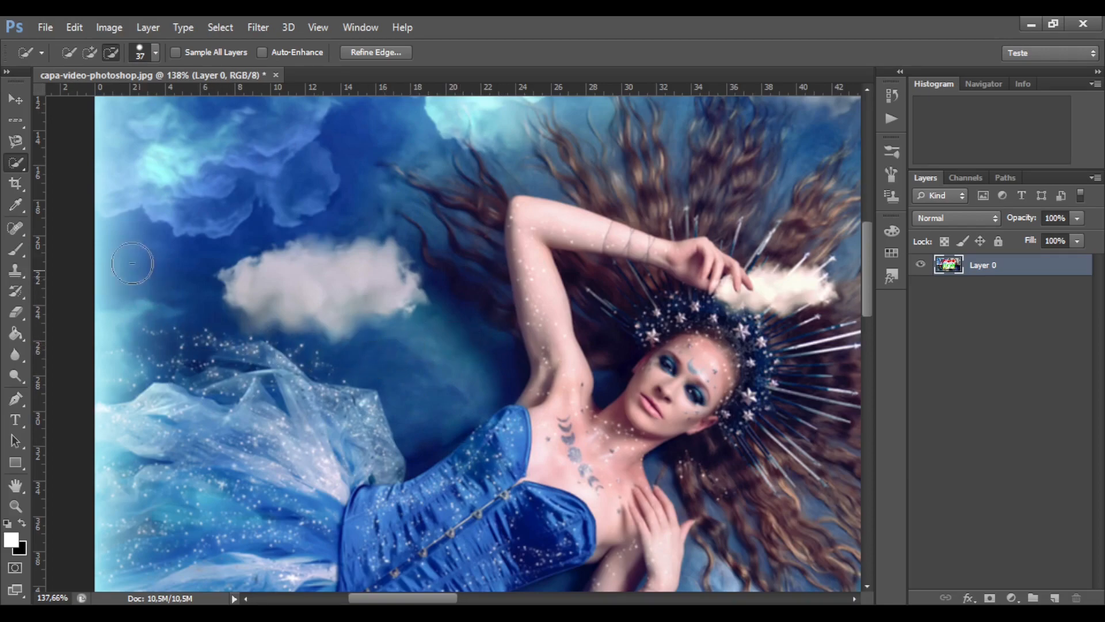
scroll(328, 282, down, 4)
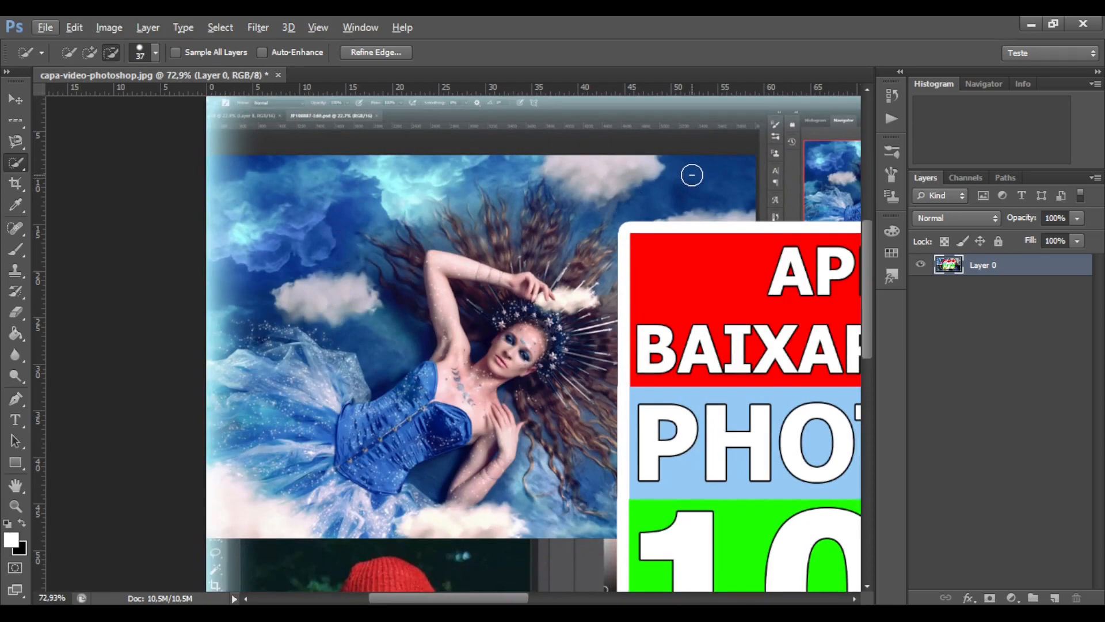
scroll(375, 346, up, 4)
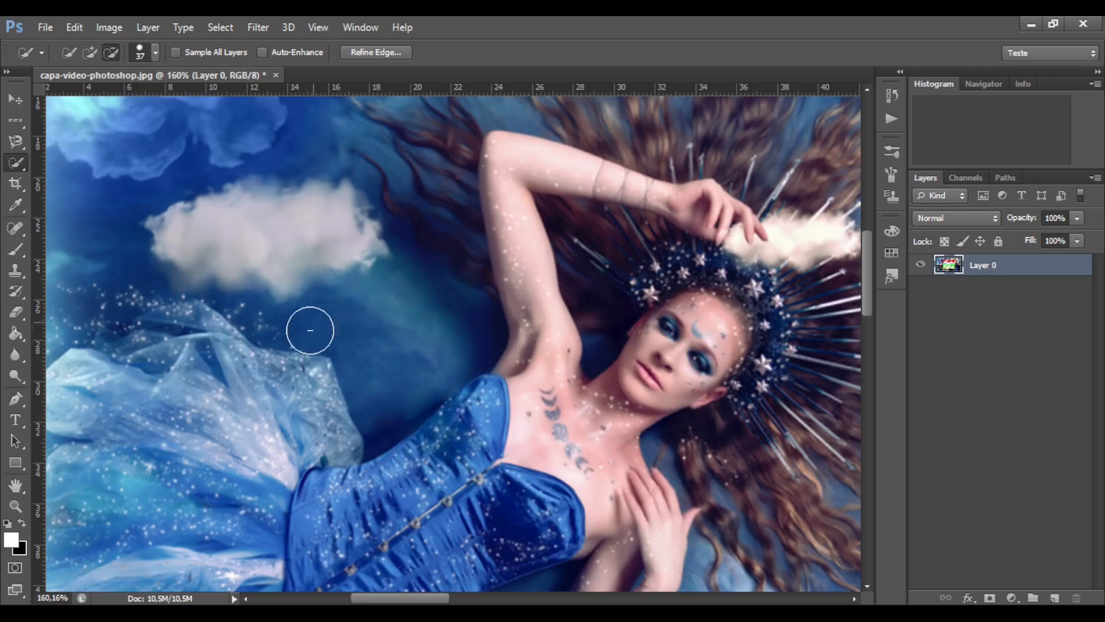
scroll(416, 338, up, 1)
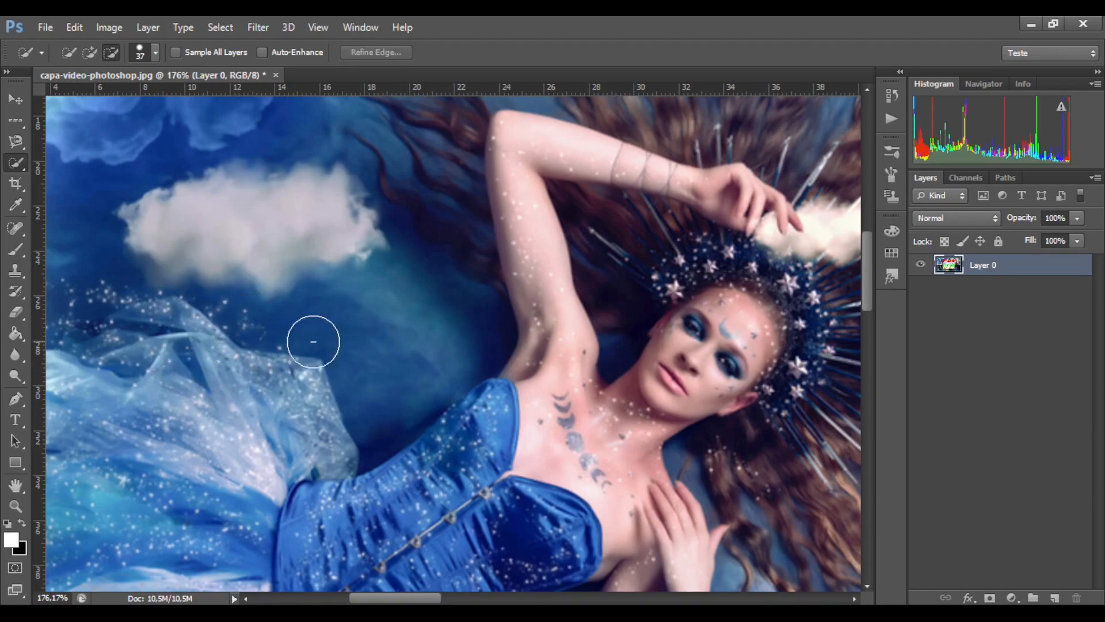
mouse_move(378, 345)
mouse_down()
mouse_move(436, 329)
mouse_move(455, 334)
mouse_move(424, 344)
mouse_up()
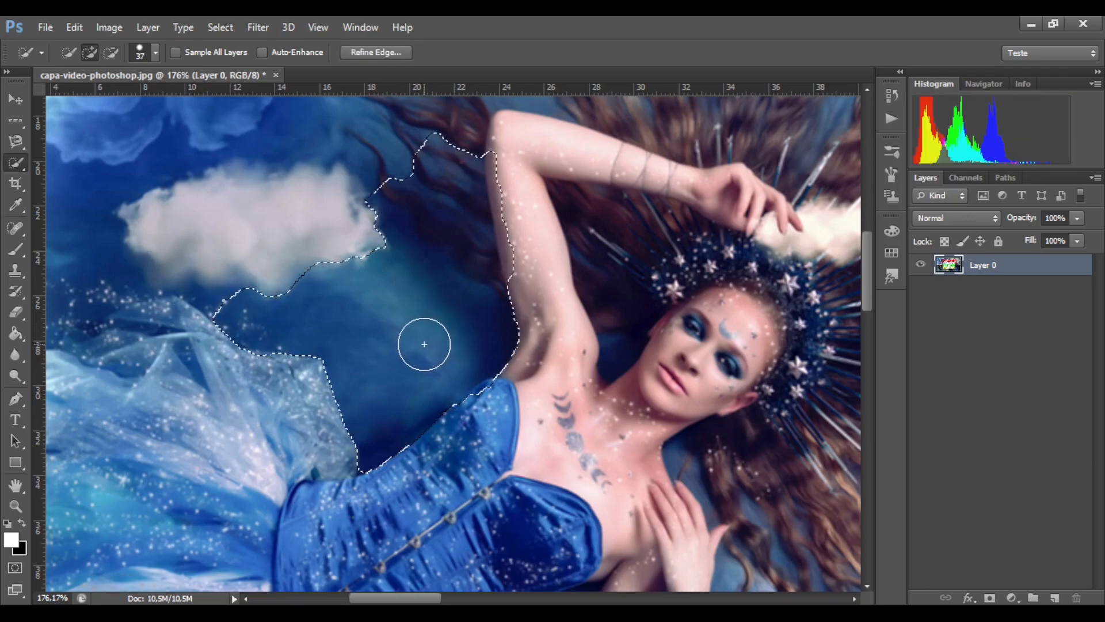
Examine up close how the selection edge follows the blue bodice and the raised arm.
key(alt)
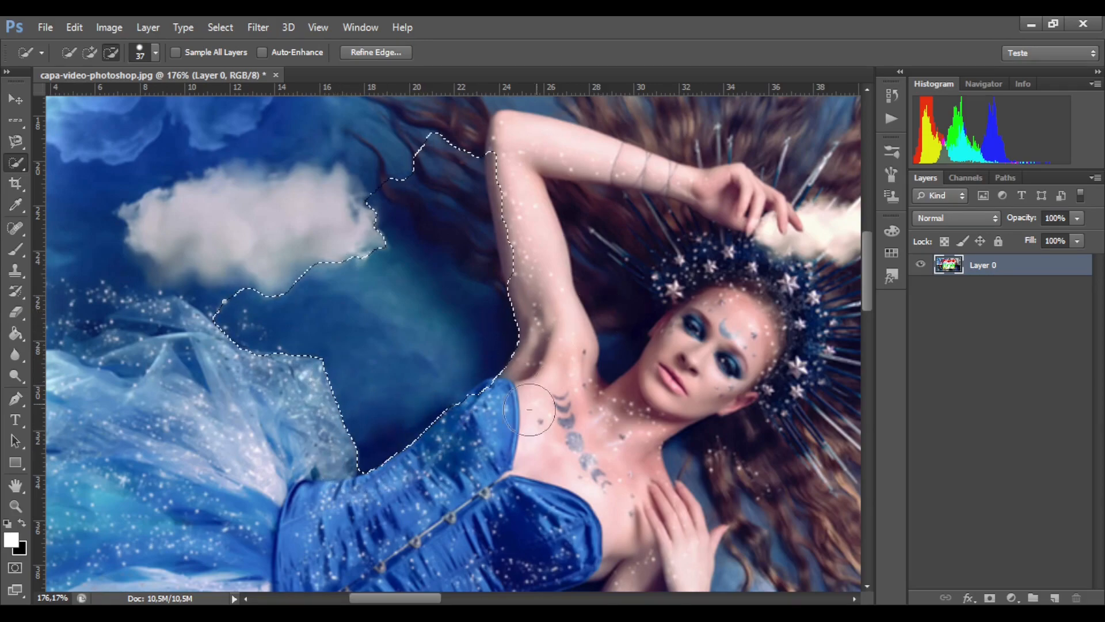
scroll(398, 452, up, 5)
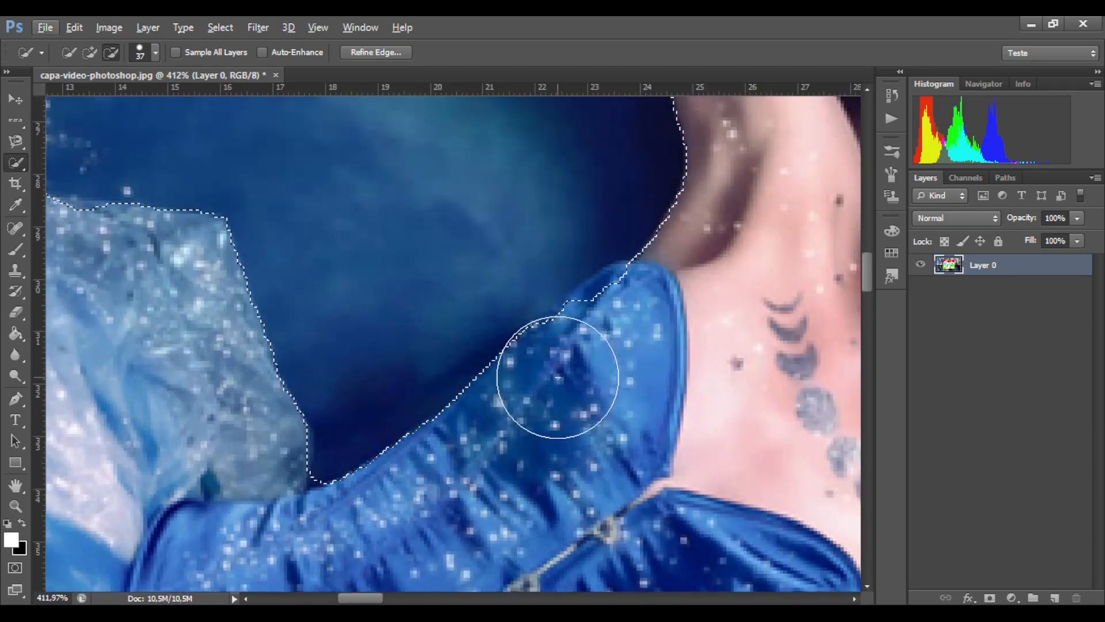
mouse_move(561, 373)
mouse_down()
mouse_move(469, 426)
mouse_move(407, 448)
mouse_up()
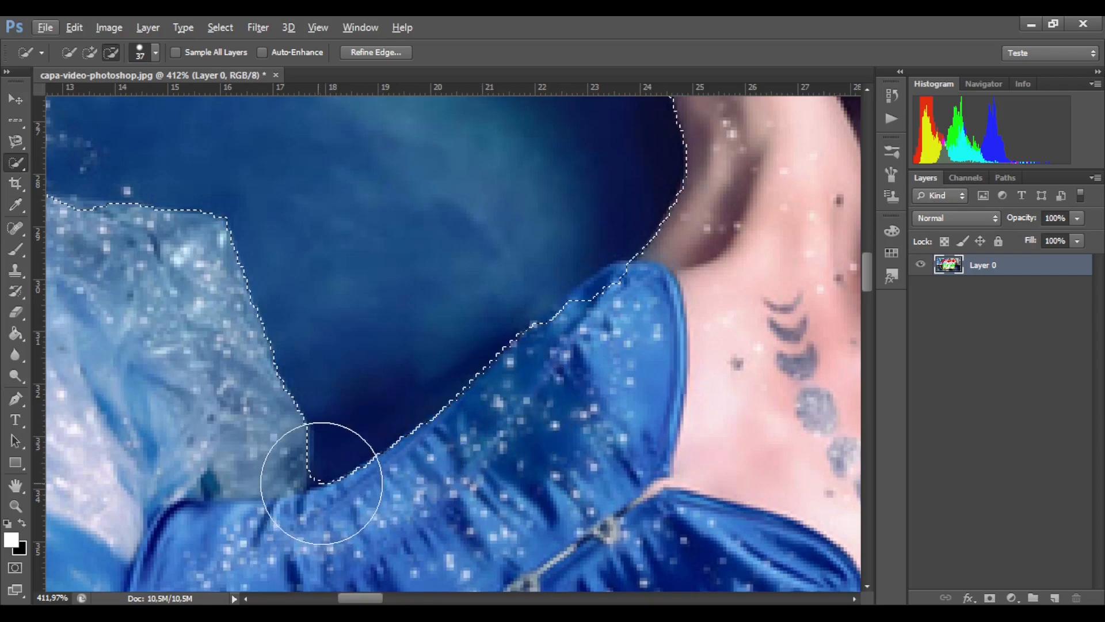
scroll(486, 407, down, 4)
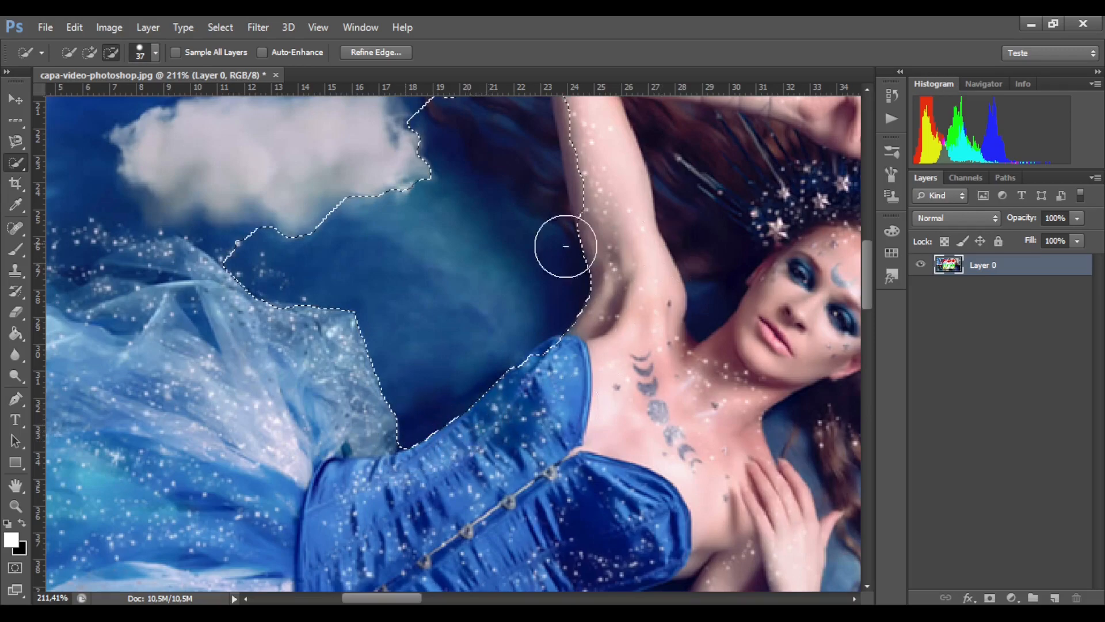
scroll(547, 259, up, 3)
scroll(547, 259, up, 1)
scroll(517, 212, up, 2)
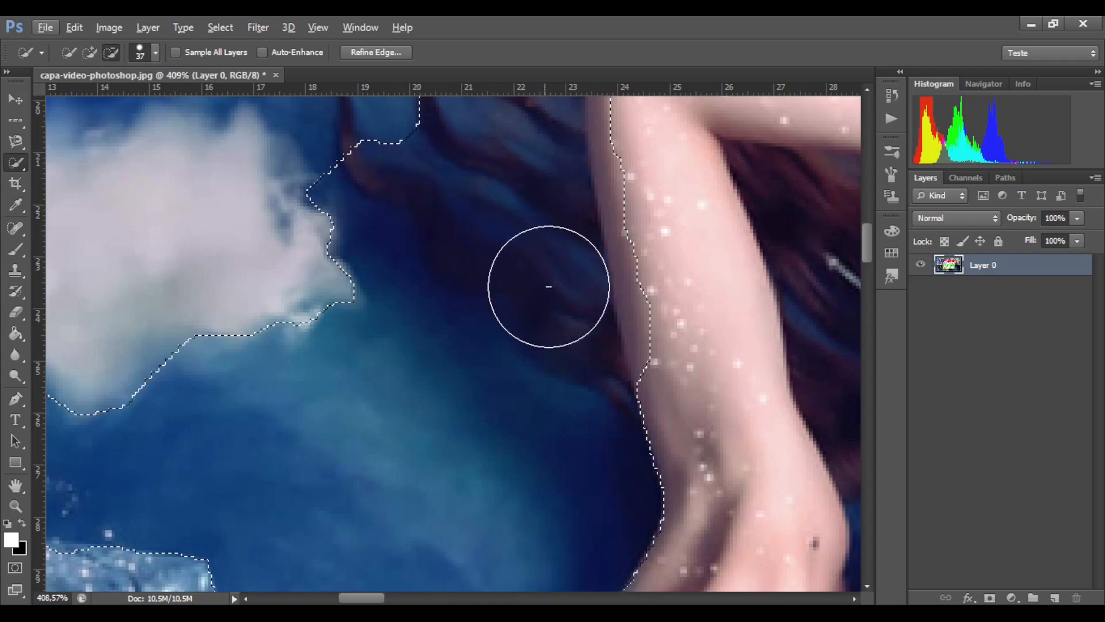
scroll(502, 172, up, 2)
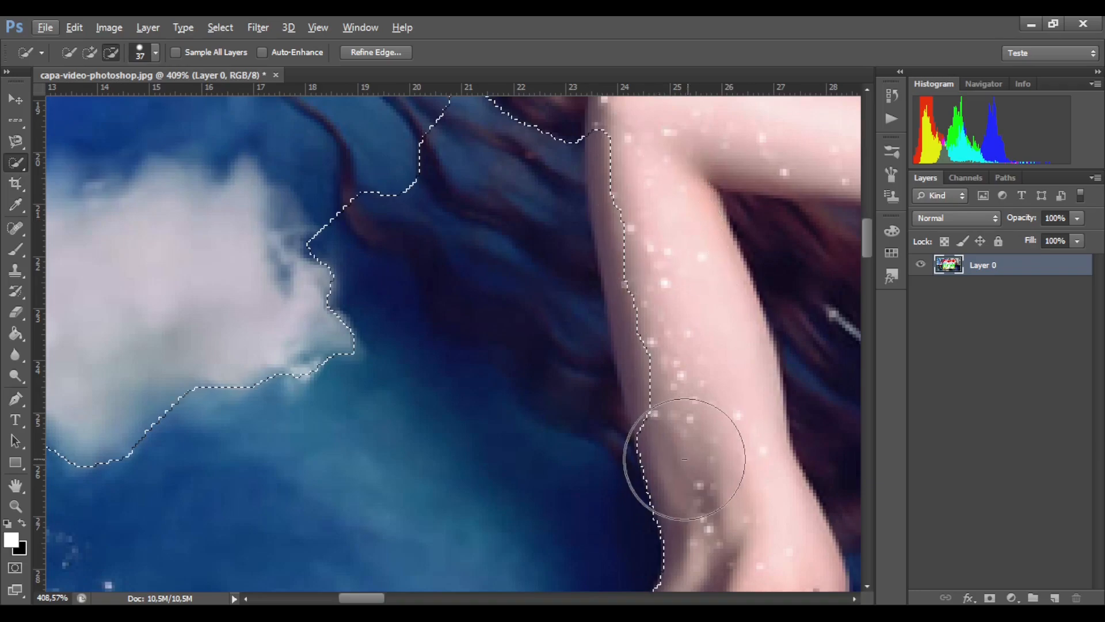
scroll(550, 436, down, 3)
scroll(489, 452, down, 1)
scroll(497, 459, up, 3)
scroll(493, 457, up, 1)
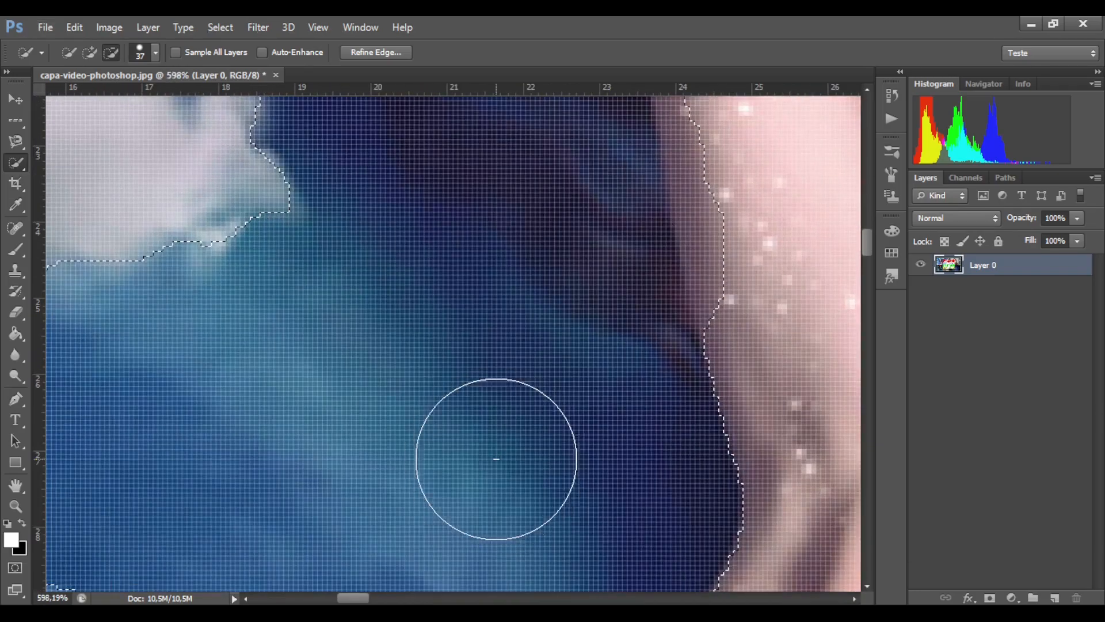
Reduce the quick selection brush to 12 px and subtract the overlapping strip along the raised upper arm from the selection.
scroll(498, 457, down, 4)
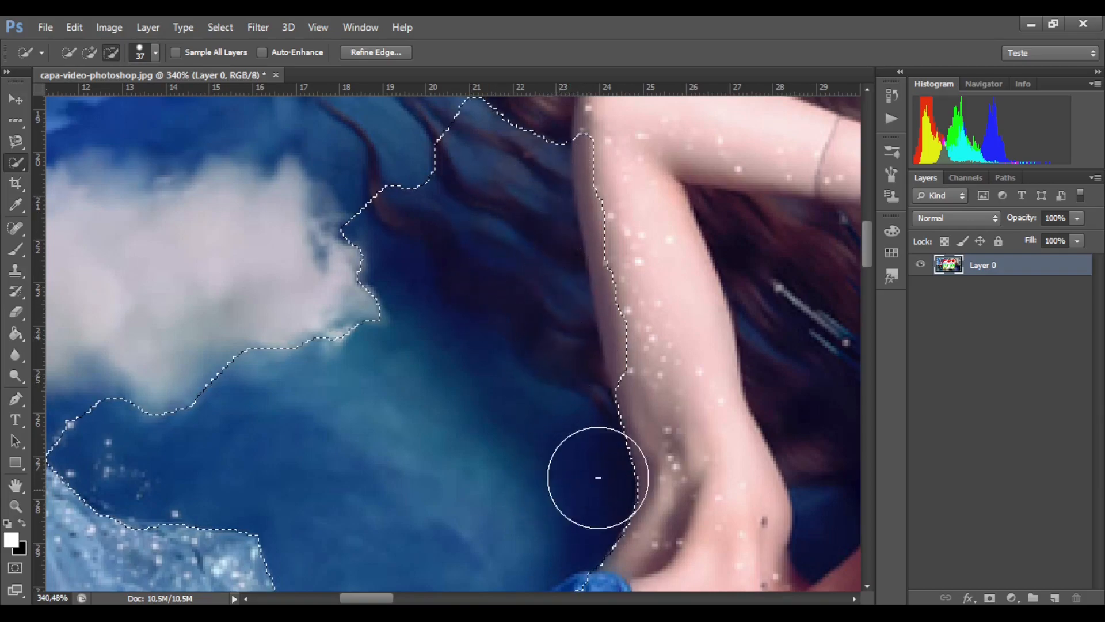
scroll(524, 359, down, 2)
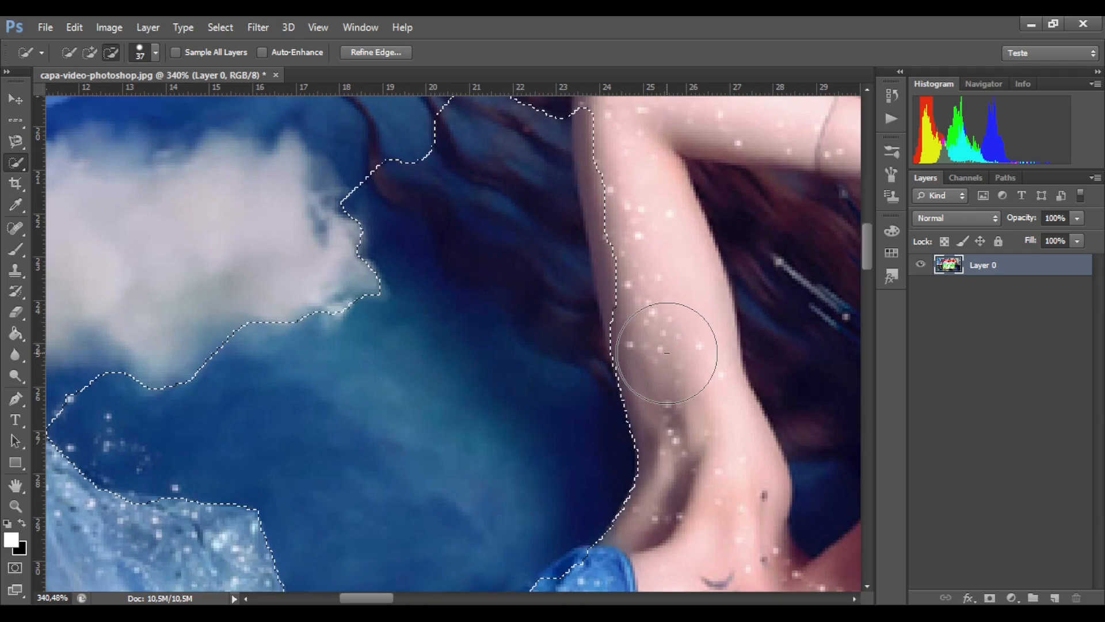
click(155, 54)
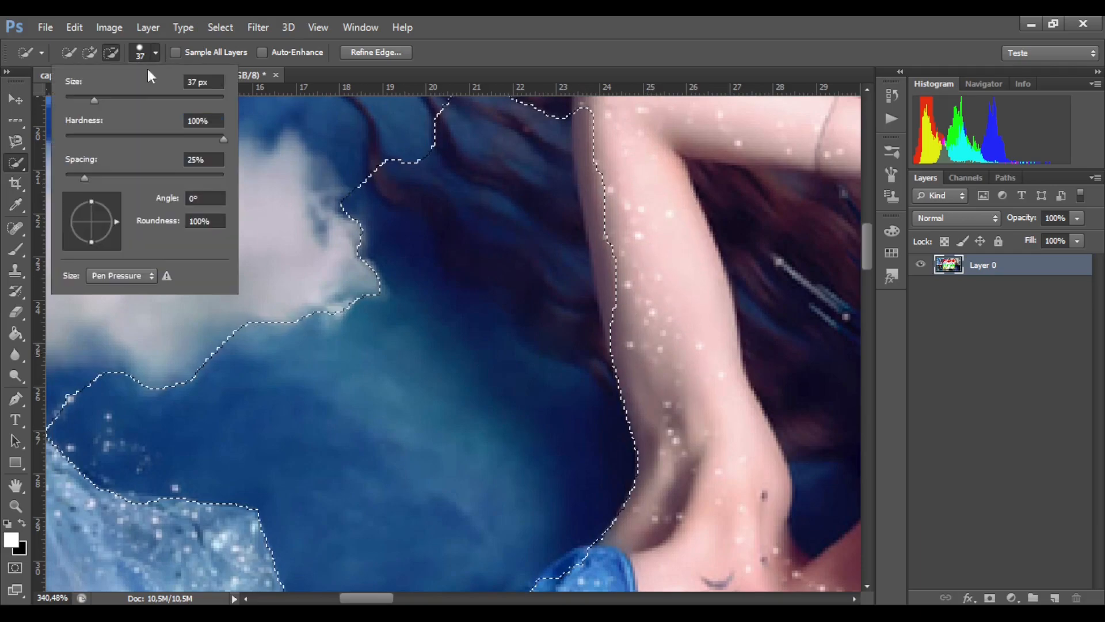
drag(102, 102, 79, 105)
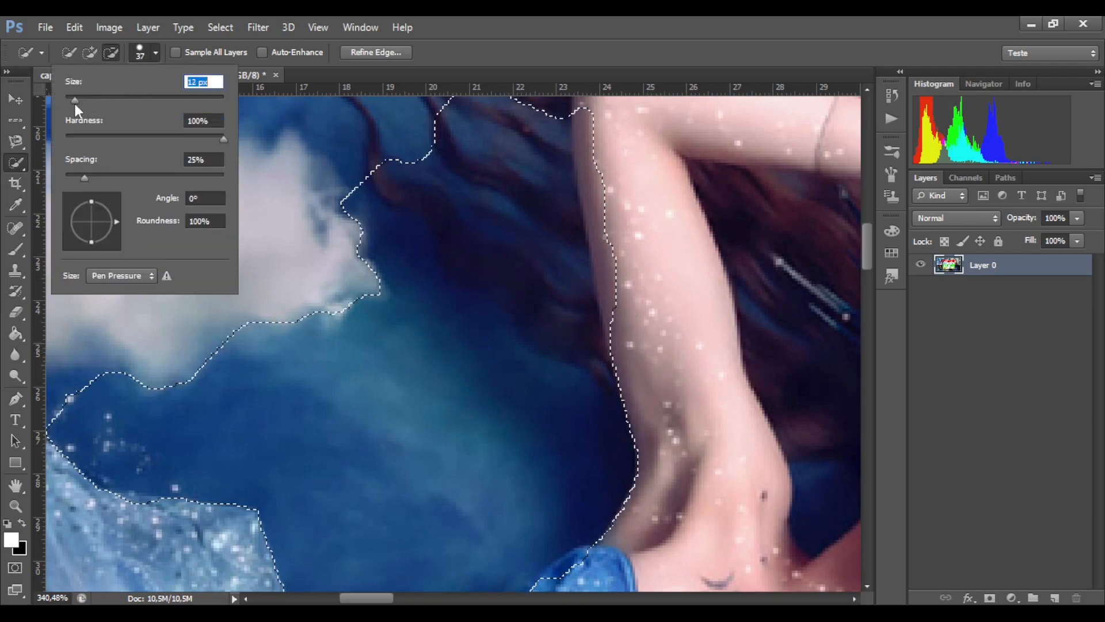
click(609, 166)
click(609, 166)
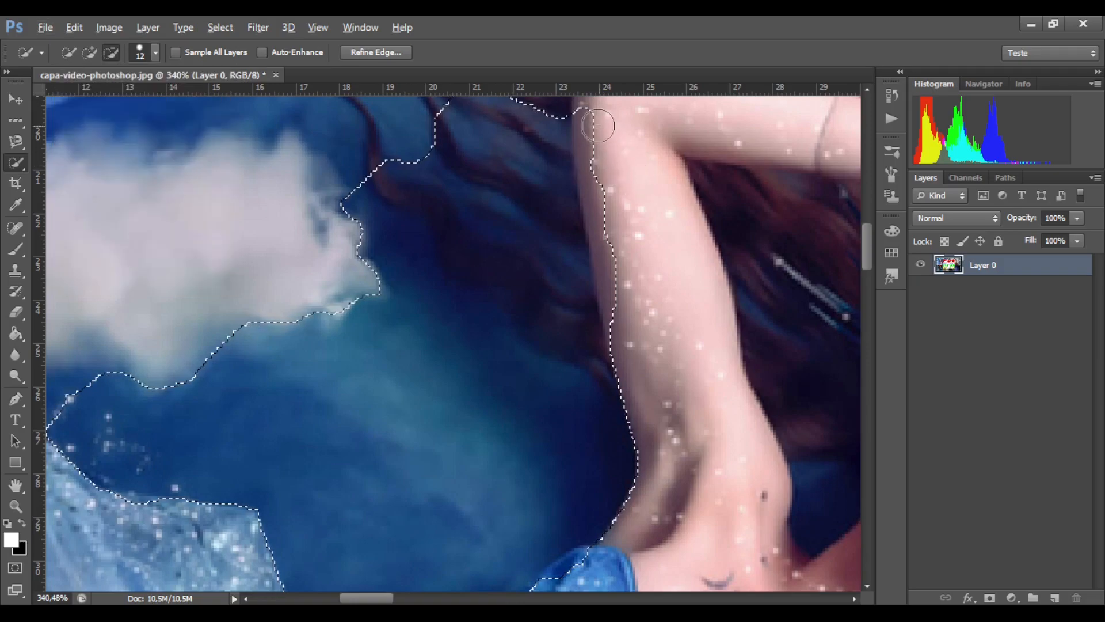
drag(590, 120, 611, 263)
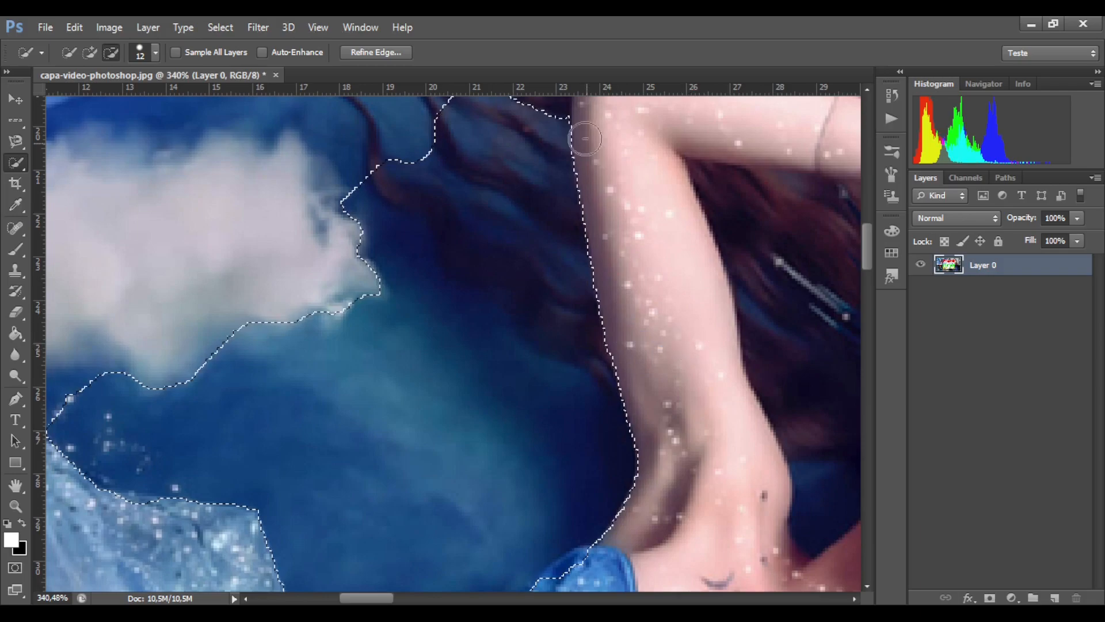
Subtract the upper edge of the blue bodice and the dark strip leading down to the tulle skirt from the selection.
scroll(709, 455, down, 2)
scroll(709, 454, down, 4)
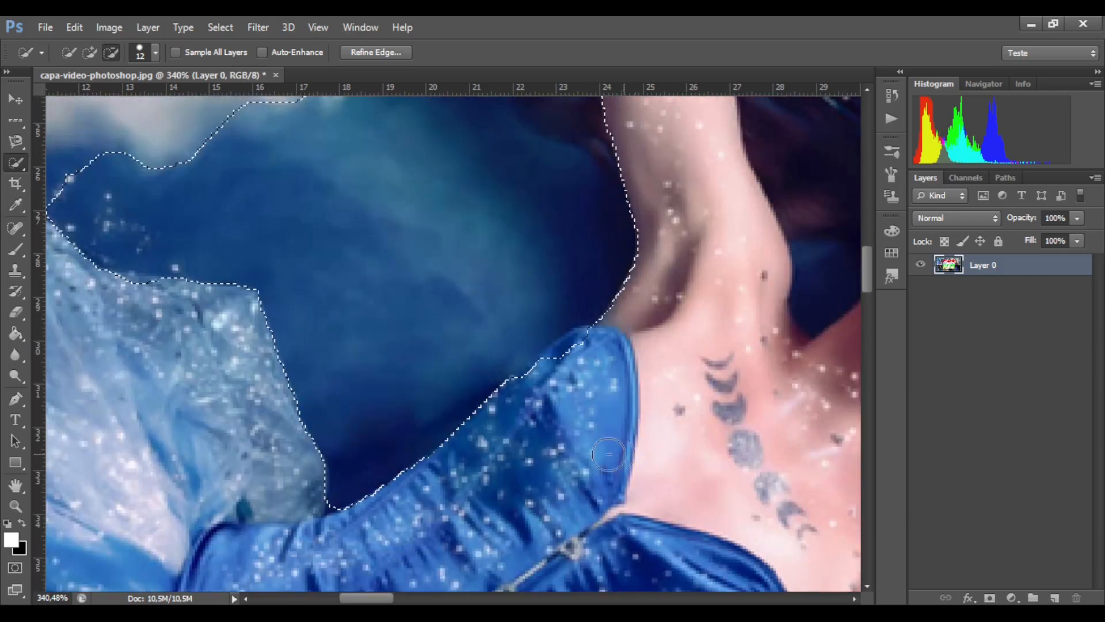
scroll(568, 395, up, 4)
scroll(579, 387, up, 1)
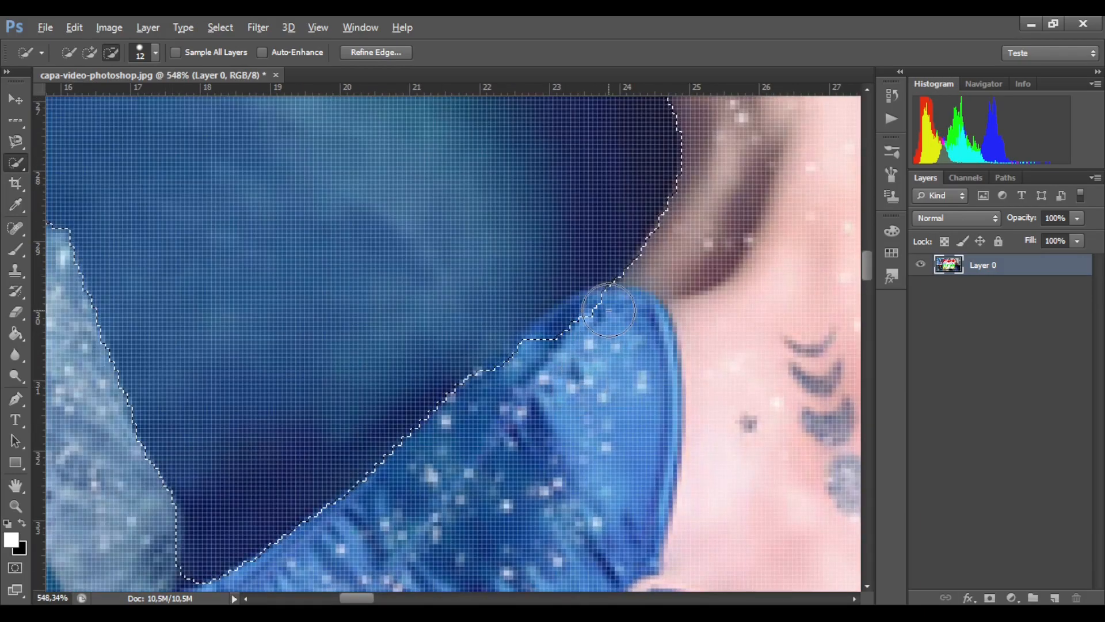
scroll(612, 310, down, 1)
mouse_move(610, 310)
mouse_down()
mouse_move(561, 339)
mouse_move(575, 361)
mouse_move(539, 365)
mouse_move(470, 410)
mouse_up()
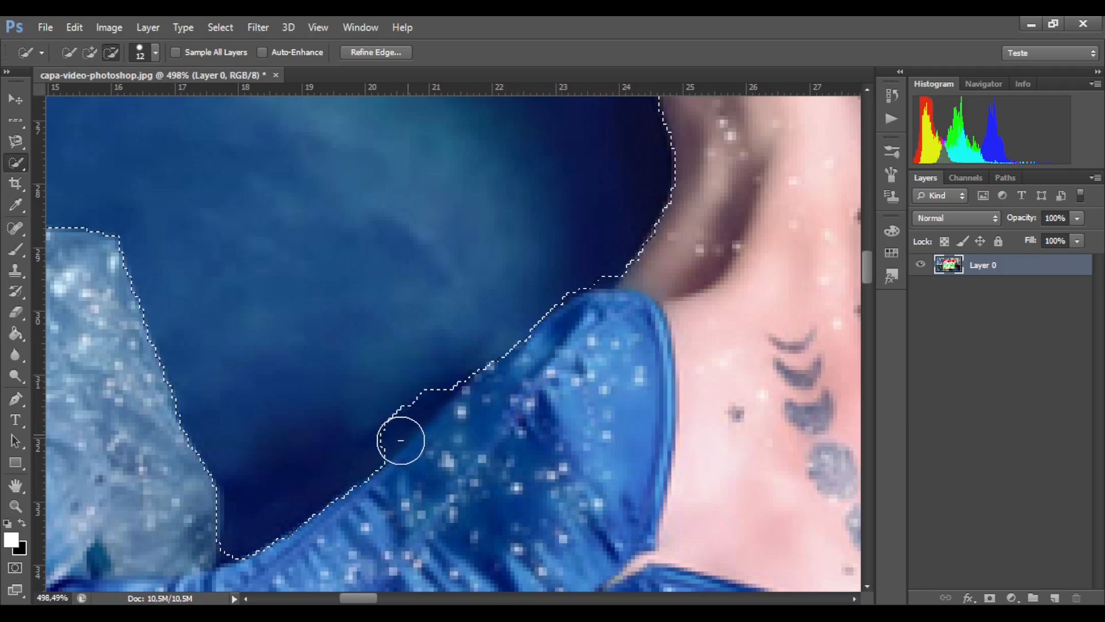
drag(296, 505, 297, 519)
scroll(291, 523, down, 5)
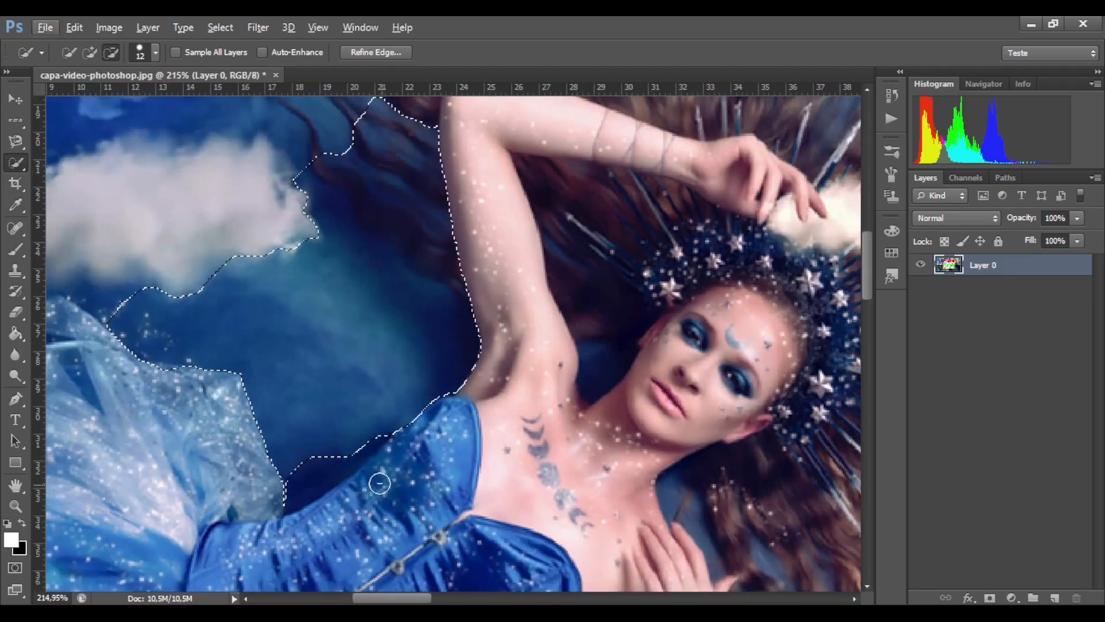
mouse_move(380, 483)
mouse_down()
mouse_move(311, 486)
mouse_move(286, 500)
mouse_up()
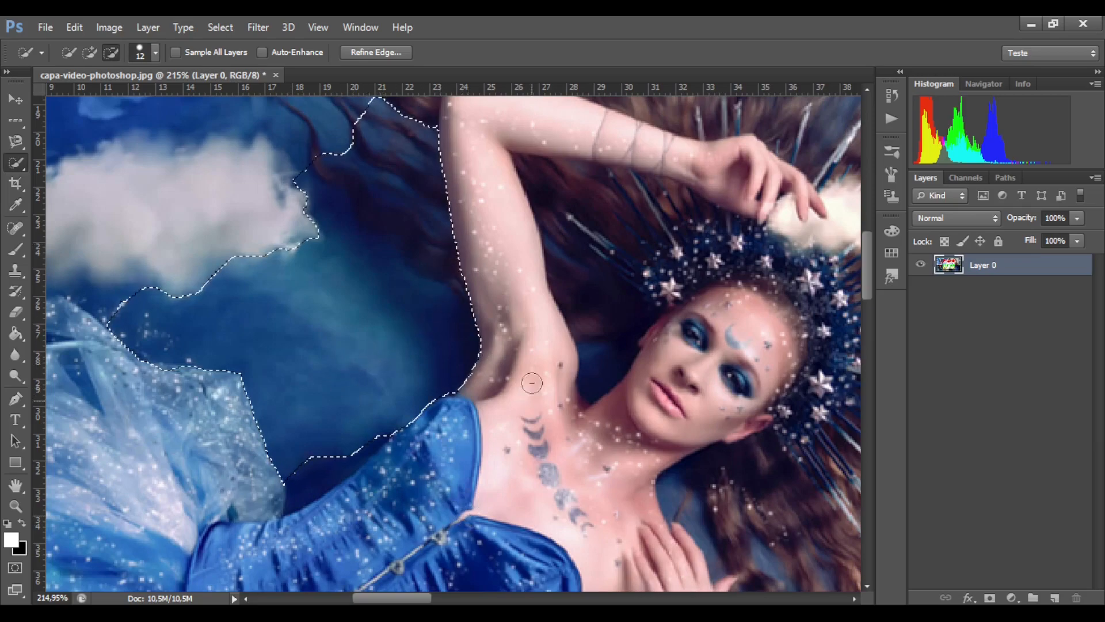
Subtract the sparkling upper edge of the tulle skirt from the quick selection.
scroll(162, 397, up, 5)
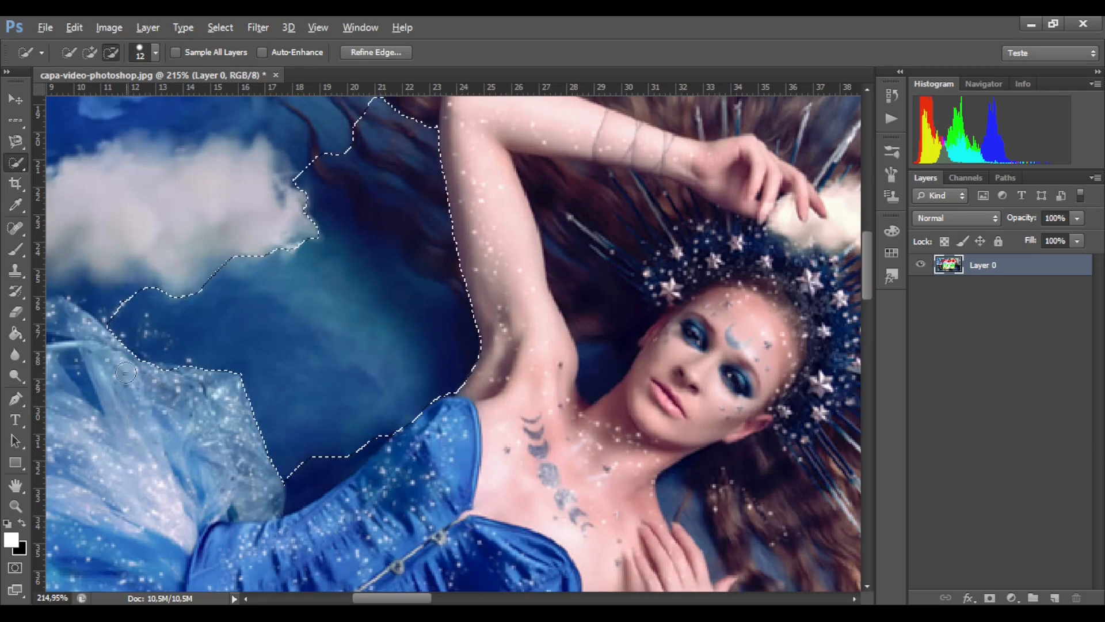
scroll(230, 349, down, 3)
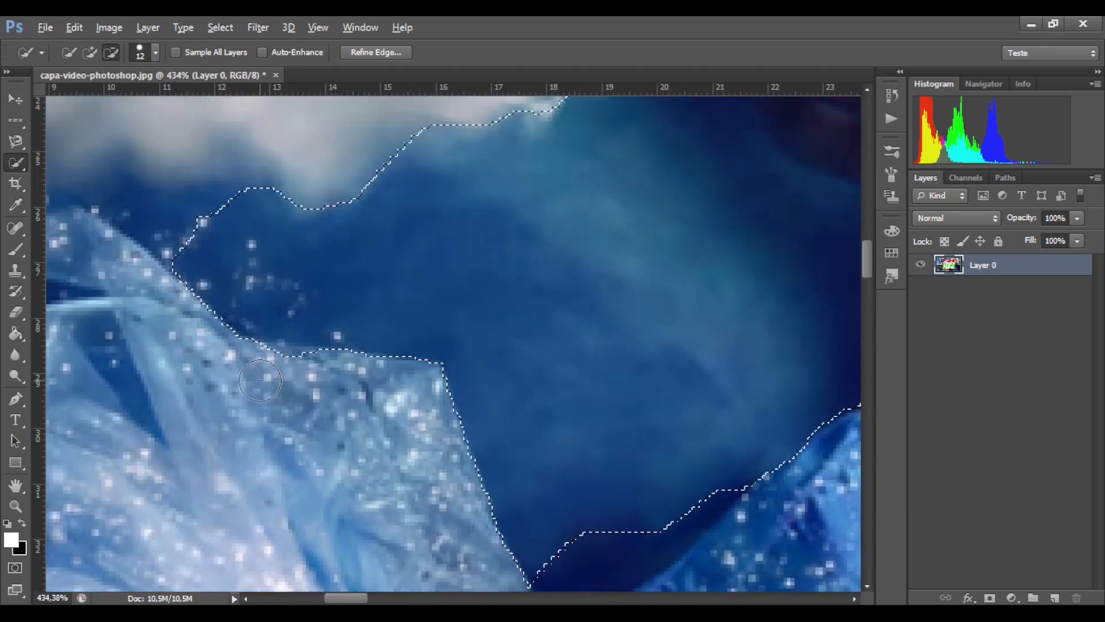
click(262, 363)
drag(262, 363, 366, 379)
scroll(540, 397, down, 6)
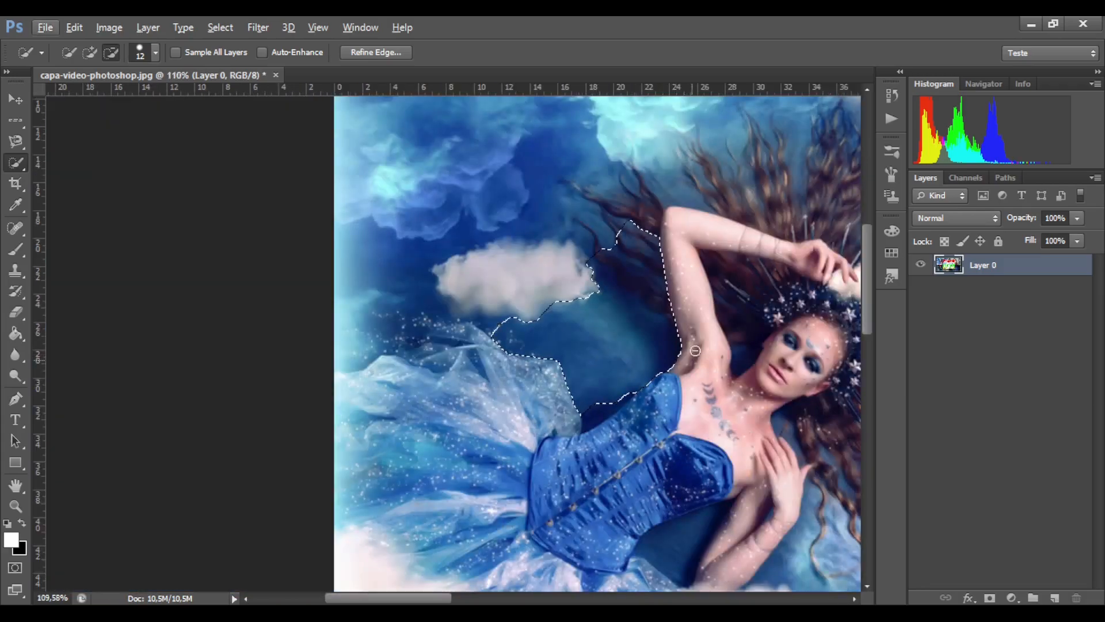
Subtract the dark hair strands between the cloud and the raised arm, including the small leftover fragments, from the selection.
scroll(678, 259, up, 8)
scroll(662, 279, down, 3)
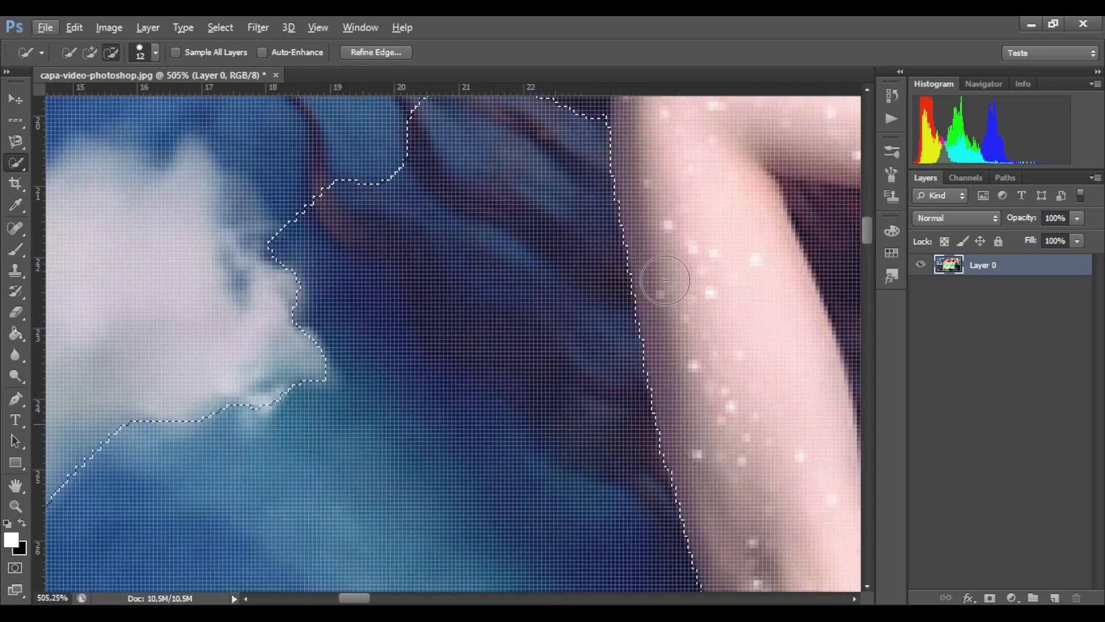
scroll(664, 280, down, 2)
mouse_move(647, 399)
mouse_down()
mouse_move(612, 387)
mouse_move(582, 338)
mouse_move(509, 293)
mouse_move(486, 257)
mouse_move(439, 237)
mouse_up()
mouse_move(455, 183)
mouse_down()
mouse_move(532, 120)
mouse_move(568, 154)
mouse_move(653, 169)
mouse_move(615, 151)
mouse_move(489, 155)
mouse_move(467, 196)
mouse_up()
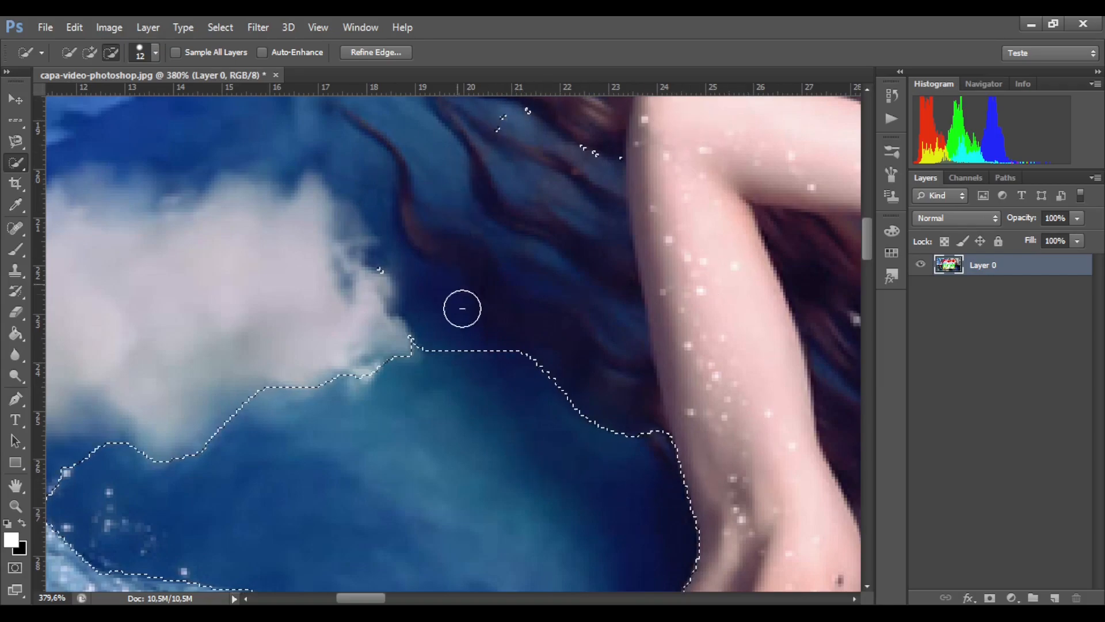
mouse_move(494, 130)
mouse_down()
mouse_move(543, 114)
mouse_move(607, 154)
mouse_up()
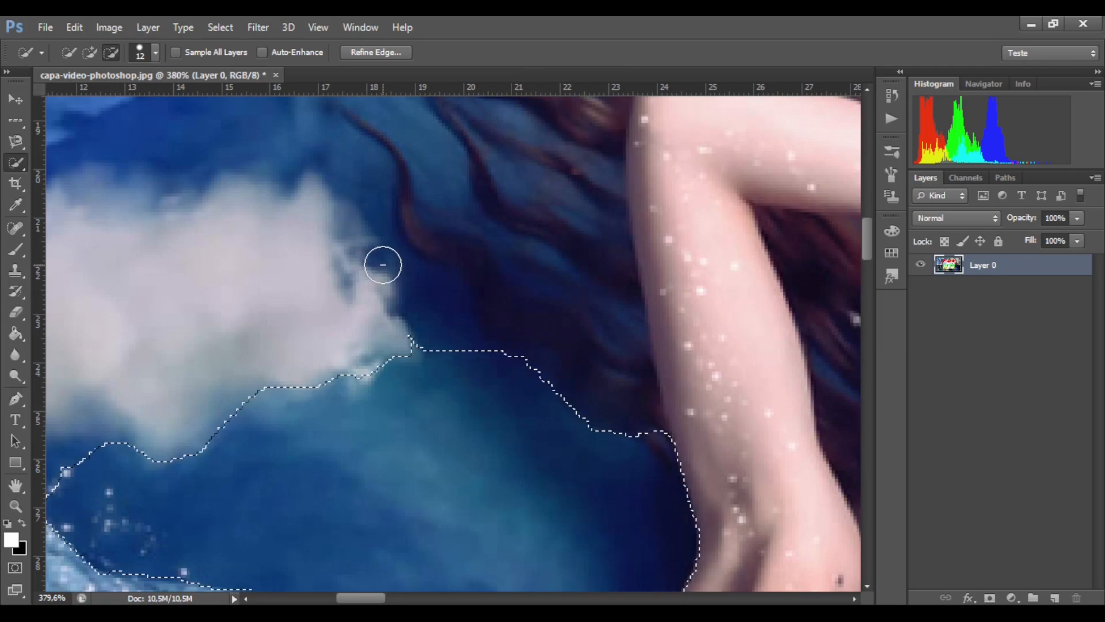
With a 6 px brush, add the blue gaps beside the cloud and between the hair strands, subtracting any hair picked up.
click(155, 53)
drag(75, 101, 70, 101)
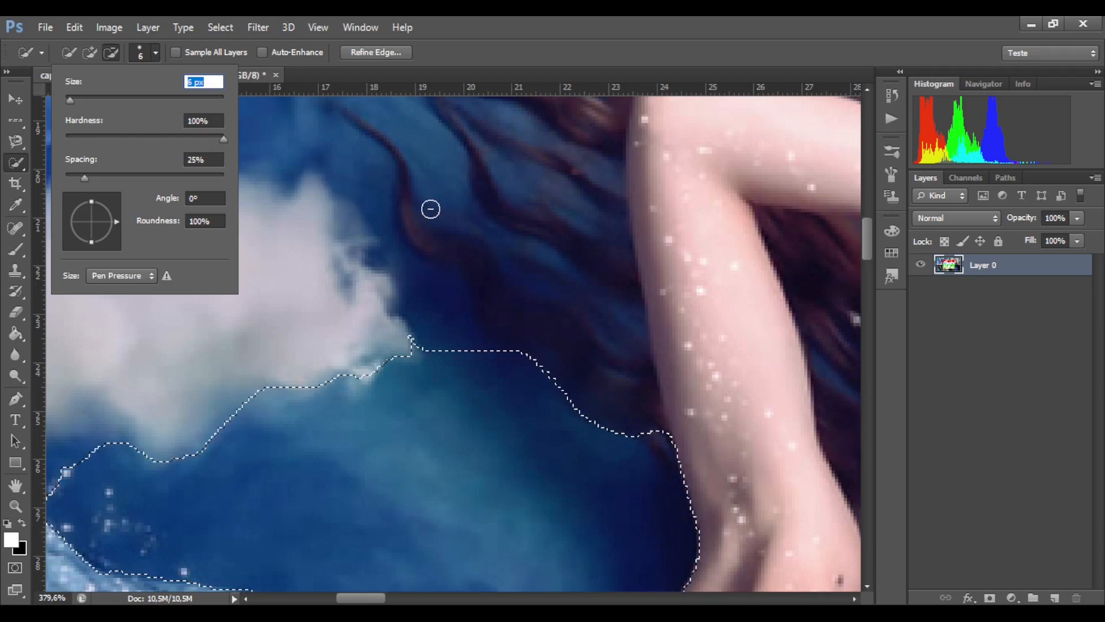
key(alt)
click(431, 282)
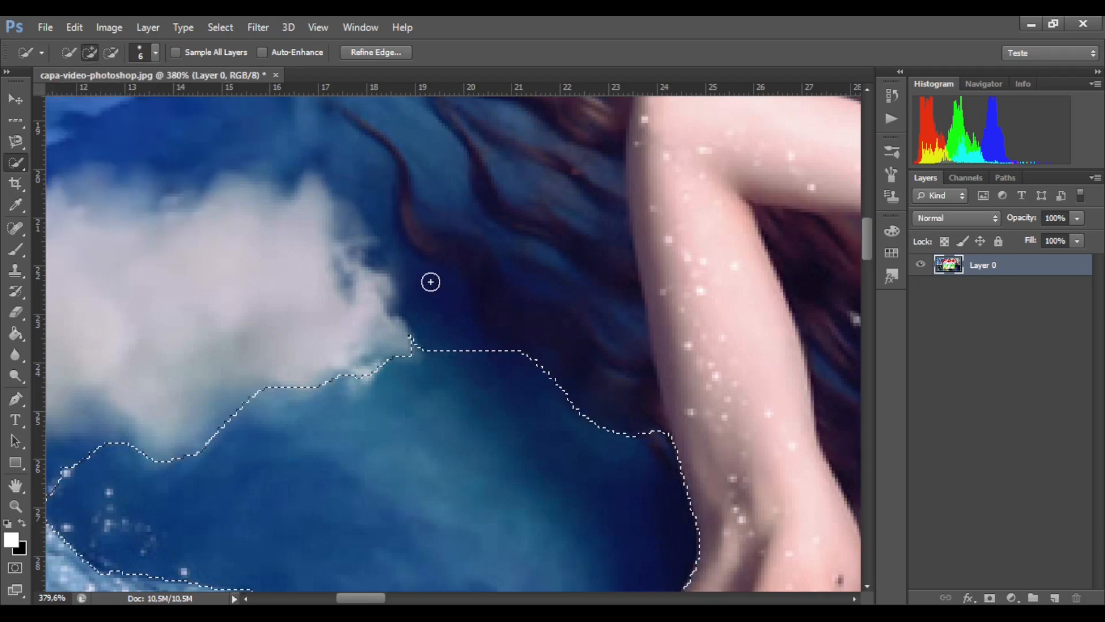
mouse_move(409, 119)
mouse_down()
mouse_move(454, 210)
mouse_move(620, 318)
mouse_up()
key(alt)
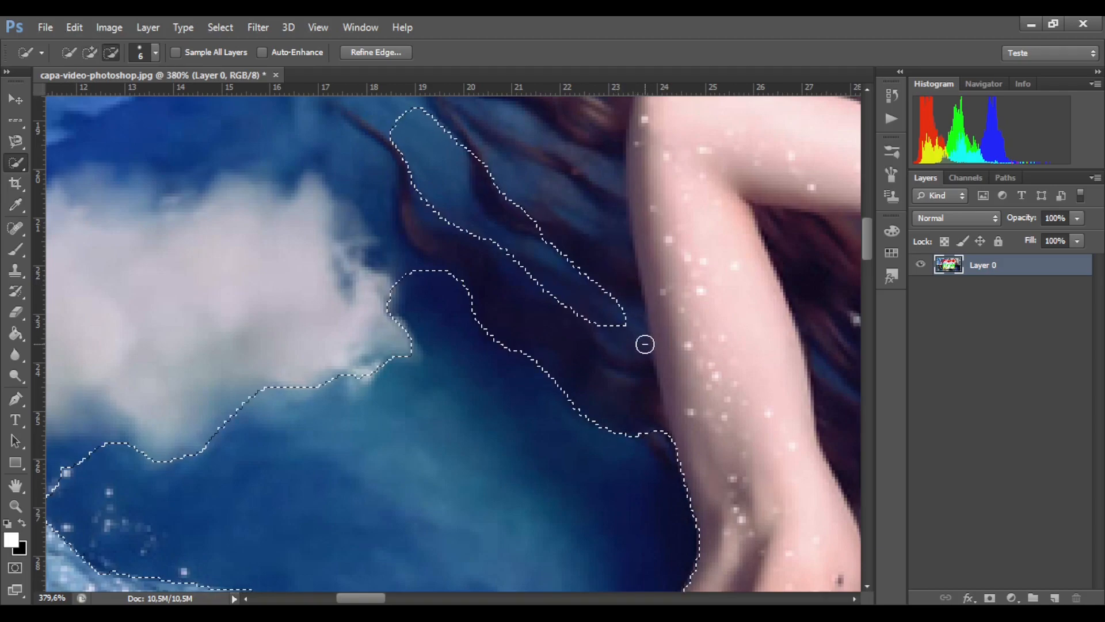
alt+click(635, 327)
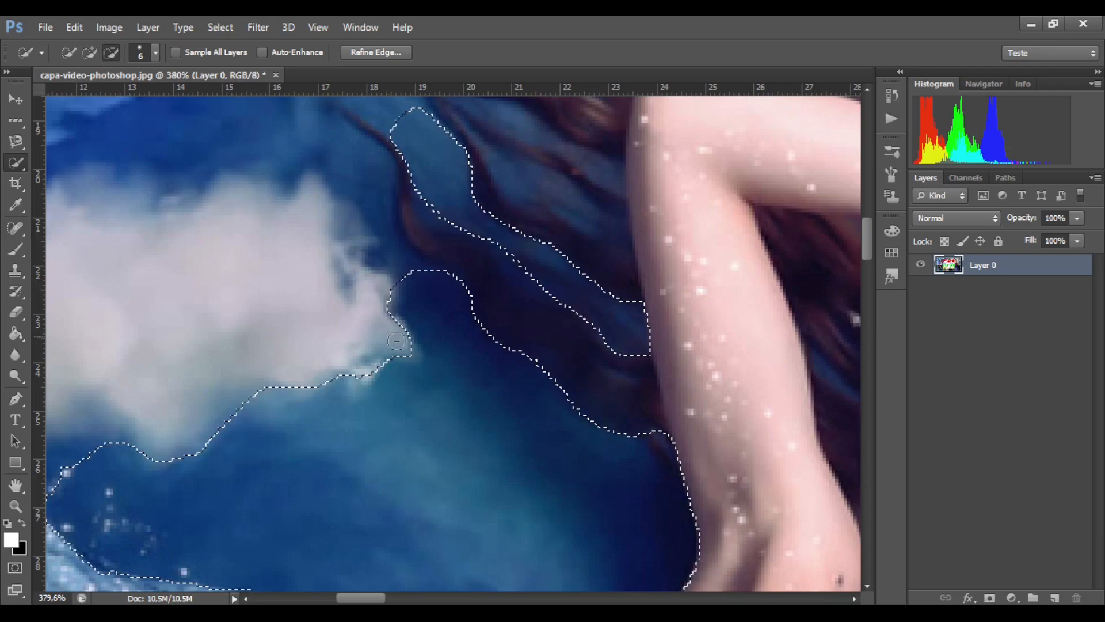
Subtract the wispy tip of the white cloud from the quick selection.
scroll(389, 345, up, 3)
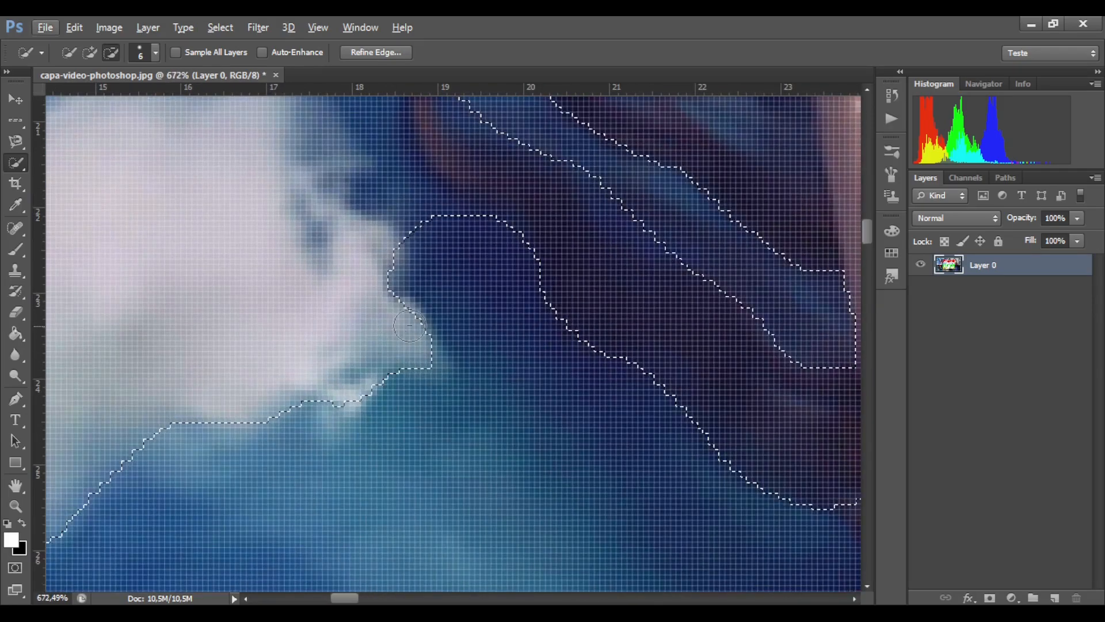
click(424, 354)
click(411, 313)
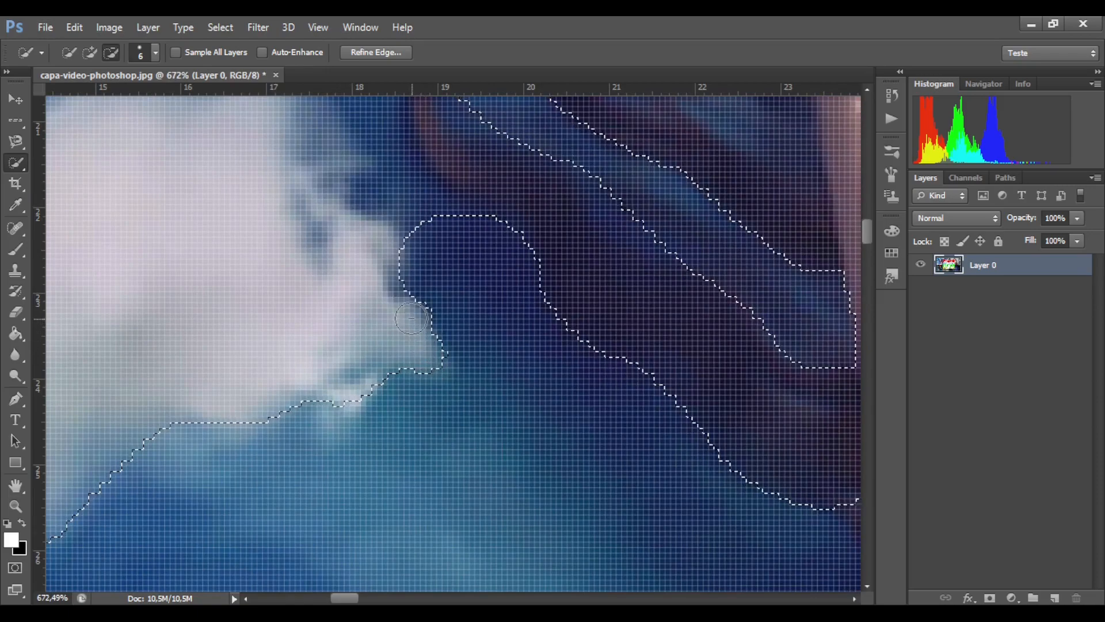
Examine the refined selection around the cloud, hair strands, arm and skirt at several magnifications.
scroll(426, 323, down, 2)
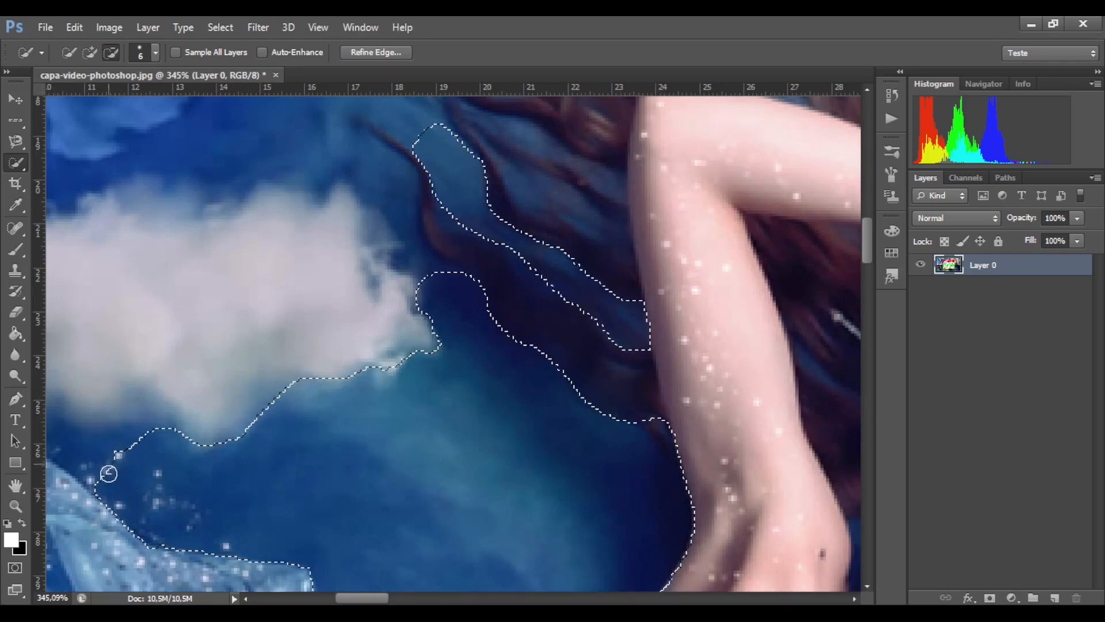
scroll(173, 516, down, 1)
scroll(518, 469, down, 2)
scroll(524, 377, up, 3)
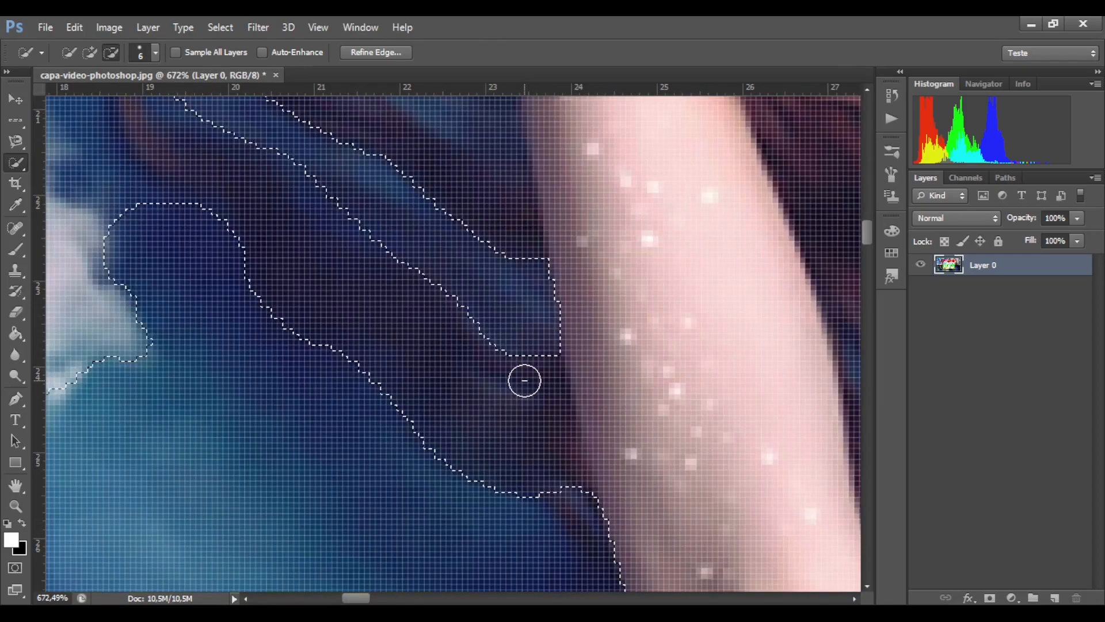
scroll(525, 381, down, 1)
scroll(524, 381, down, 4)
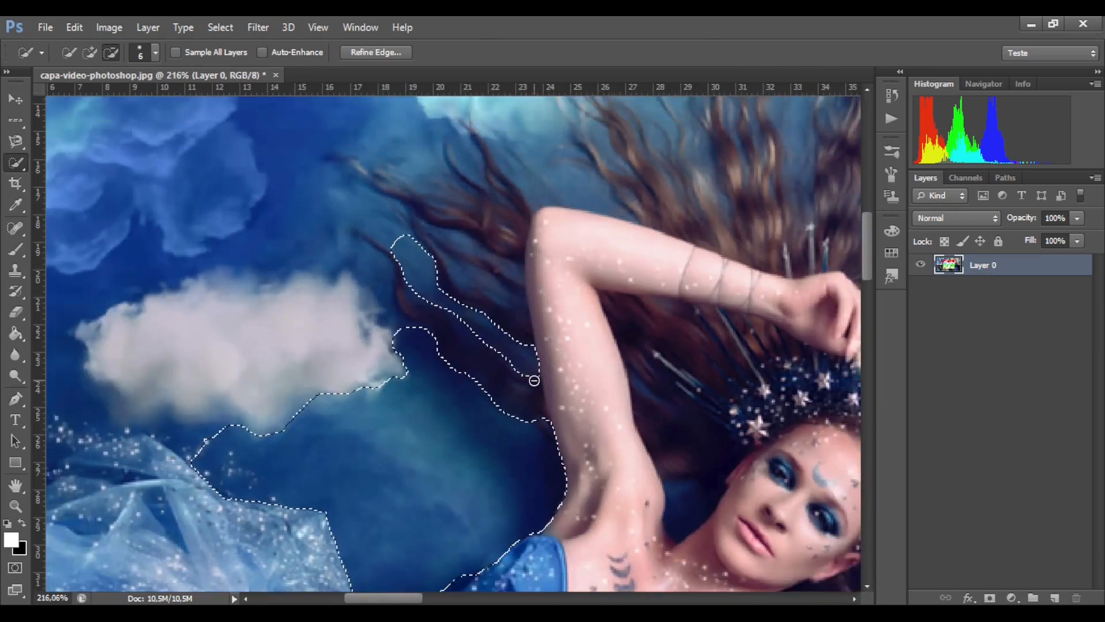
scroll(398, 377, down, 2)
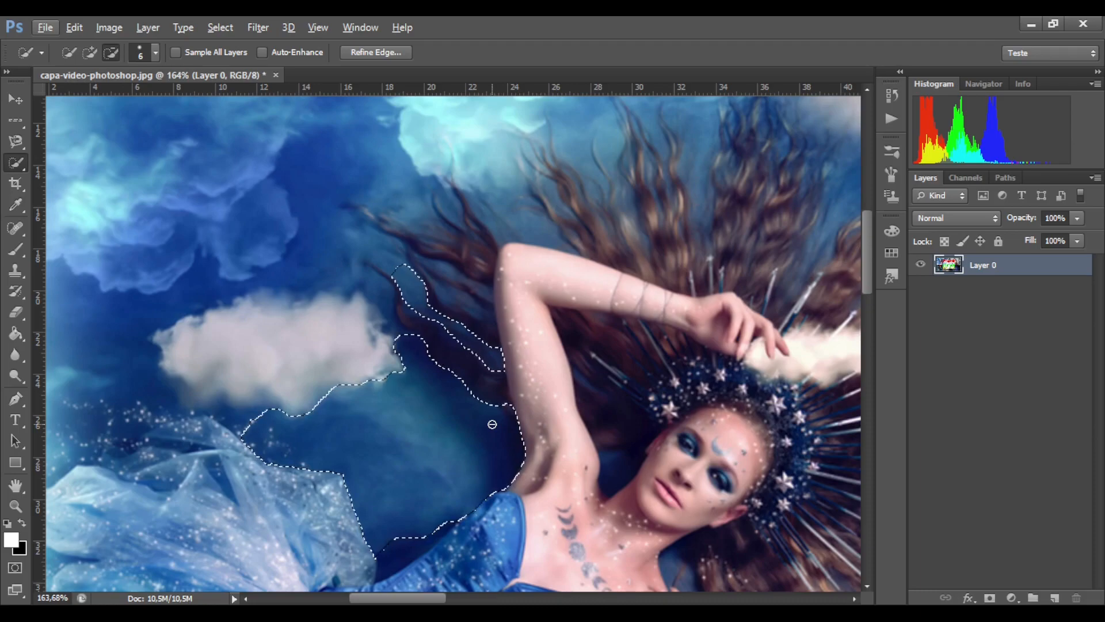
scroll(371, 326, down, 2)
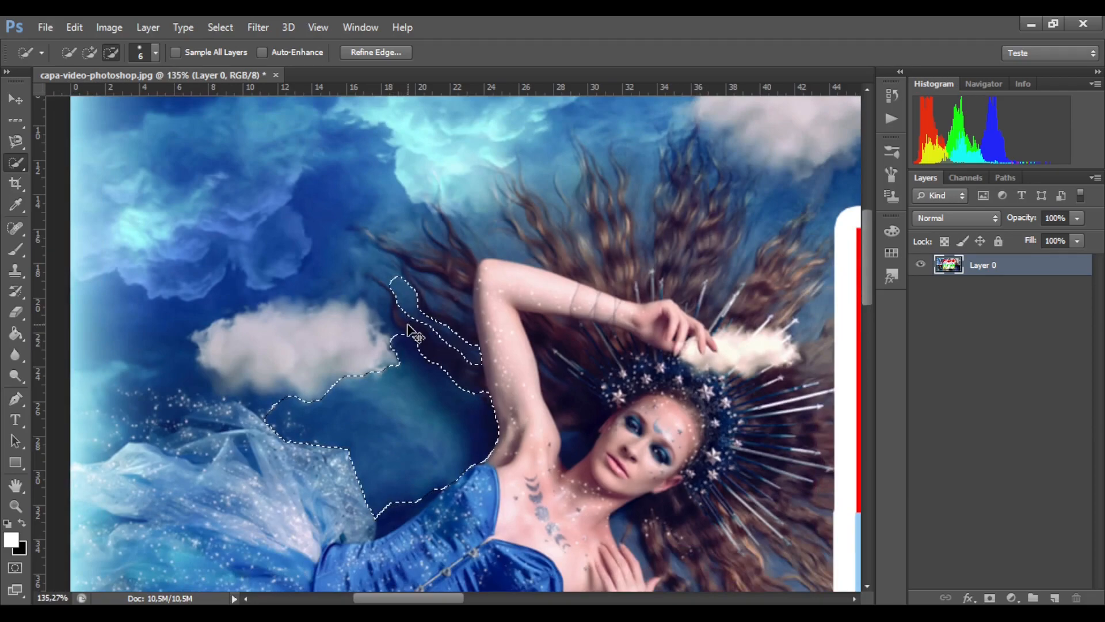
Clear the selection and switch to the Magic Wand tool.
key(ctrl+d)
right_click(23, 164)
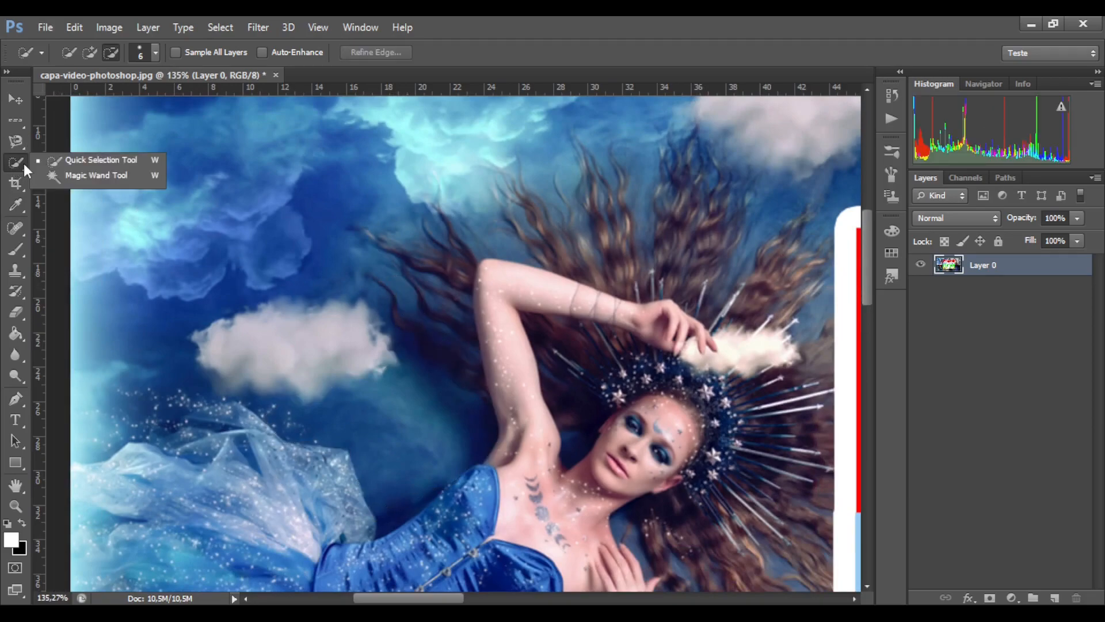
click(87, 175)
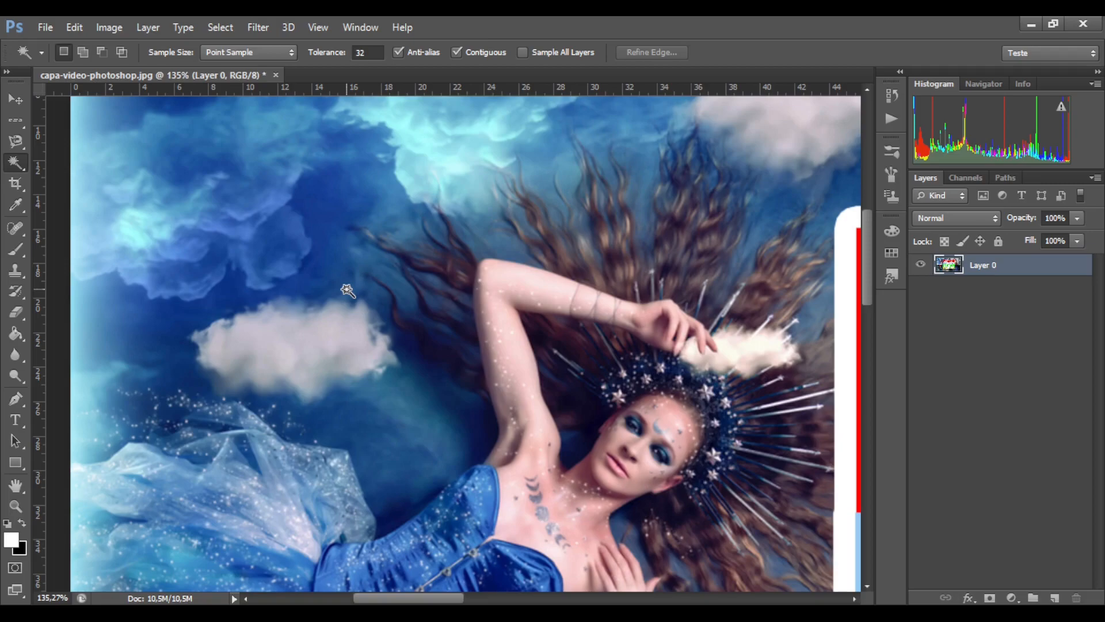
Select the dark blue sky above the white cloud with the Magic Wand and add the turquoise cloud above the hair.
click(327, 209)
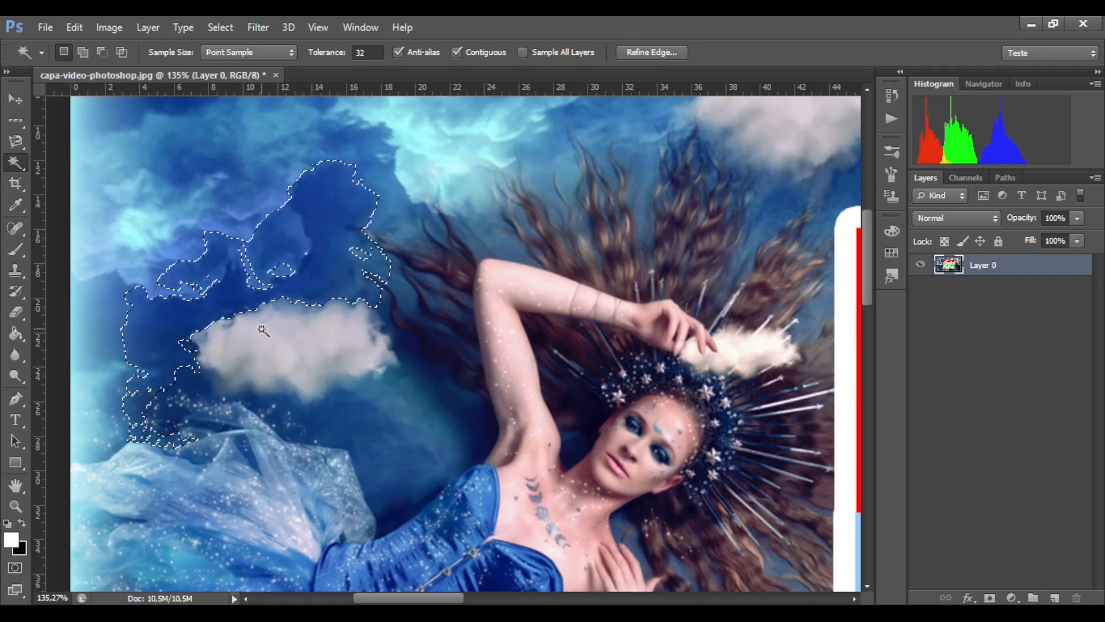
key(shift)
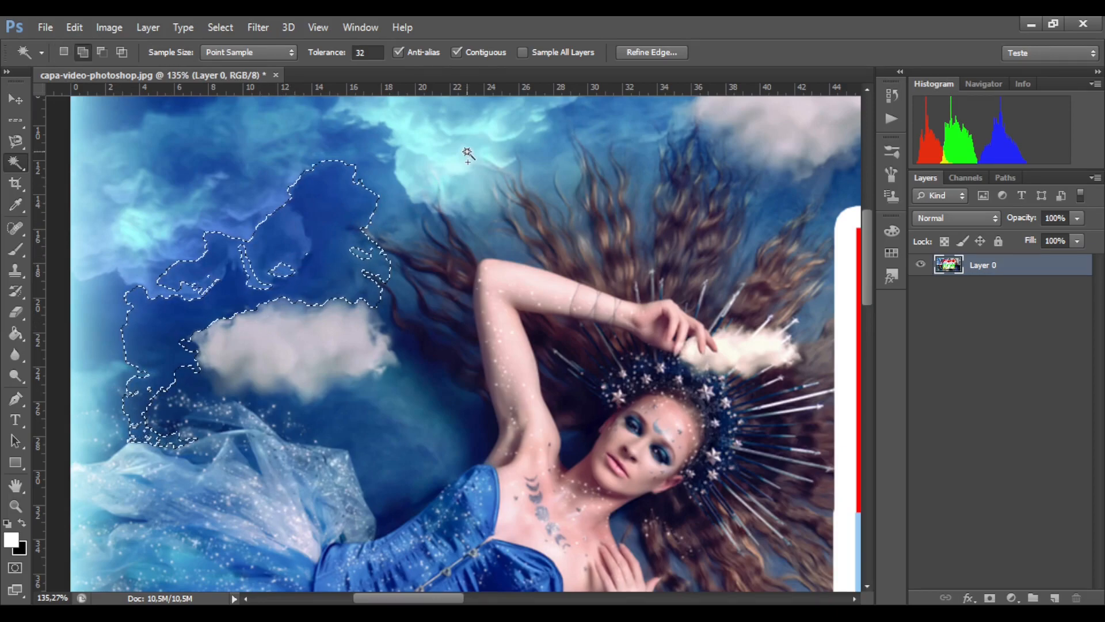
shift+click(449, 153)
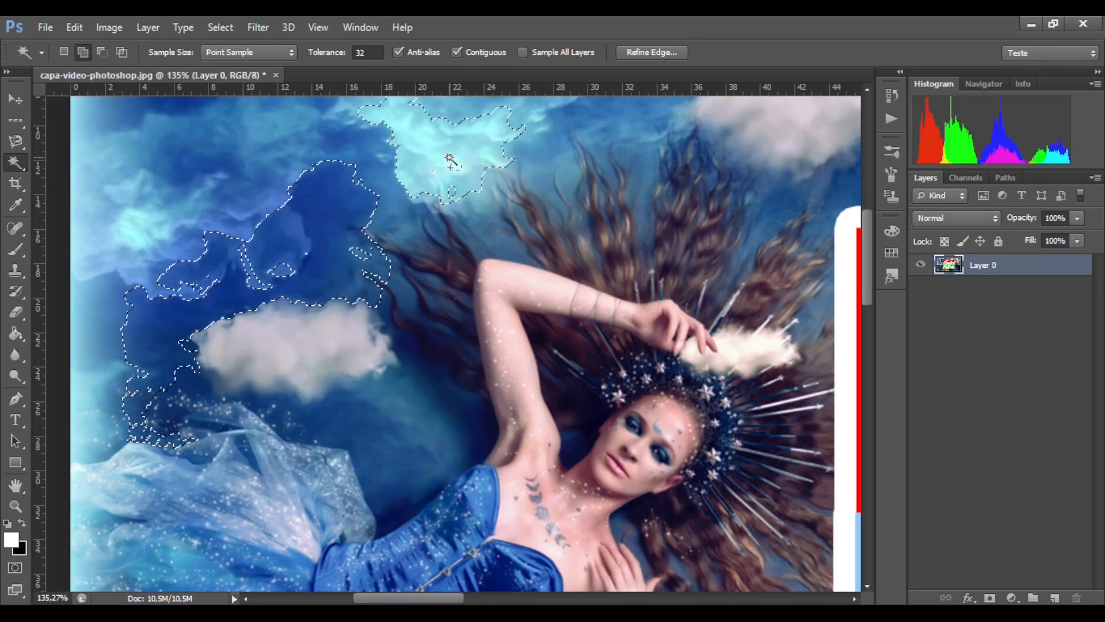
shift+click(461, 117)
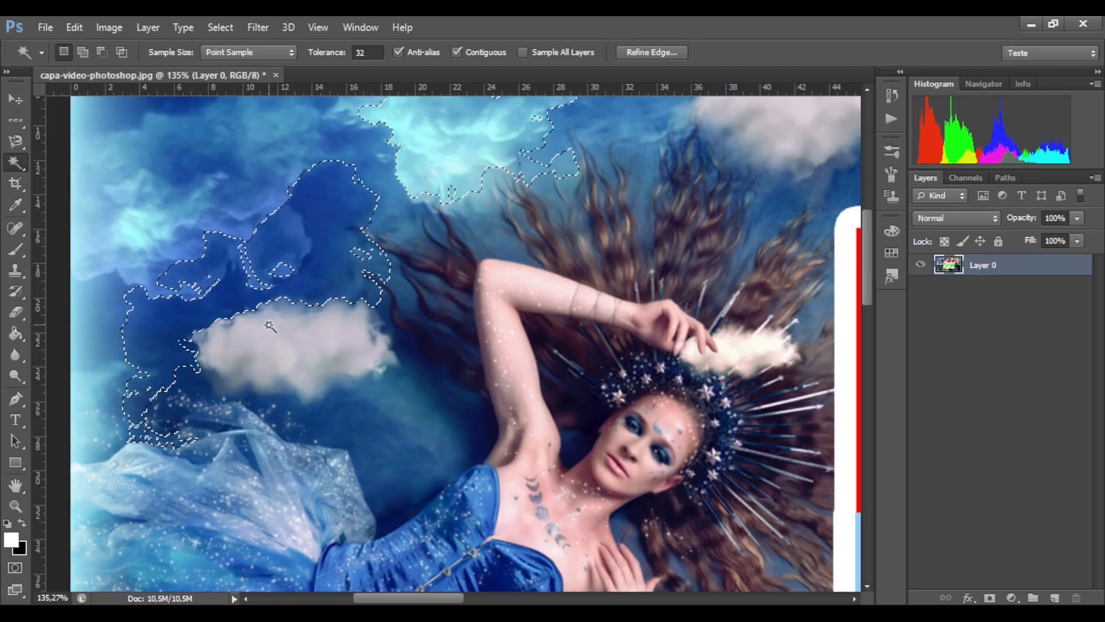
scroll(269, 331, up, 5)
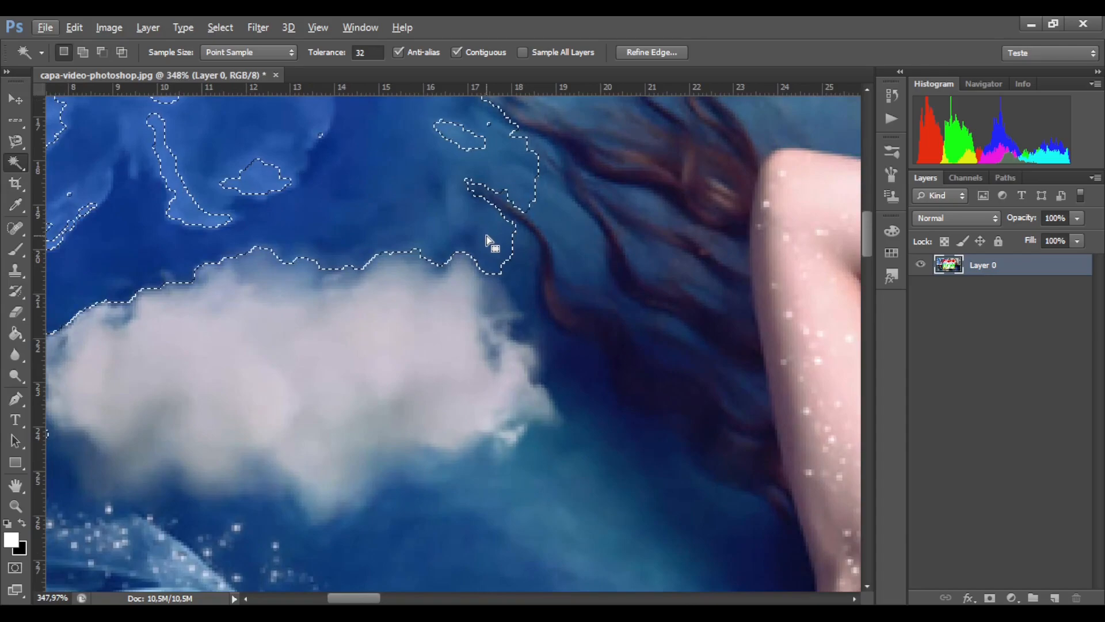
Subtract the blue sky tone along the white cloud's upper edge from the Magic Wand selection, and clear the selection.
scroll(486, 236, up, 2)
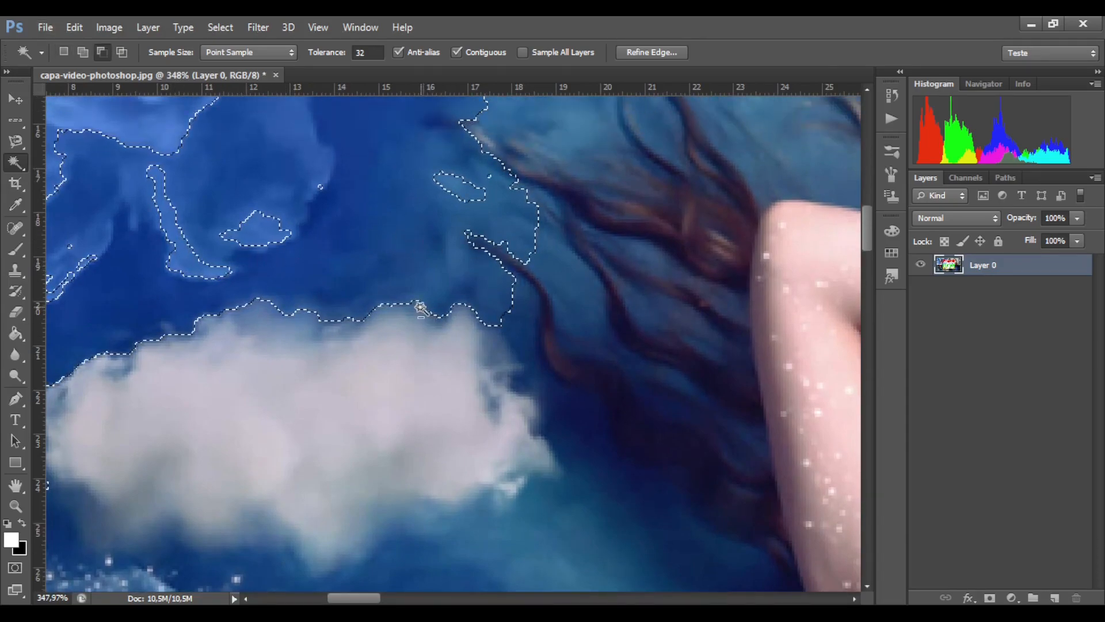
key(alt)
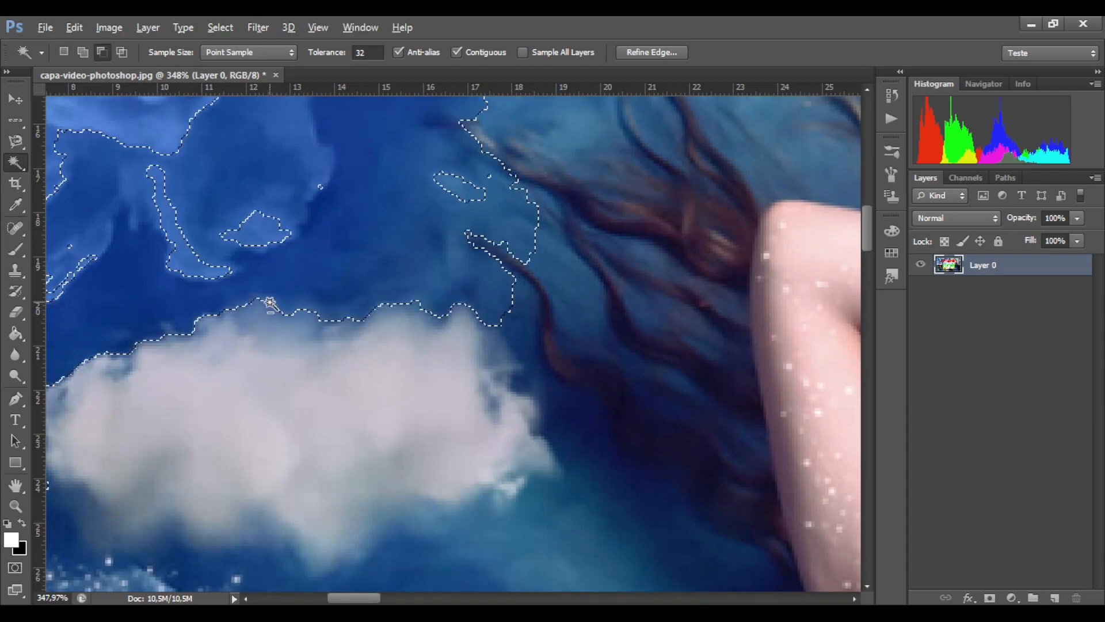
alt+click(308, 308)
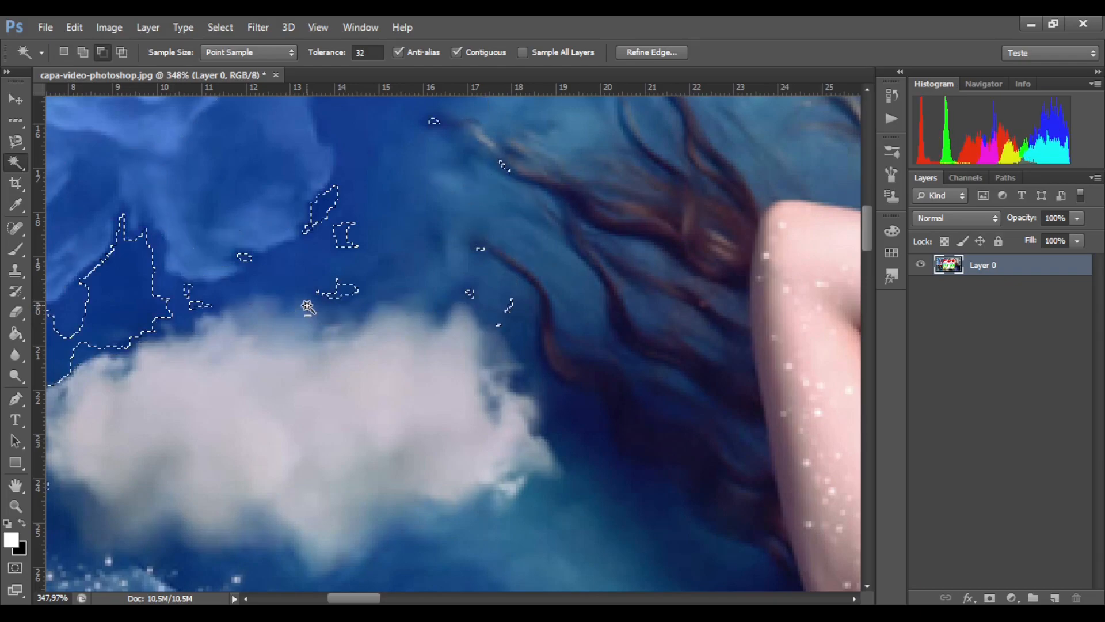
scroll(436, 336, down, 3)
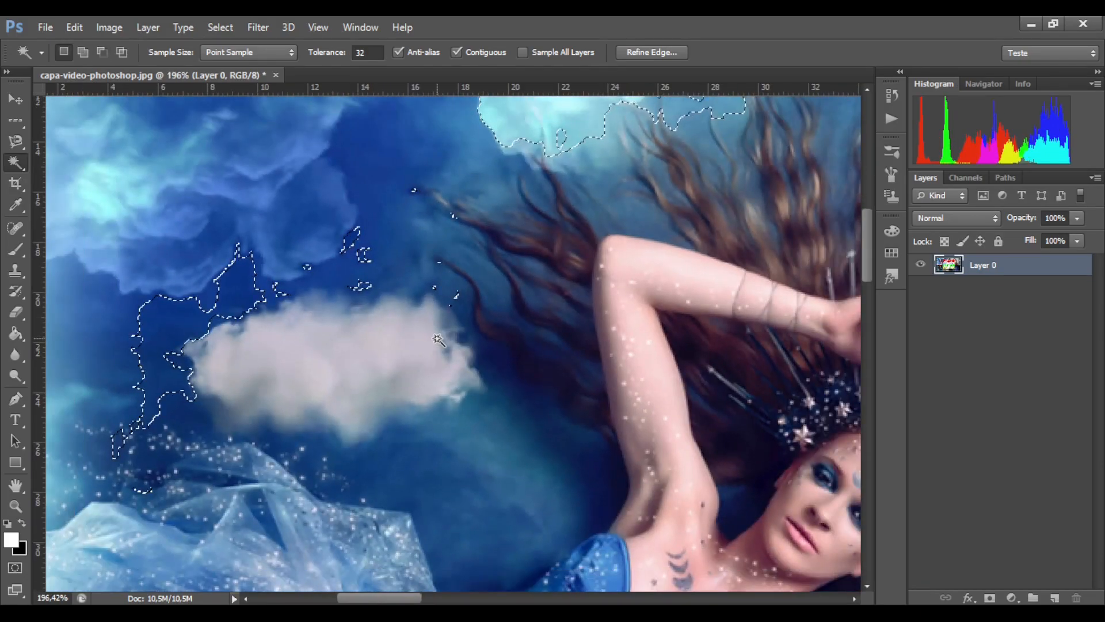
key(ctrl+d)
Select the dark blue sky between the white cloud, the skirt and the corset with the Magic Wand.
scroll(506, 478, down, 3)
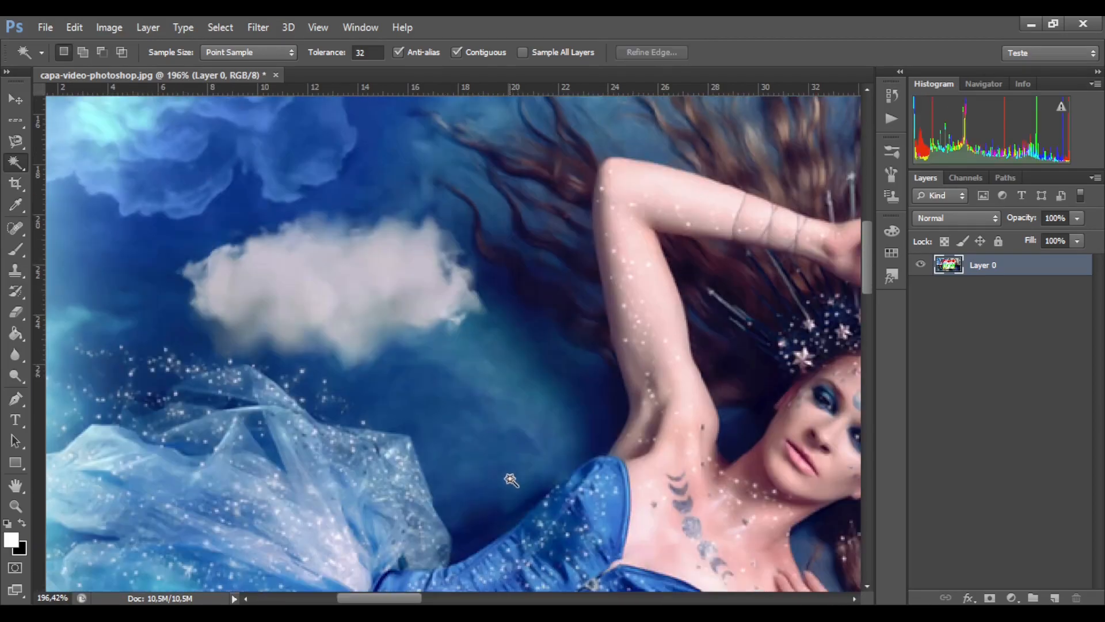
scroll(509, 438, down, 2)
click(495, 377)
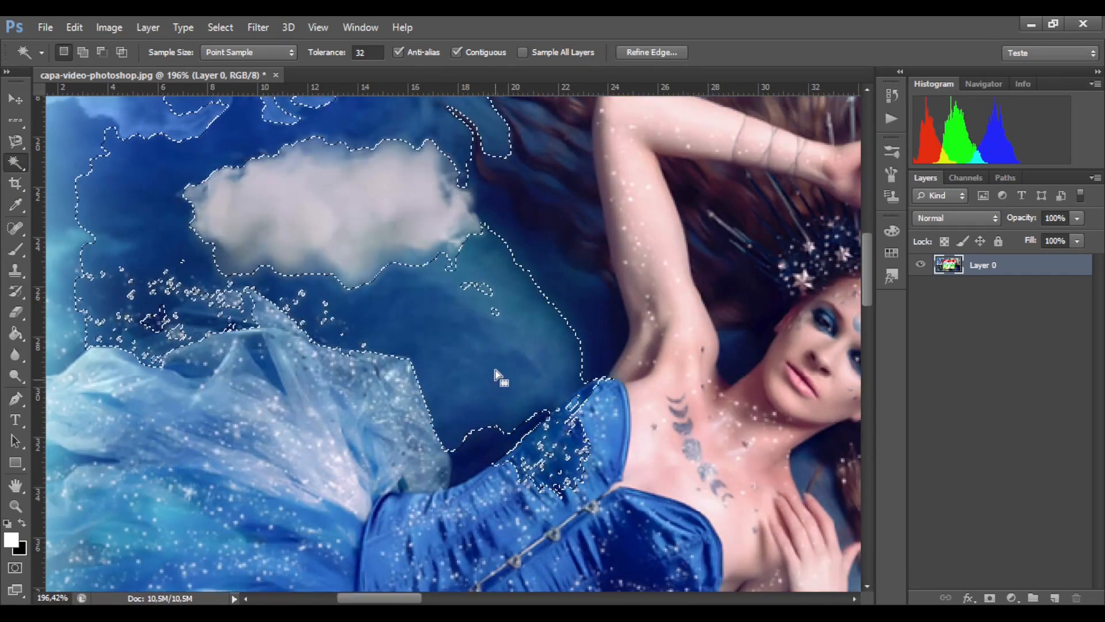
scroll(482, 357, up, 3)
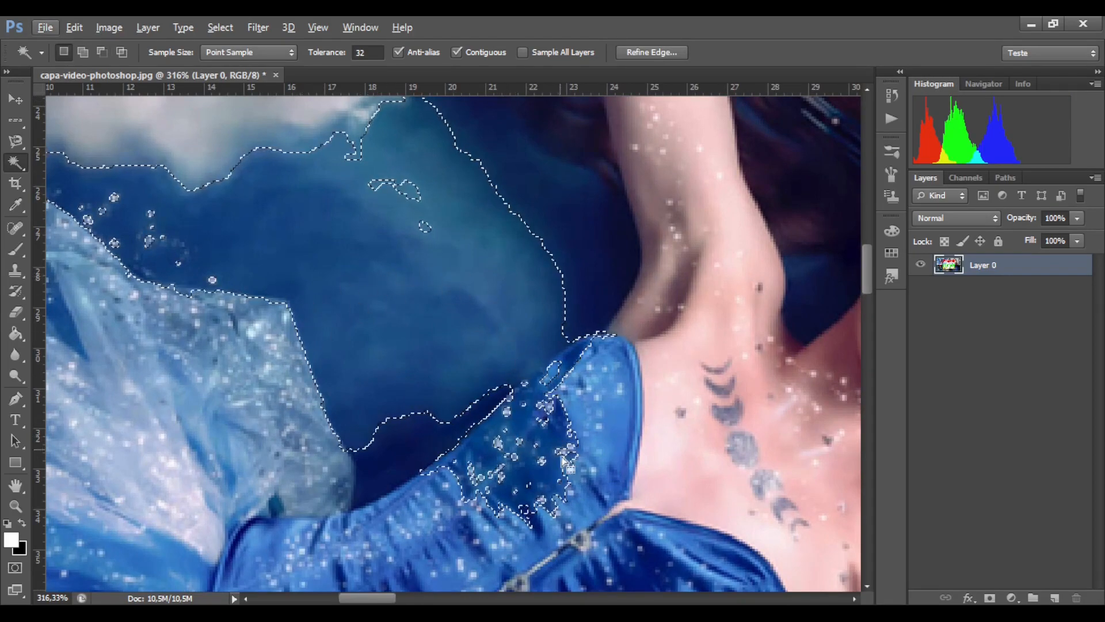
Subtract the dark glittery patch of the corset and the adjoining blue sky from the Magic Wand selection.
key(alt)
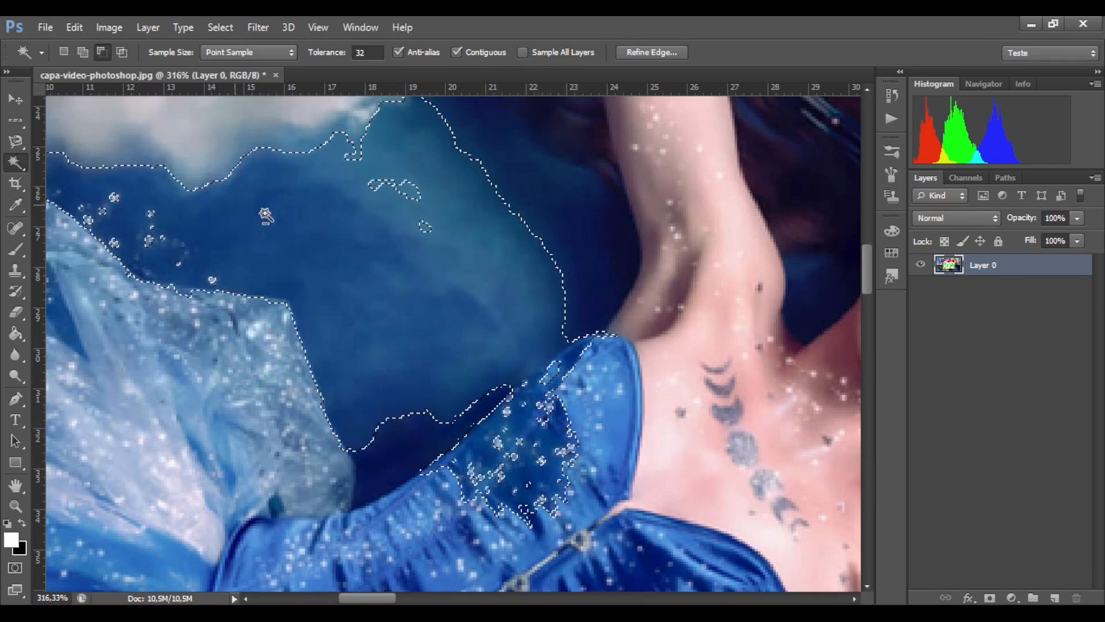
click(526, 416)
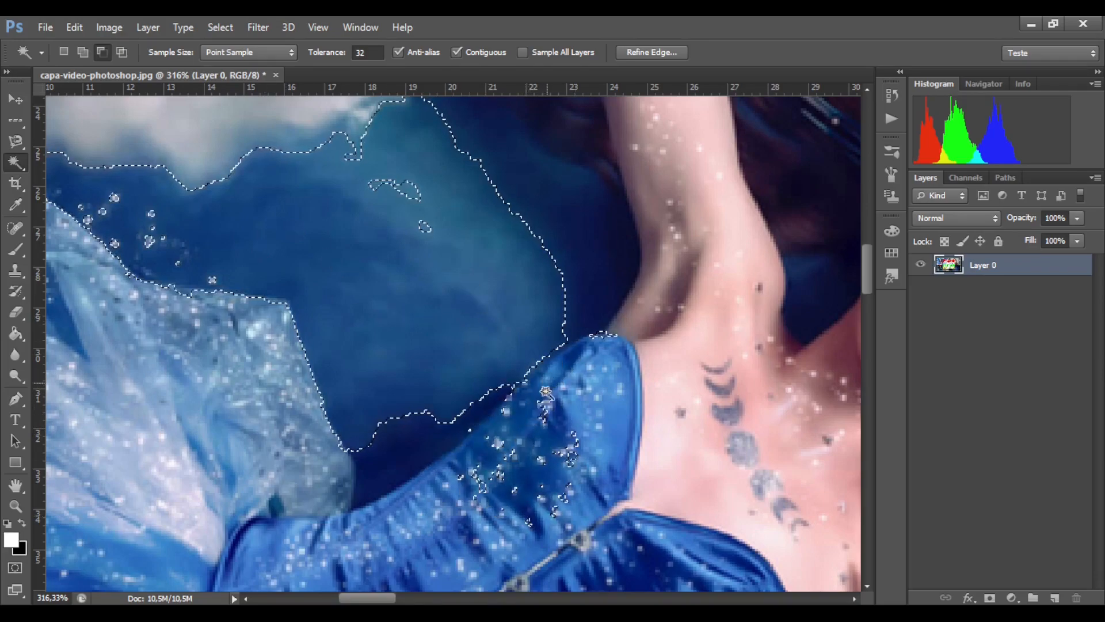
alt+click(396, 413)
click(538, 378)
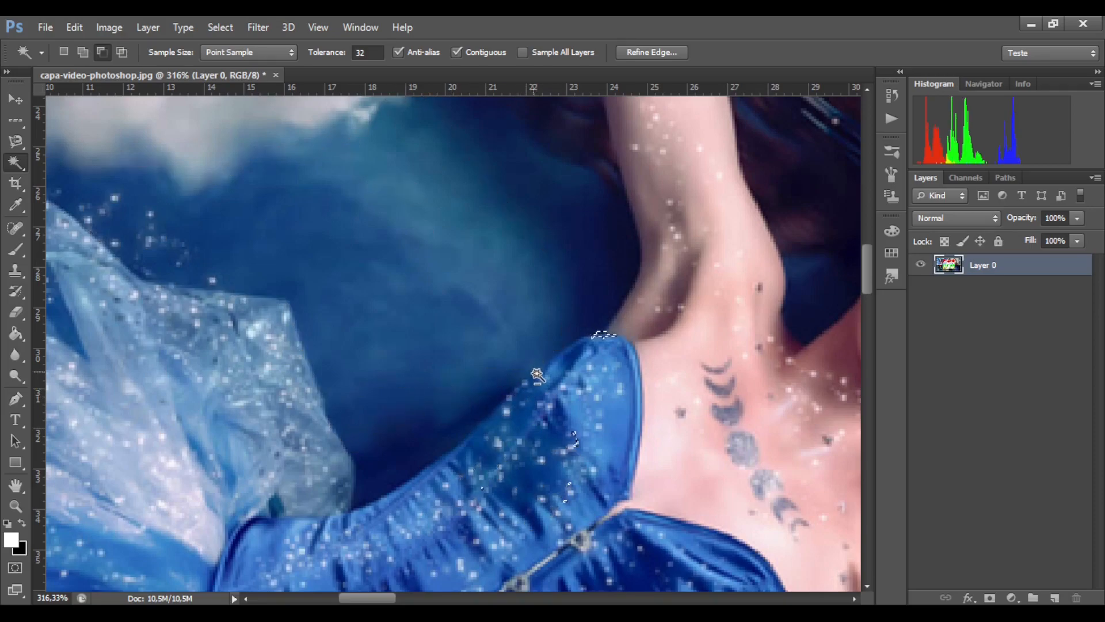
Select the light blue patch at the corset's upper edge near the armpit with the Magic Wand, and clear the selection.
click(599, 339)
click(599, 372)
alt+click(596, 398)
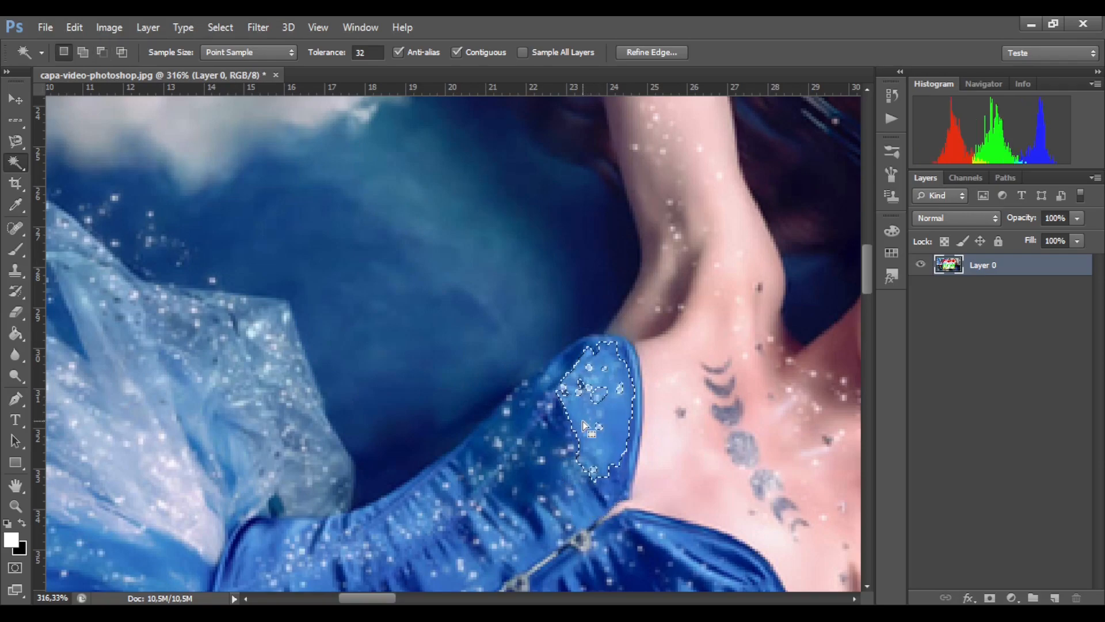
key(ctrl+d)
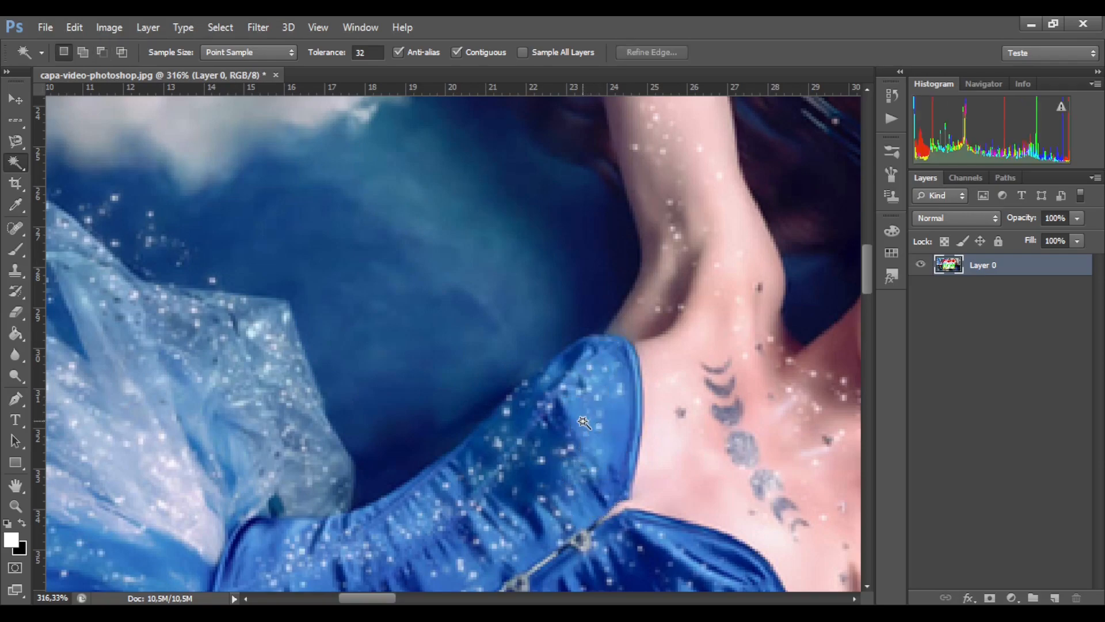
Select the red background around the text APRENDA A BAIXAR e UTILIZAR with the Magic Wand.
alt+scroll(585, 423, down, 5)
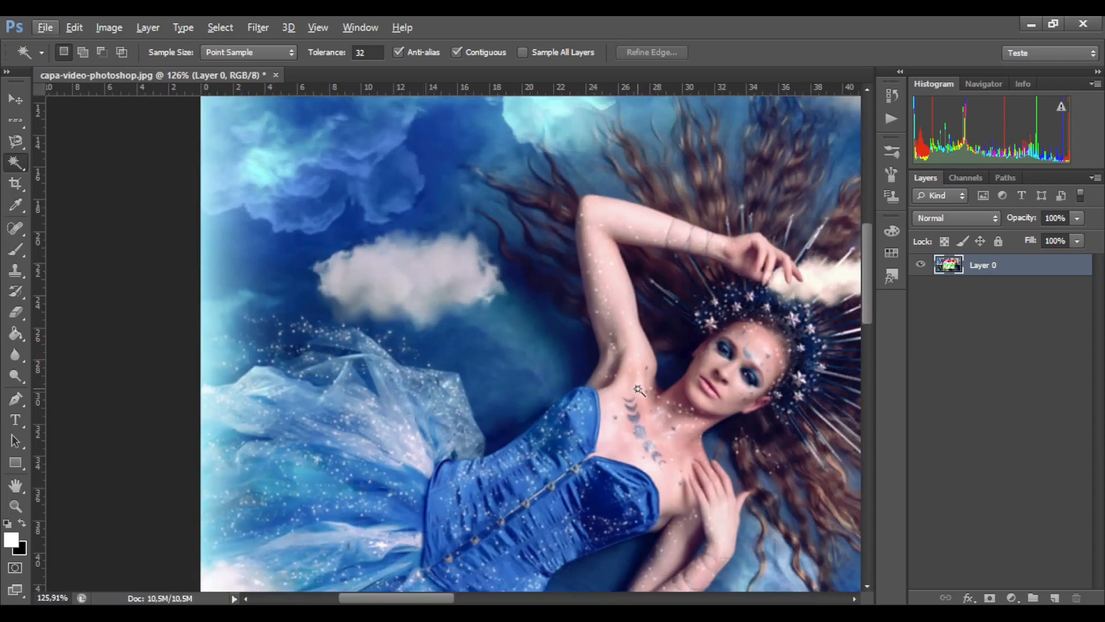
drag(699, 325, 440, 316)
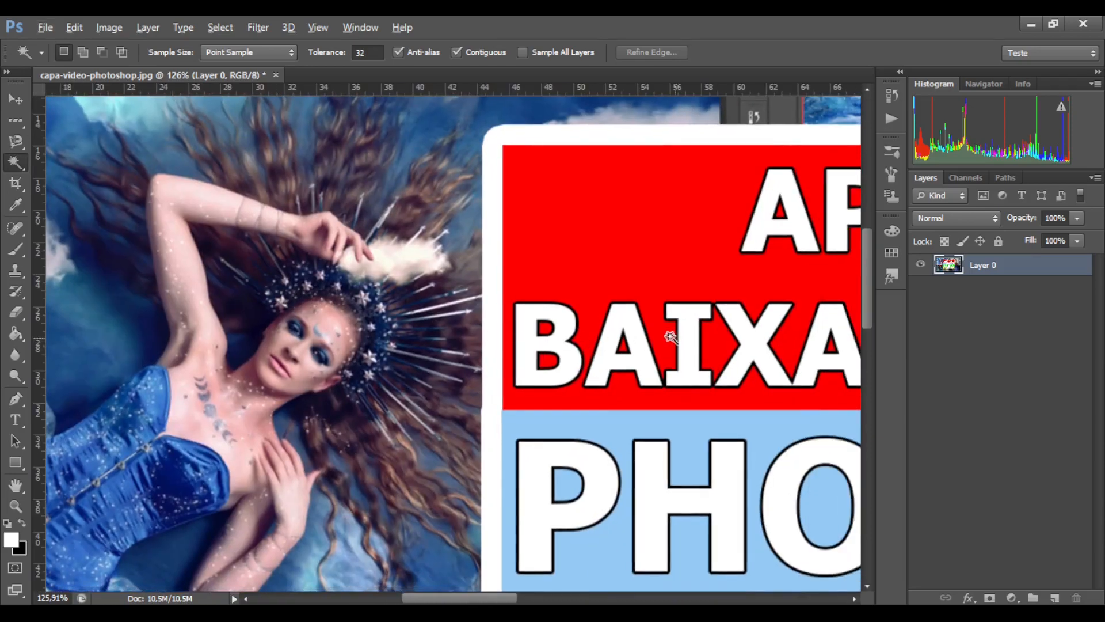
alt+scroll(673, 339, down, 3)
drag(493, 279, 93, 255)
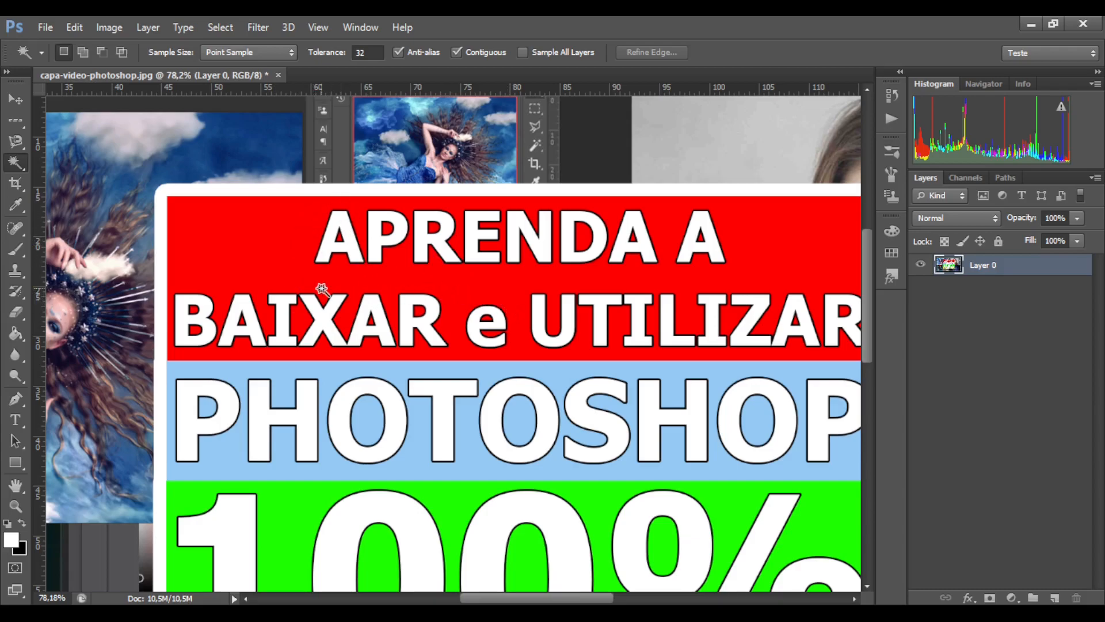
scroll(326, 281, up, 2)
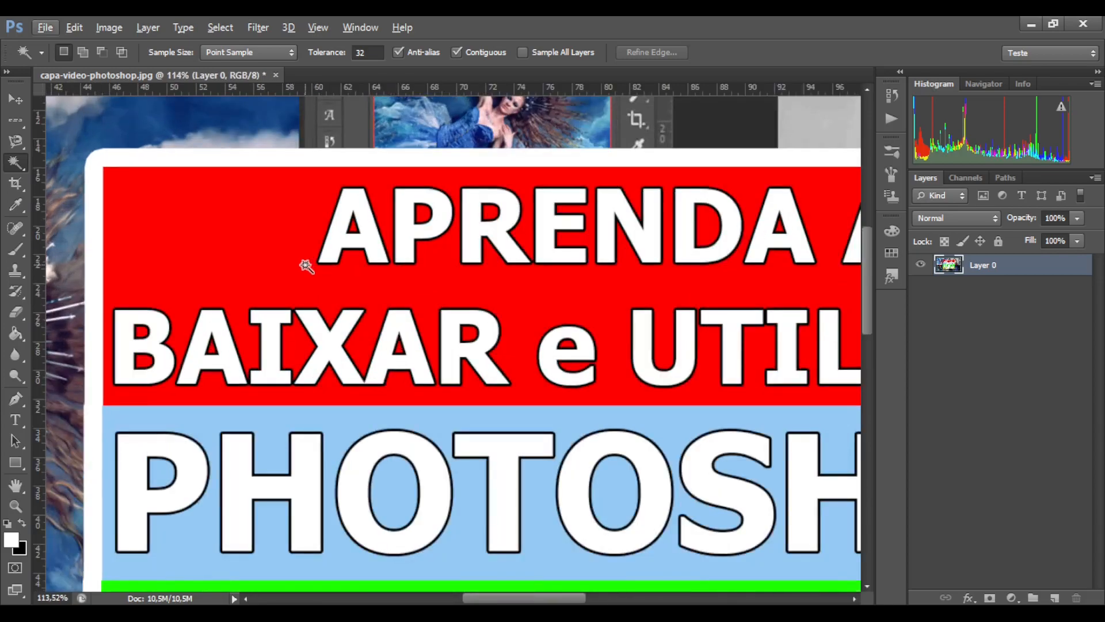
click(280, 236)
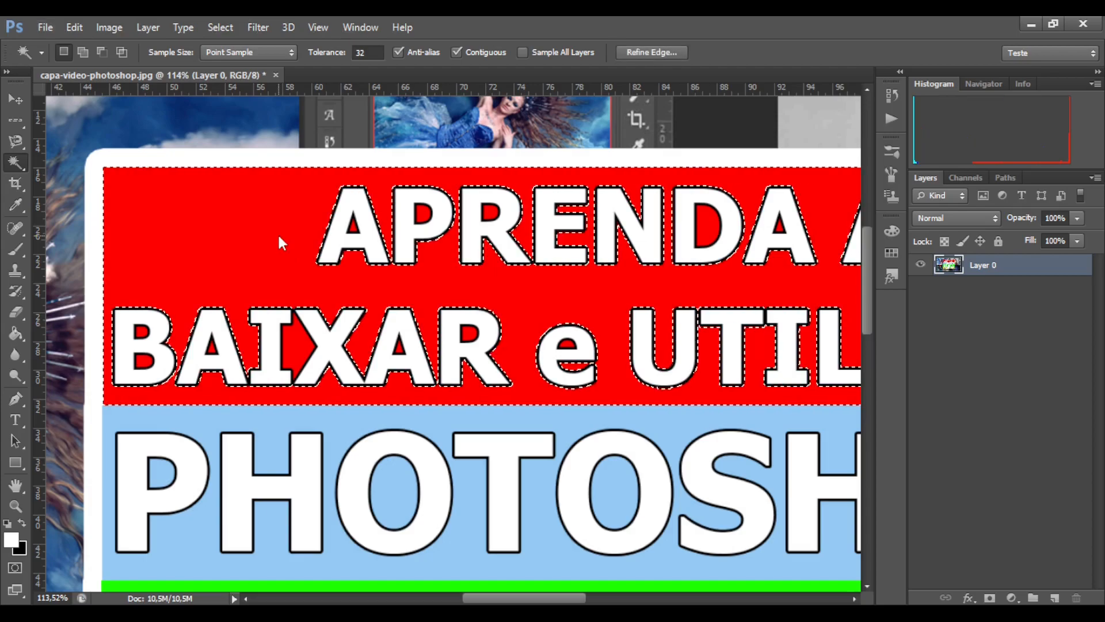
Add the red areas enclosed by the letters P, A and D of APRENDA to the red background selection.
scroll(689, 337, down, 2)
scroll(688, 336, down, 1)
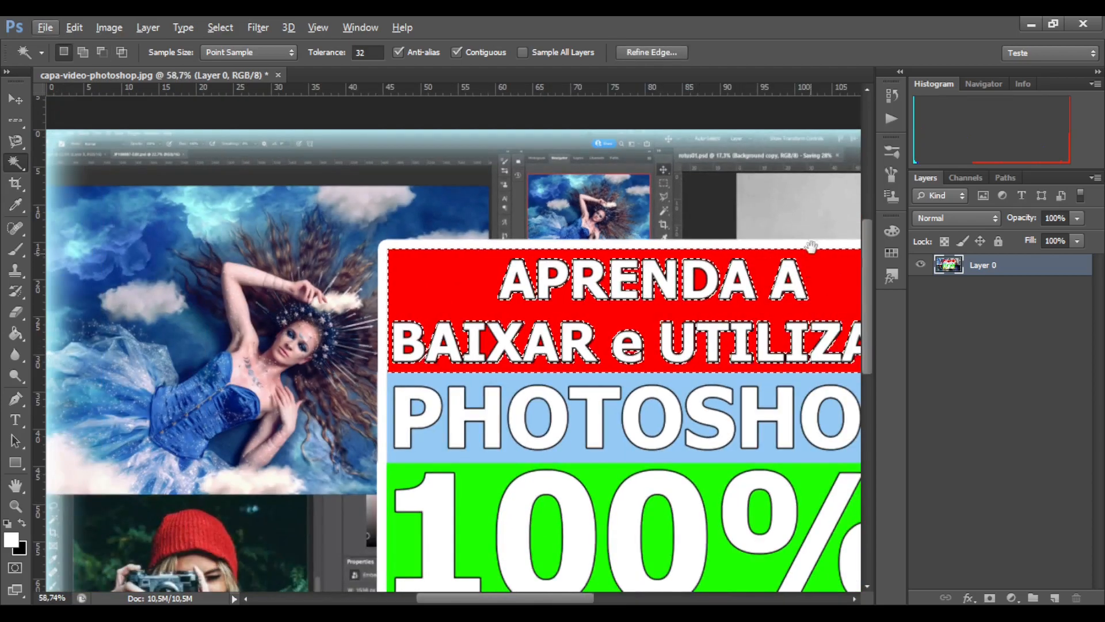
drag(811, 232, 597, 232)
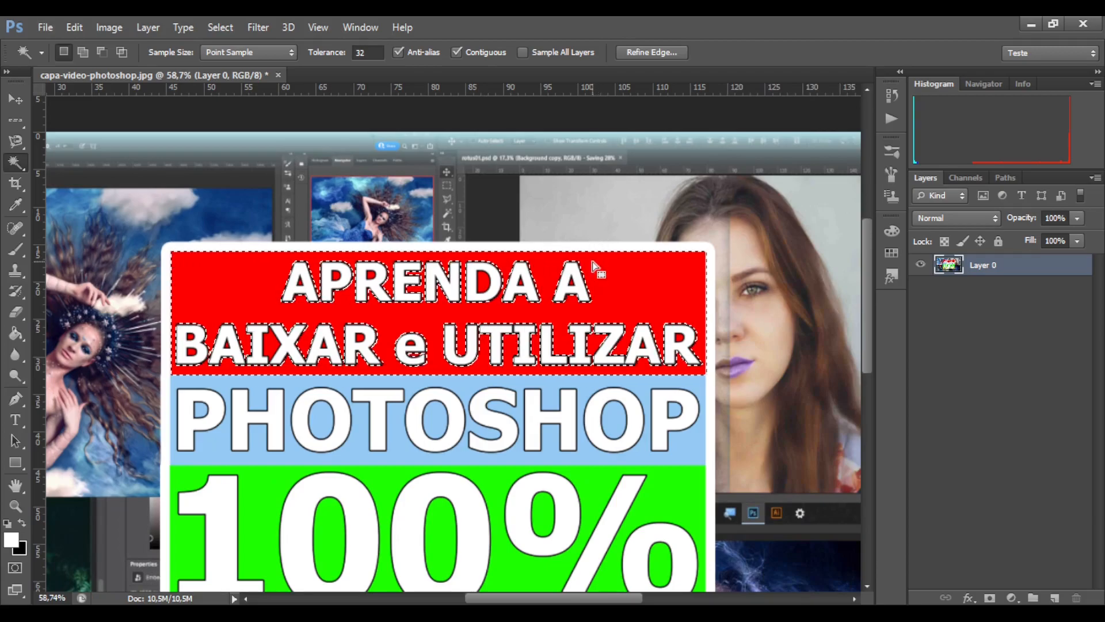
scroll(407, 344, up, 3)
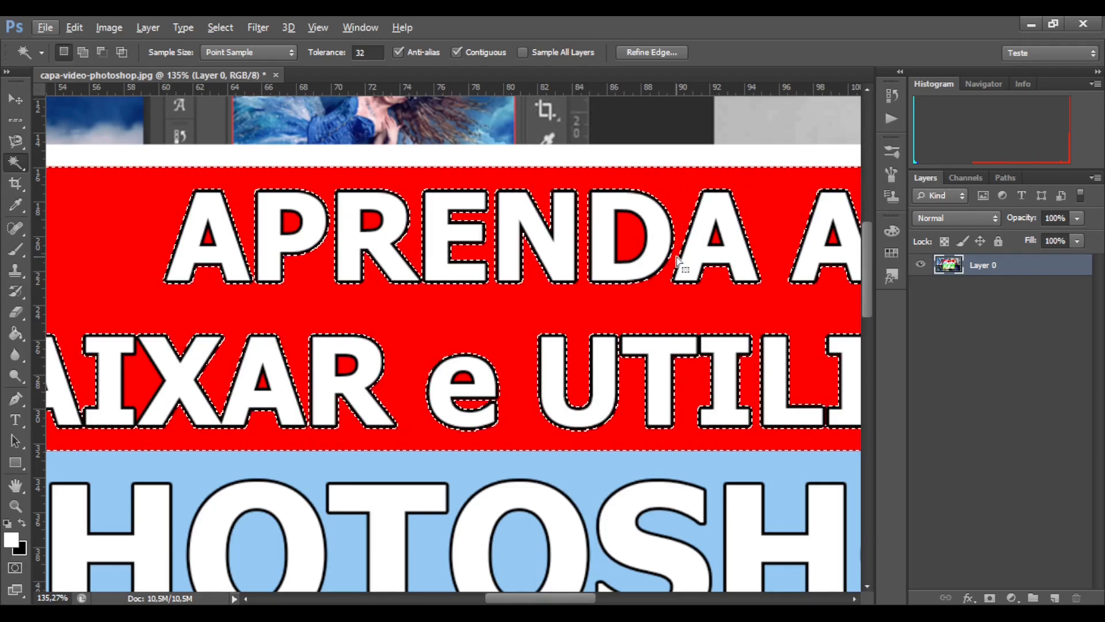
shift+click(292, 223)
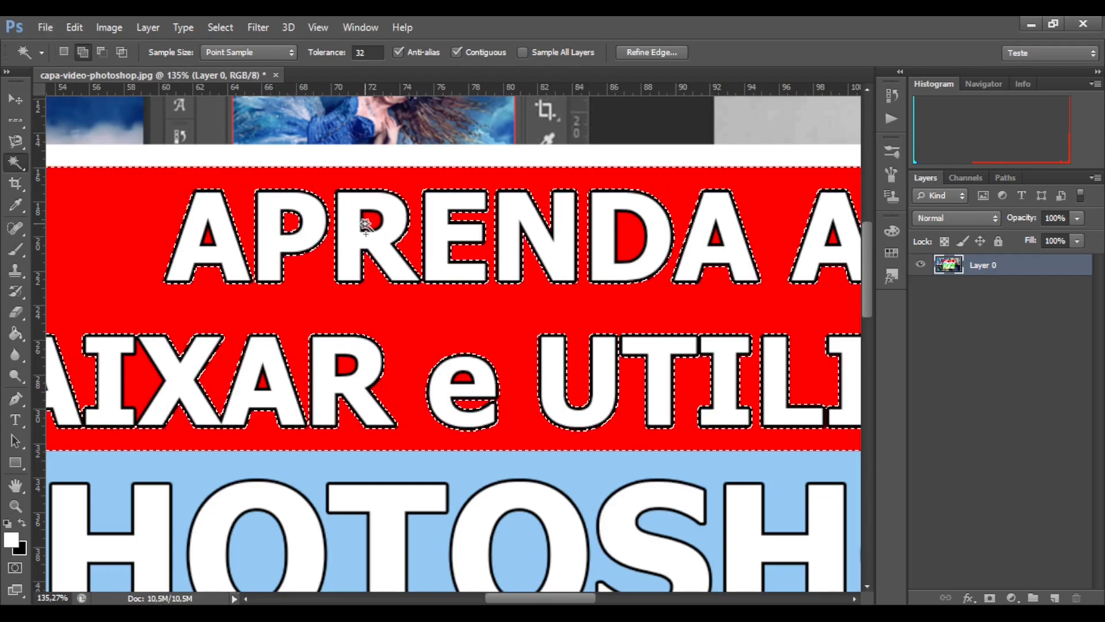
shift+click(208, 239)
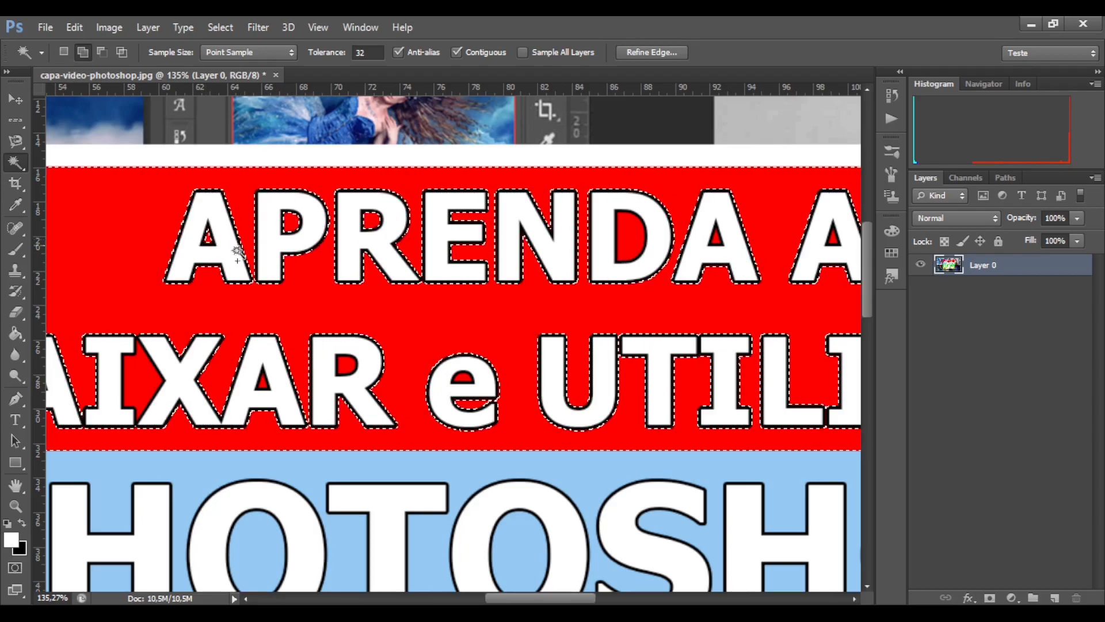
shift+click(626, 240)
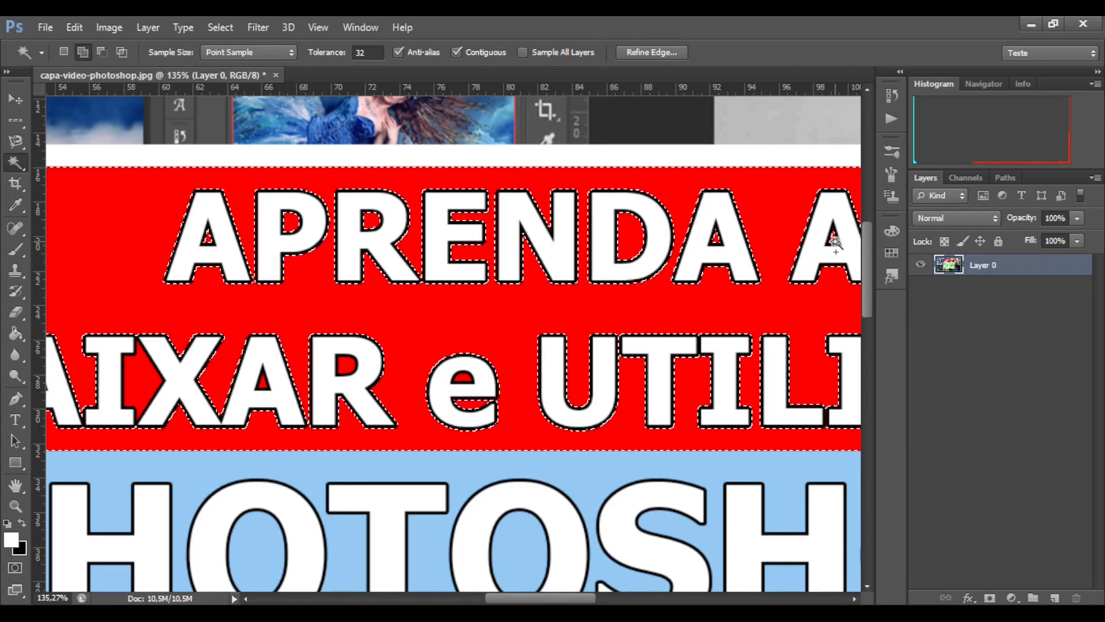
Clear the selection, fit the whole image on screen and switch to the Move tool.
key(ctrl+d)
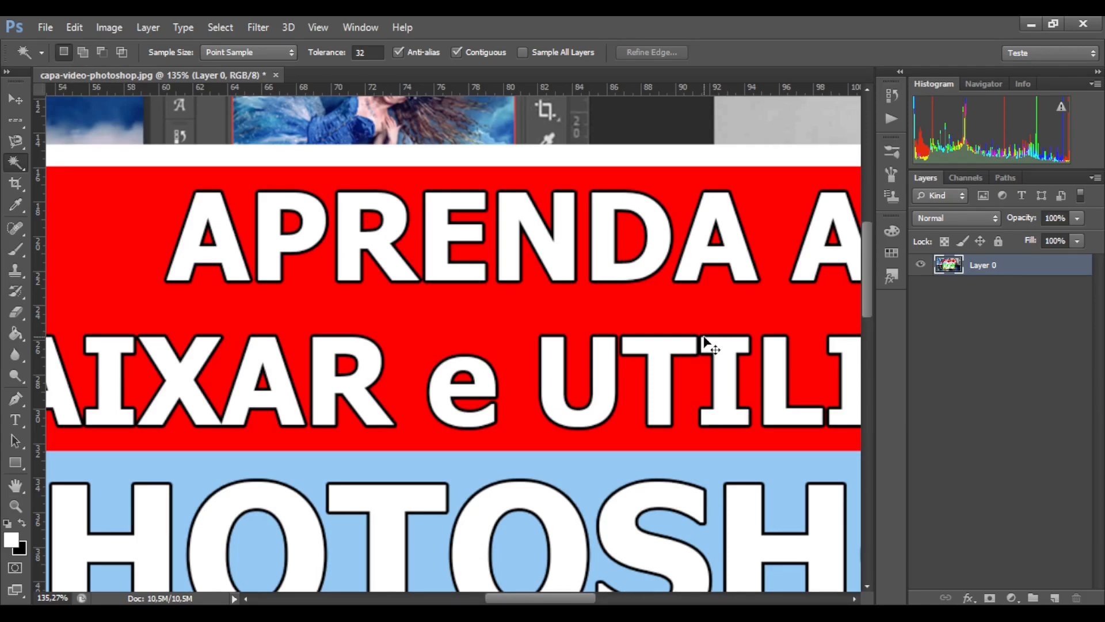
key(ctrl+0)
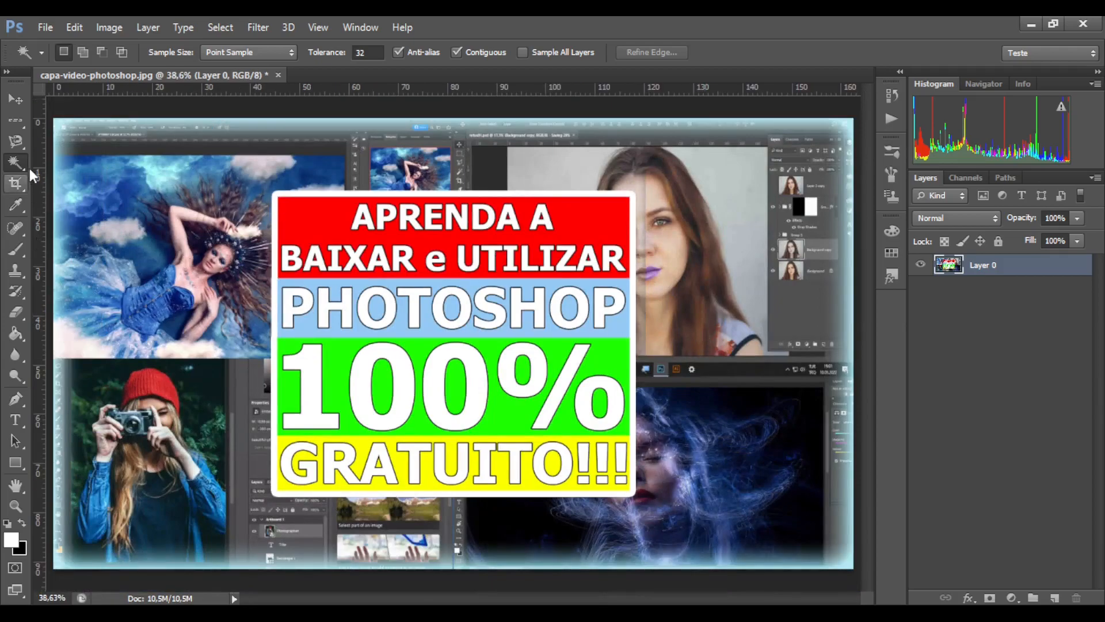
click(17, 100)
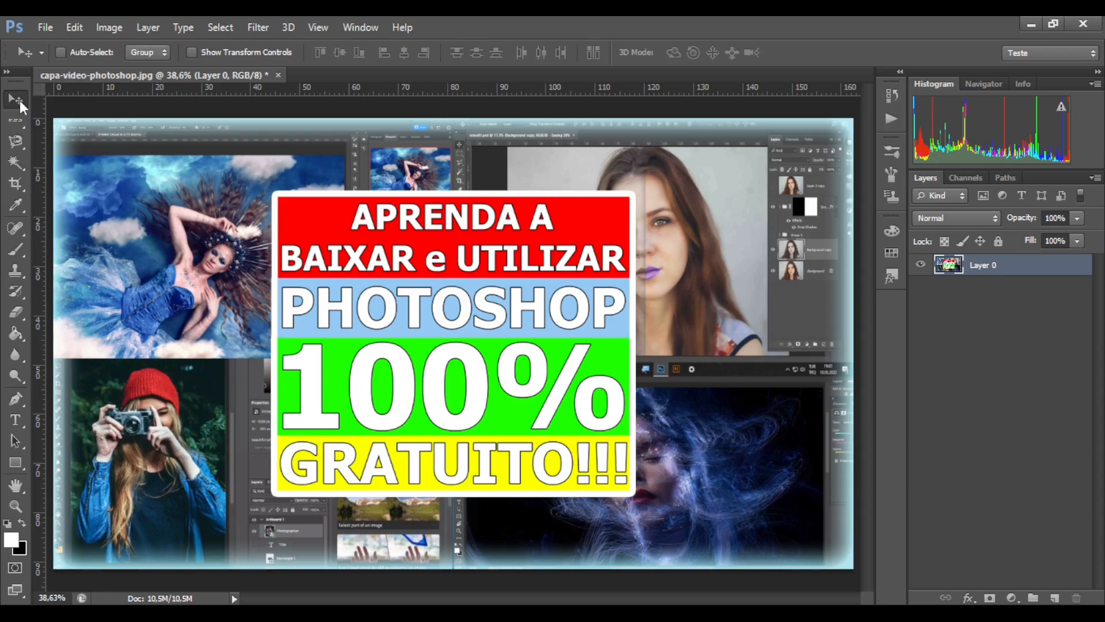